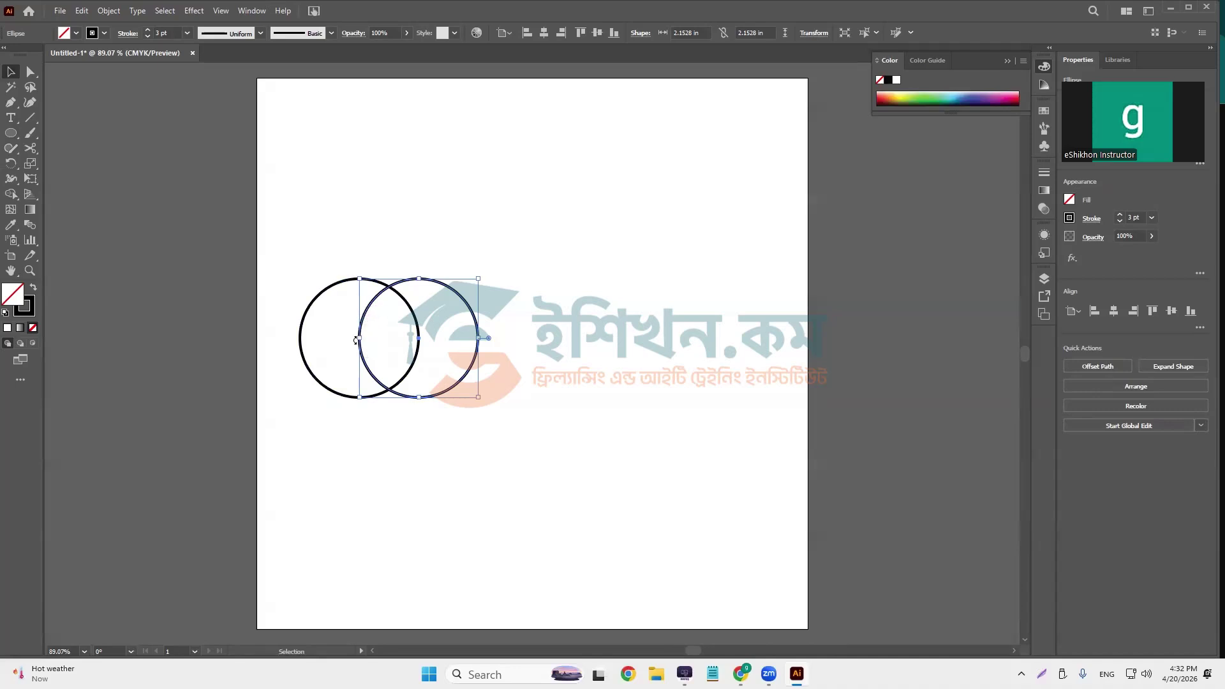
- Repeat the circle copy to add a third overlapping circle and duplicate the row of three half a circle lower
key(ctrl+d)
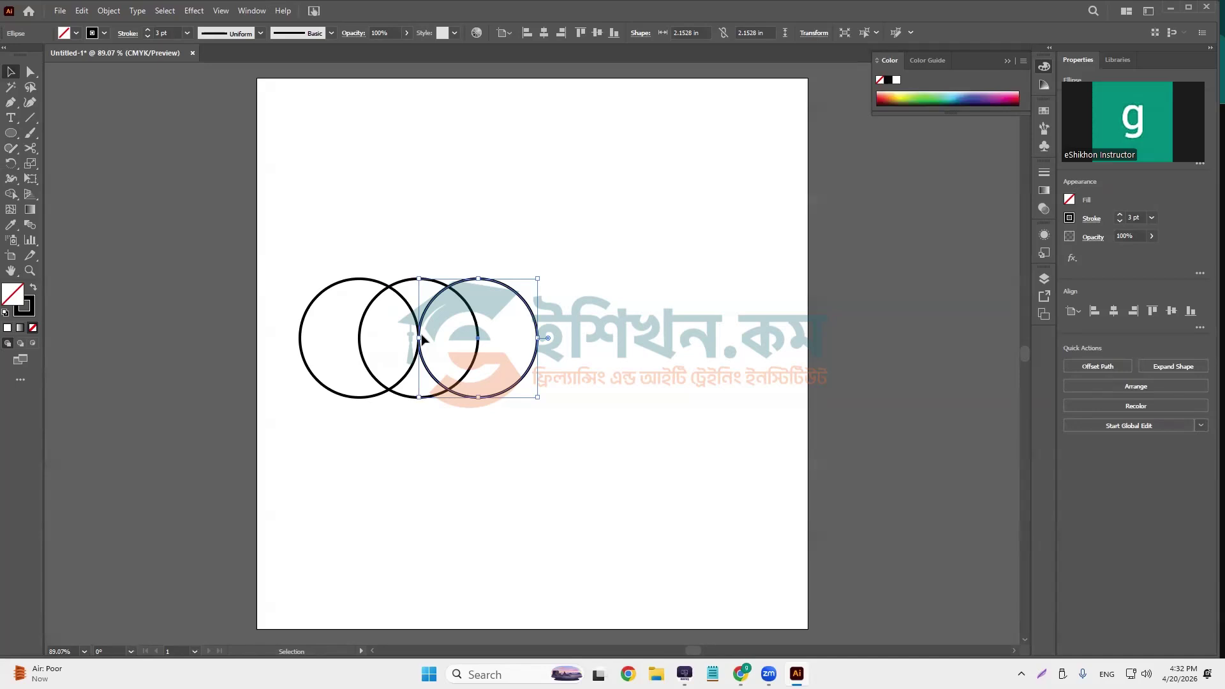
drag(328, 255, 439, 448)
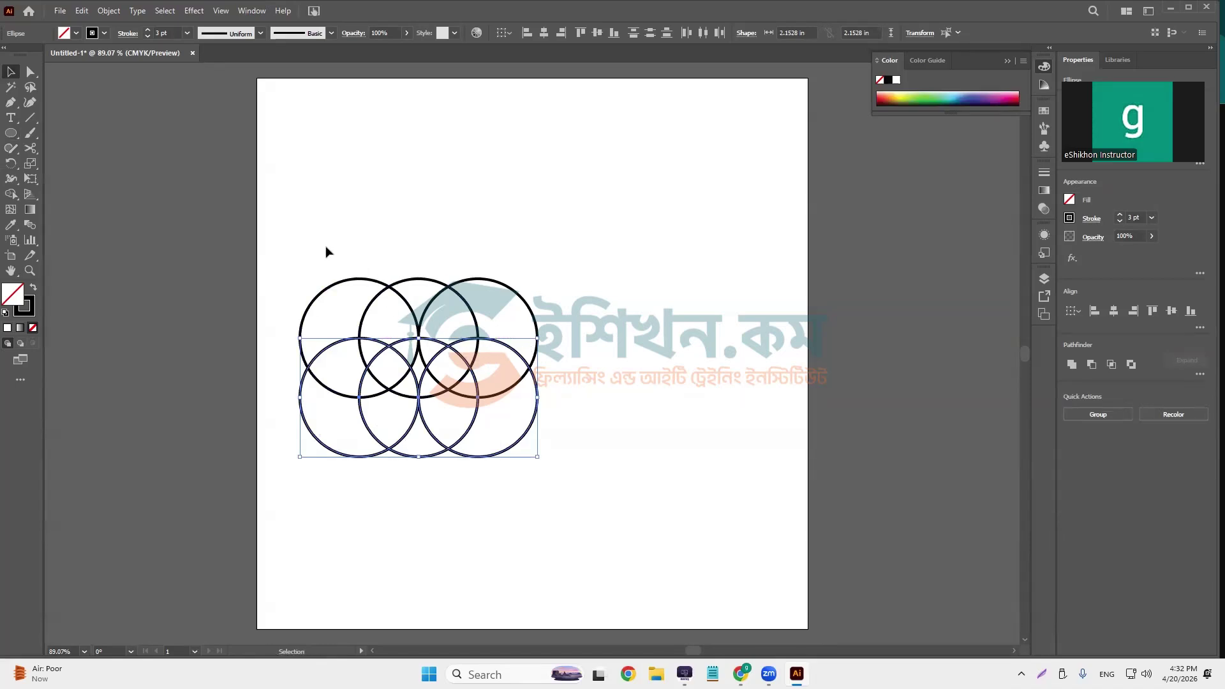
- Remove the surrounding regions of the six overlapping circles with Shape Builder, keeping only the lower shield-shaped overlap of the first two circles
drag(308, 233, 563, 488)
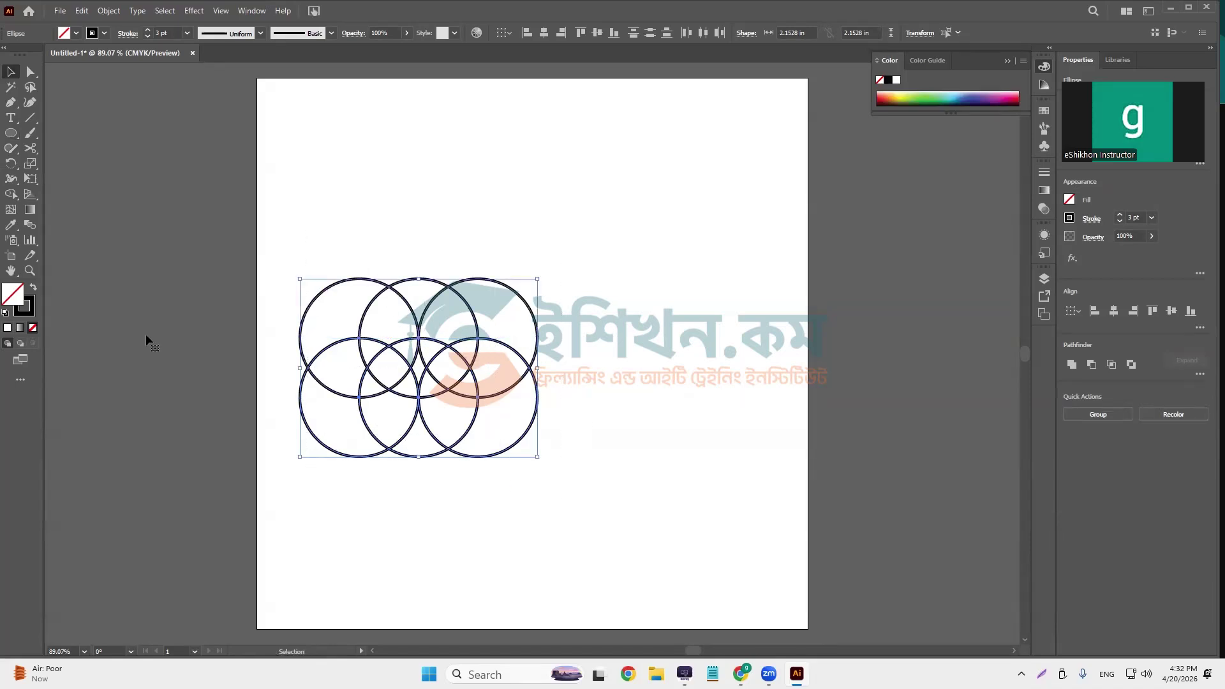
click(10, 194)
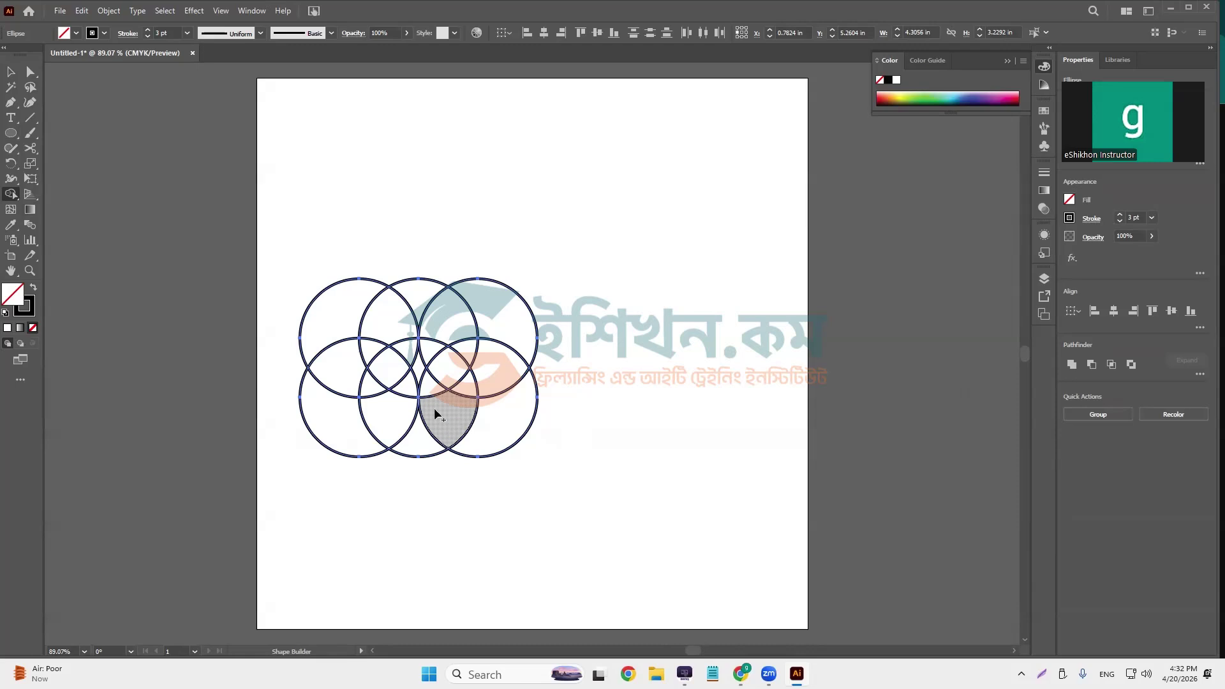
mouse_move(389, 327)
mouse_down()
mouse_move(540, 354)
mouse_move(519, 438)
mouse_up()
mouse_move(447, 373)
mouse_down()
mouse_move(348, 376)
mouse_move(331, 459)
mouse_up()
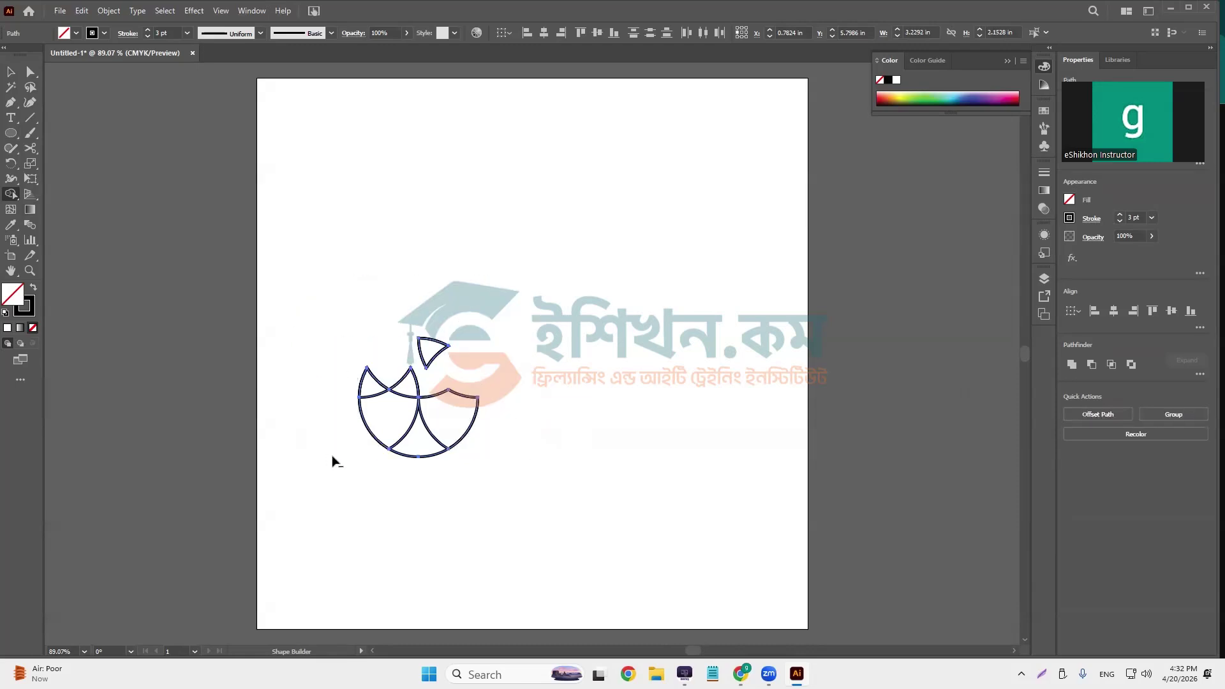
drag(372, 400, 424, 351)
click(423, 350)
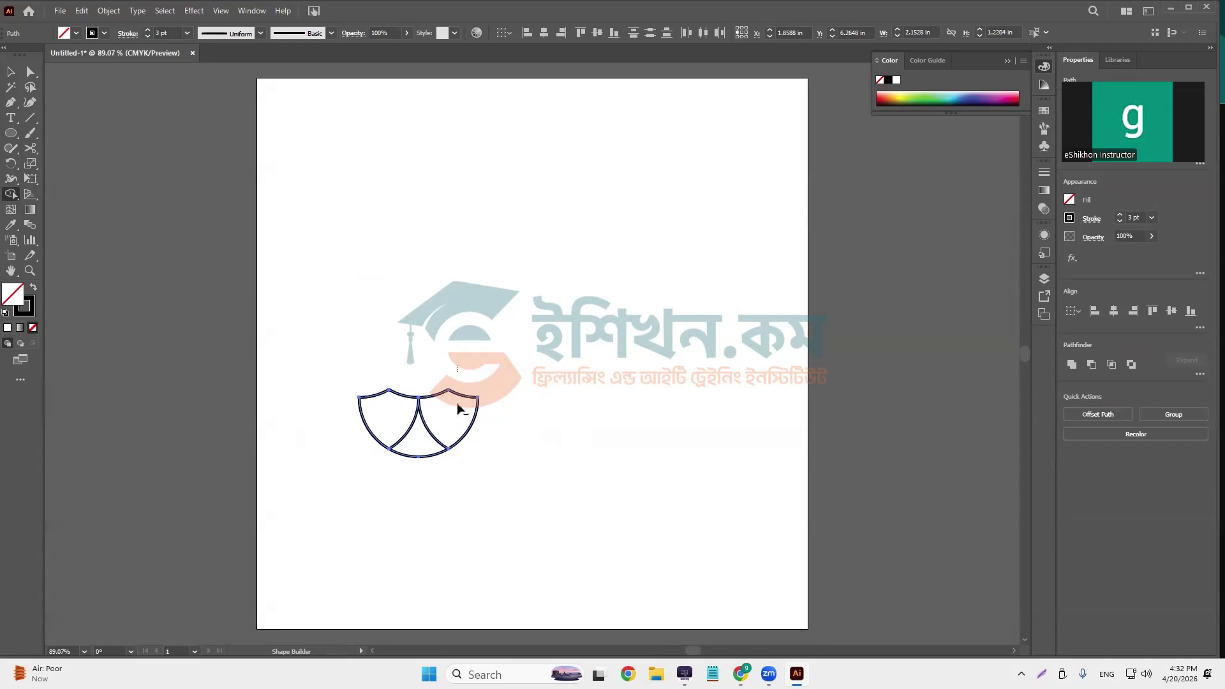
mouse_move(461, 414)
mouse_down()
mouse_move(448, 450)
mouse_move(390, 502)
mouse_up()
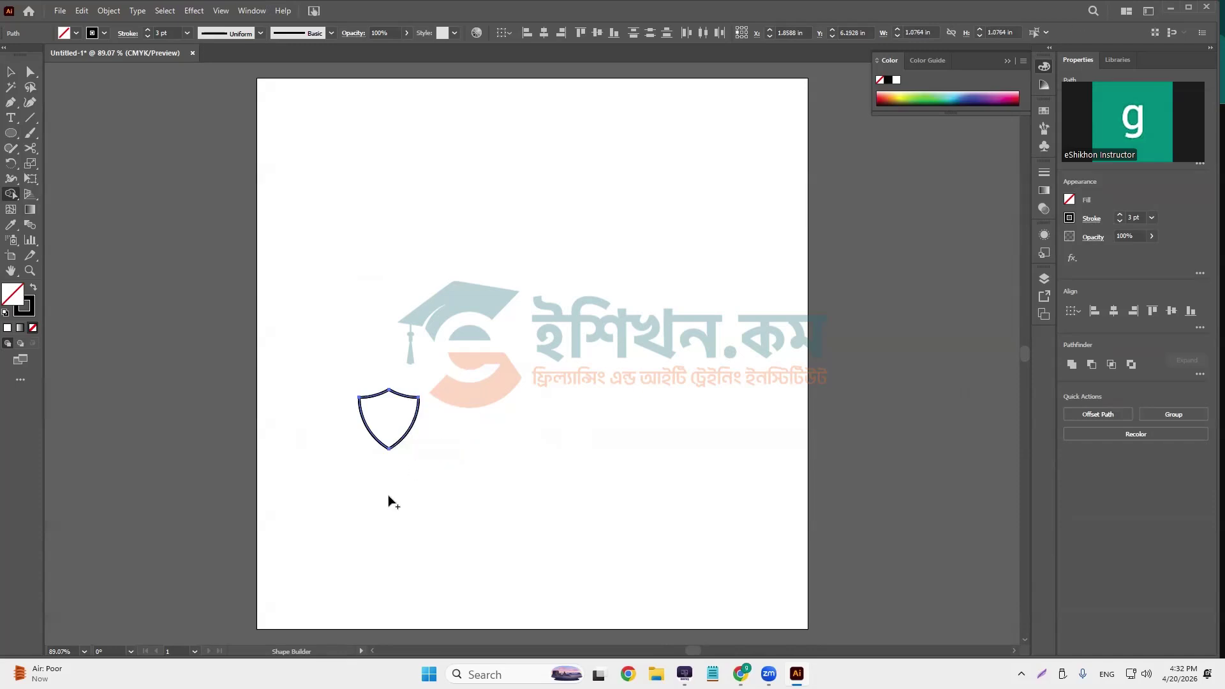
- Move the shield right toward the artboard's centre line and shift it up slightly, to about Y 6.27 in
click(13, 73)
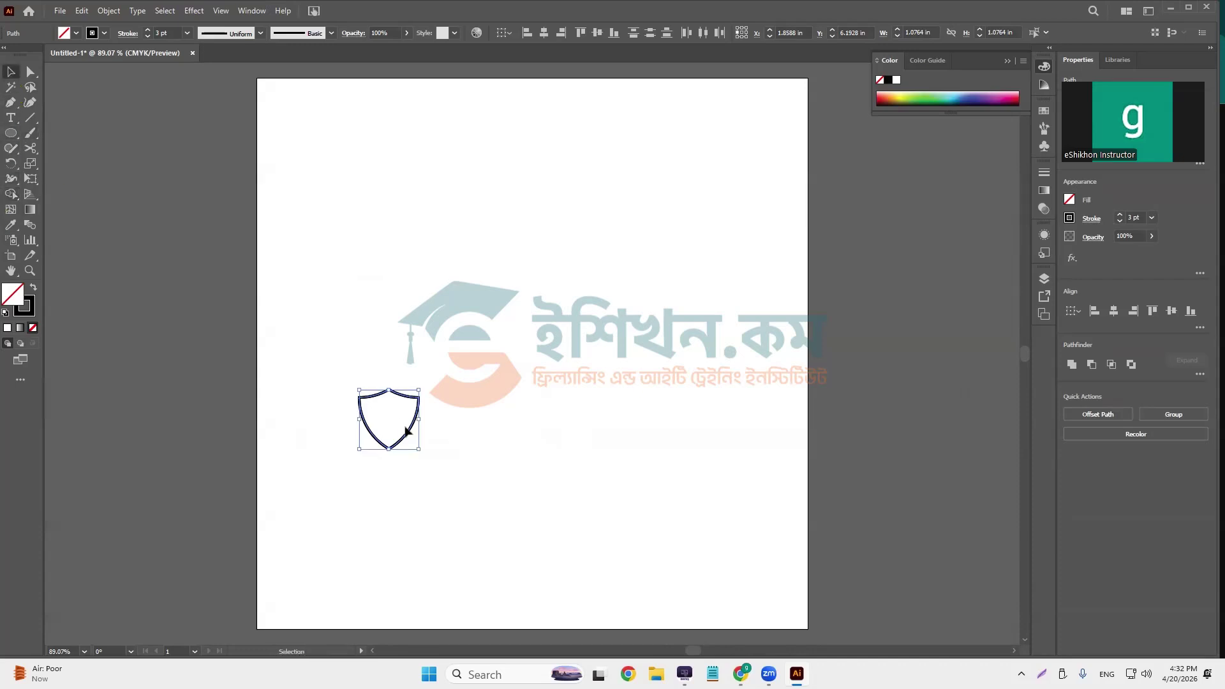
drag(411, 434, 536, 435)
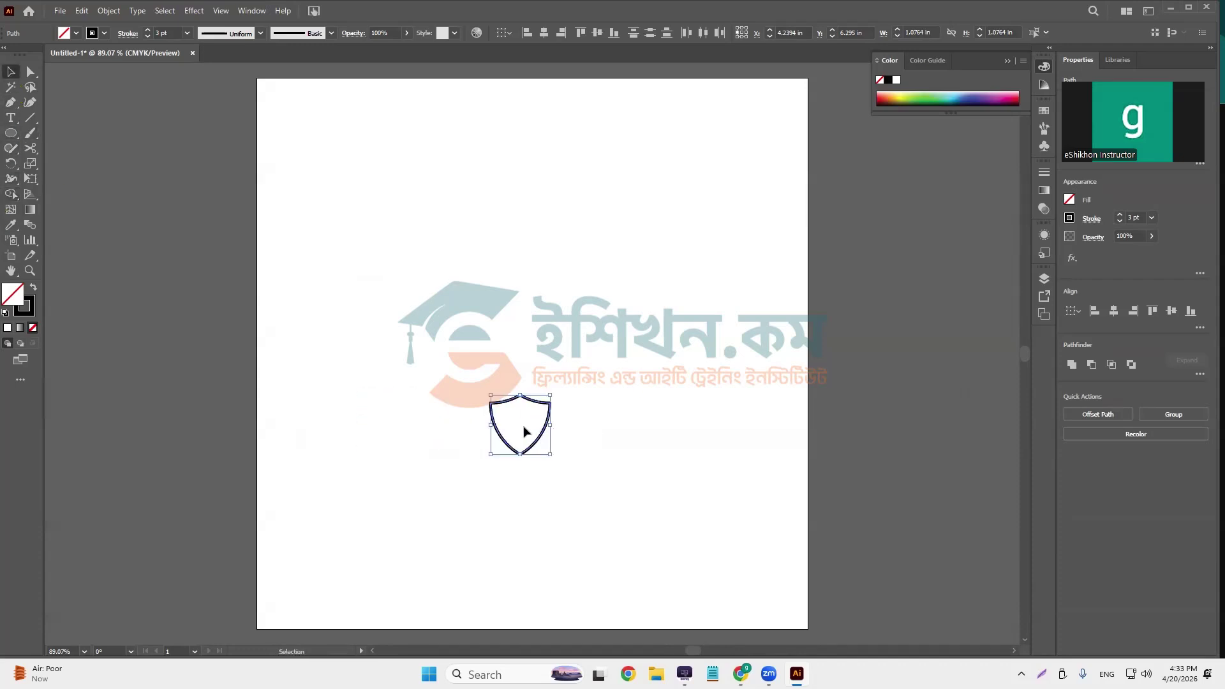
key(ctrl+equal)
key(ctrl+equal)
key(ctrl+equal)
key(ctrl+equal)
key(ctrl+equal)
key(ctrl+equal)
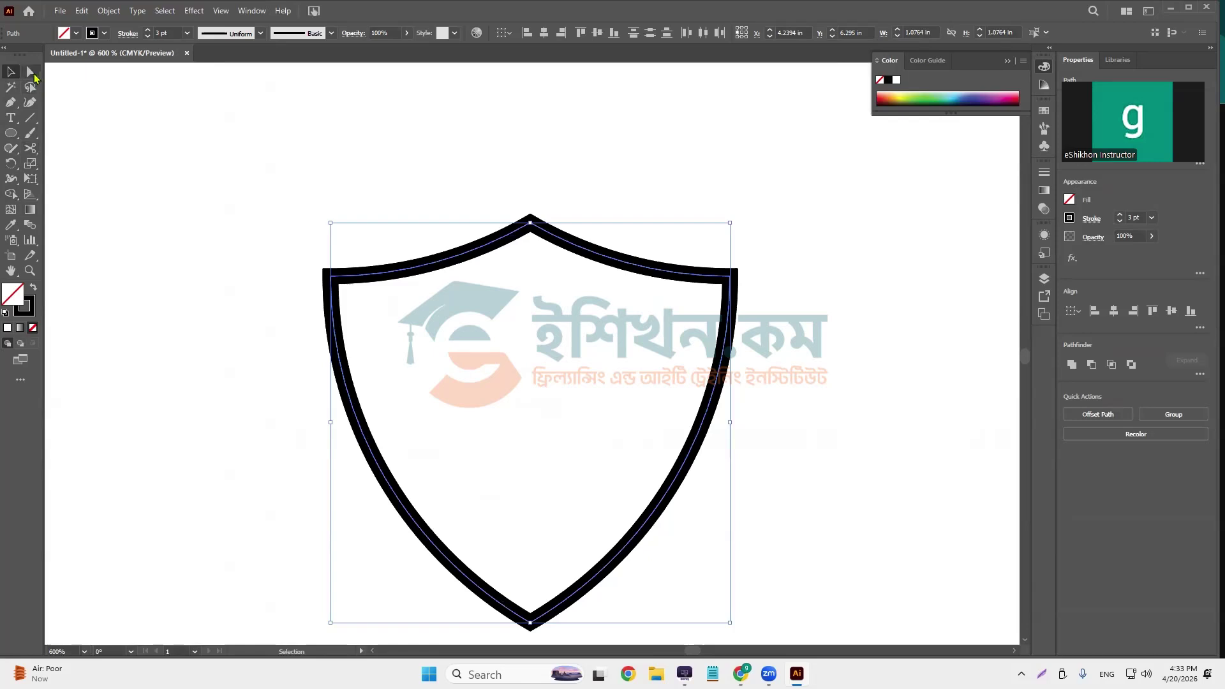
click(30, 72)
drag(623, 266, 626, 257)
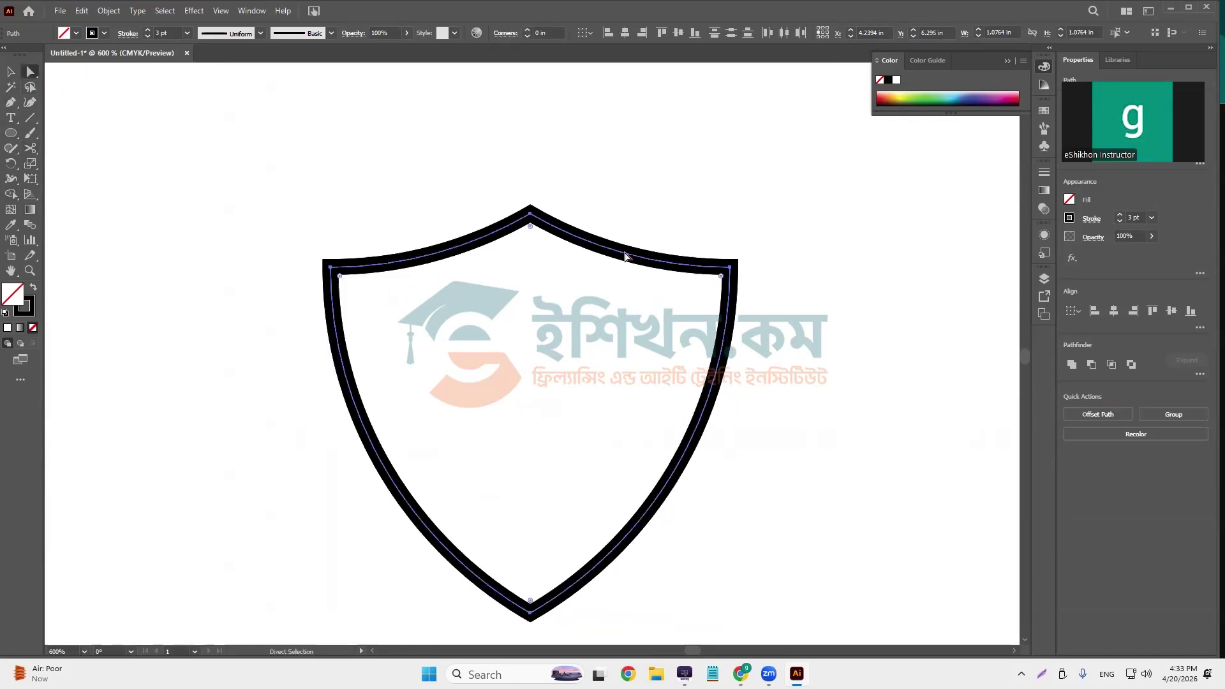
- Try to bend the shield's two upper edges outward with the Anchor Point tool, and undo both bends
right_click(16, 108)
click(20, 104)
right_click(14, 106)
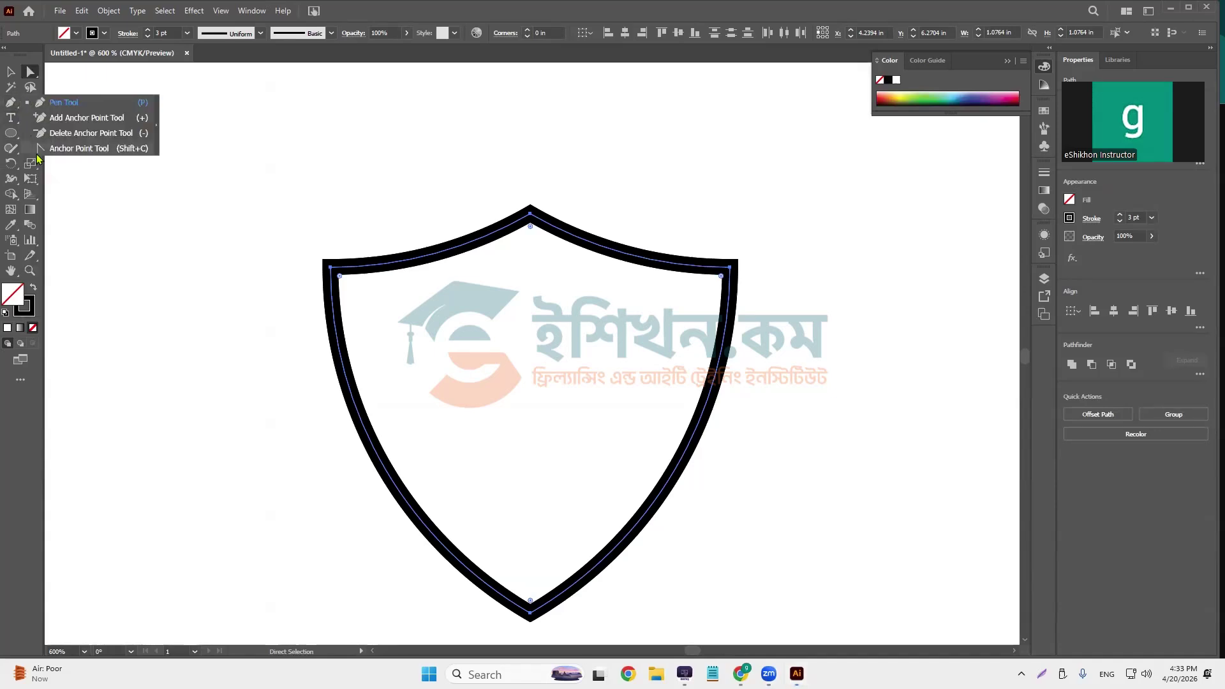
click(79, 148)
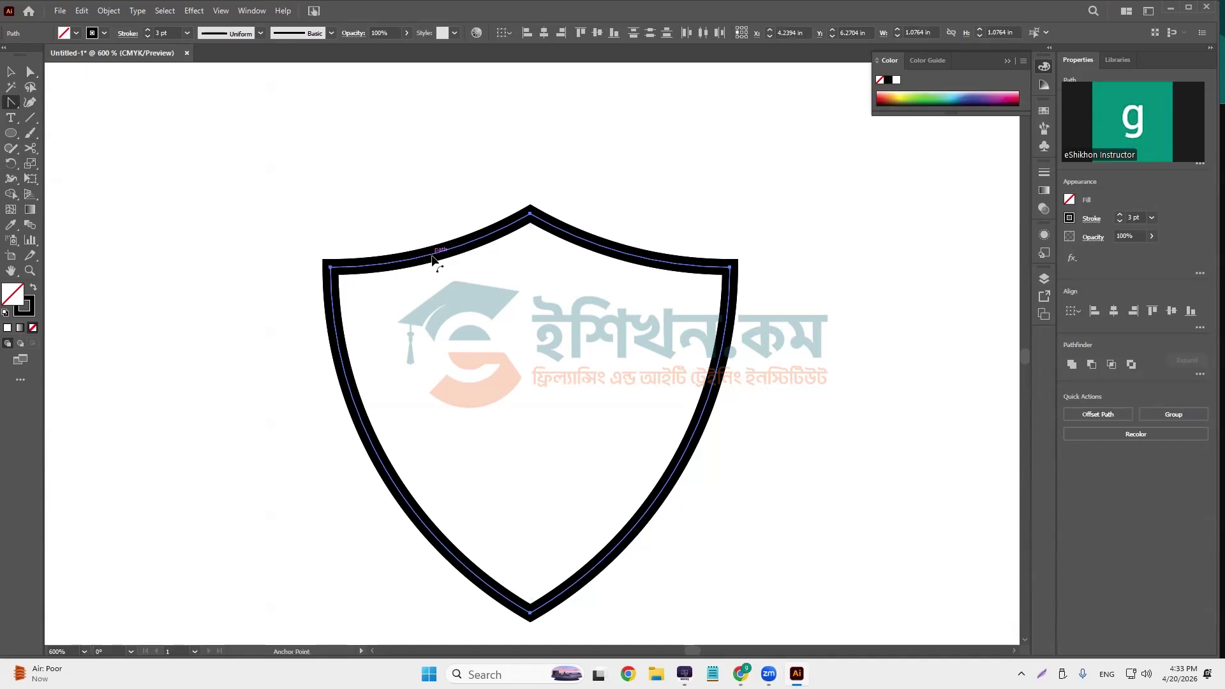
drag(432, 257, 414, 208)
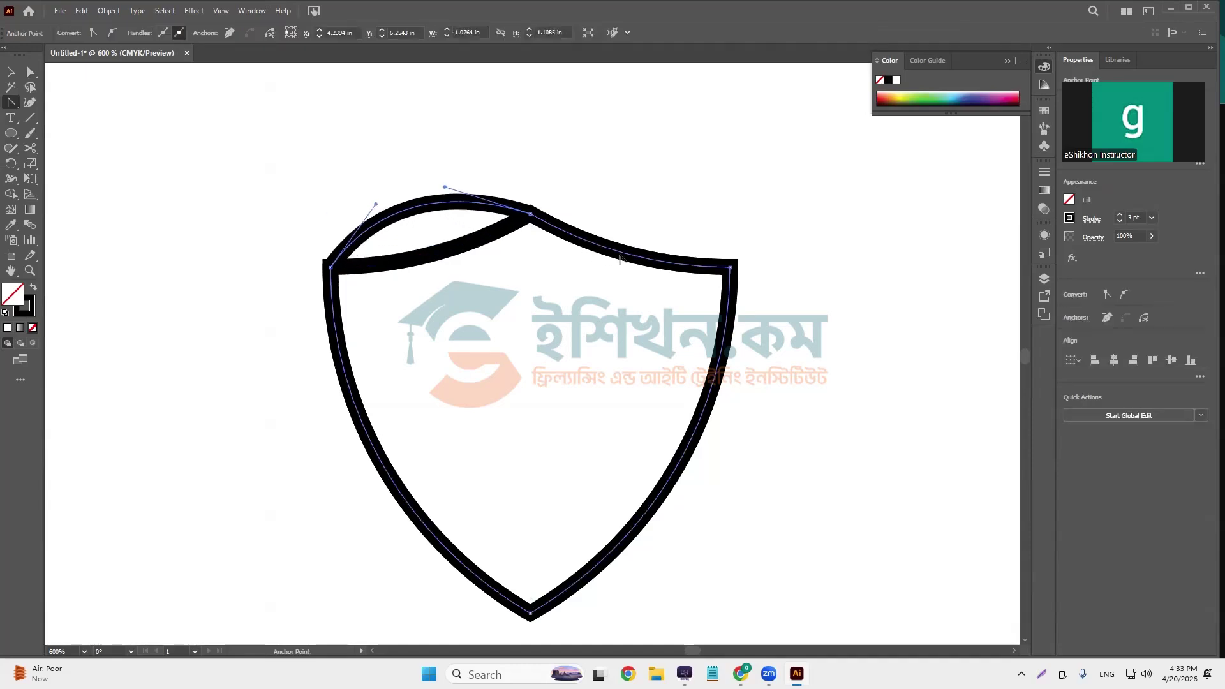
drag(622, 259, 630, 208)
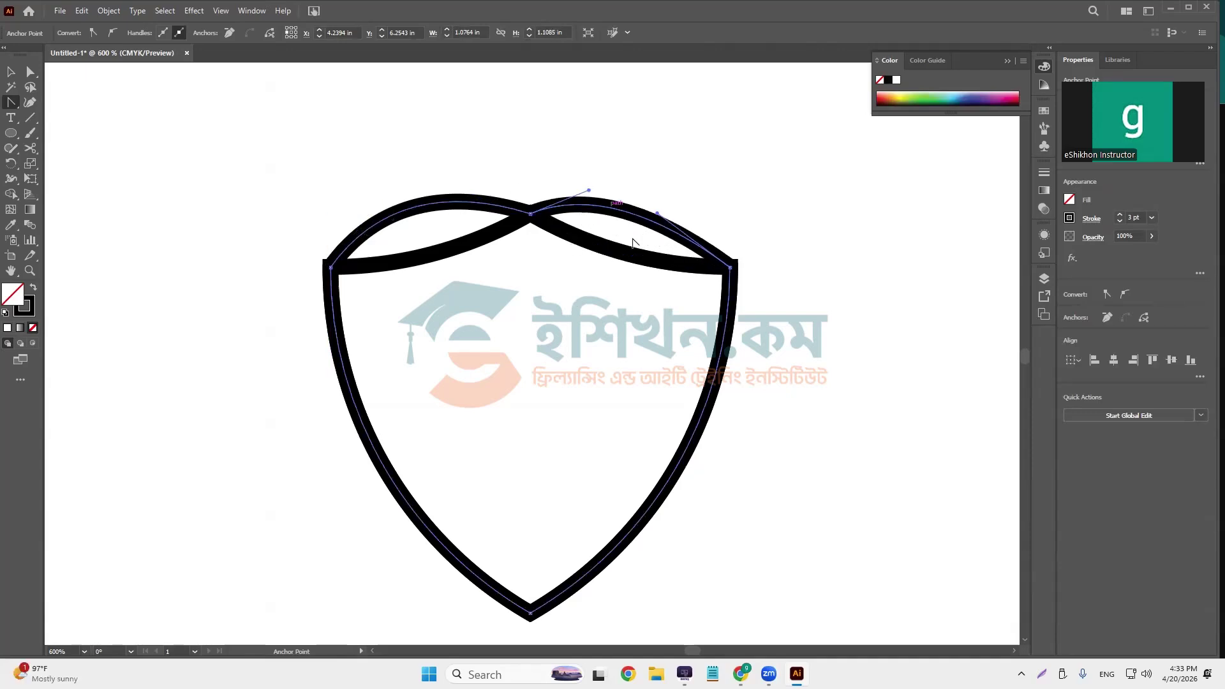
click(7, 71)
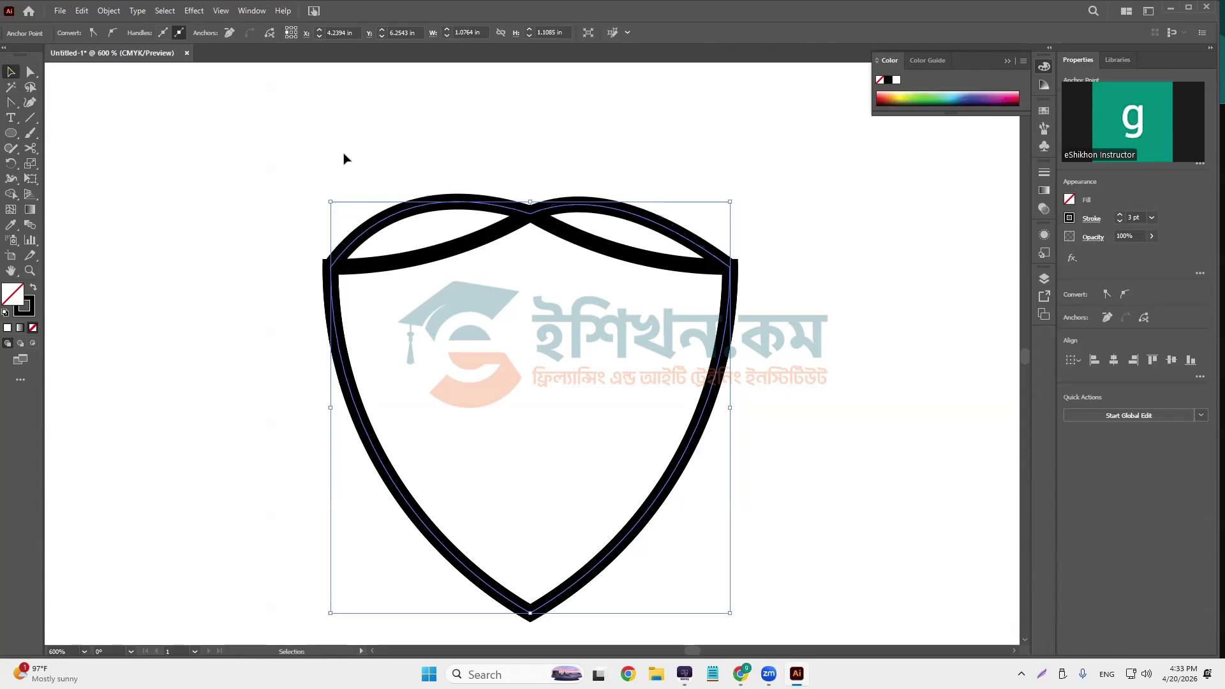
drag(343, 156, 447, 259)
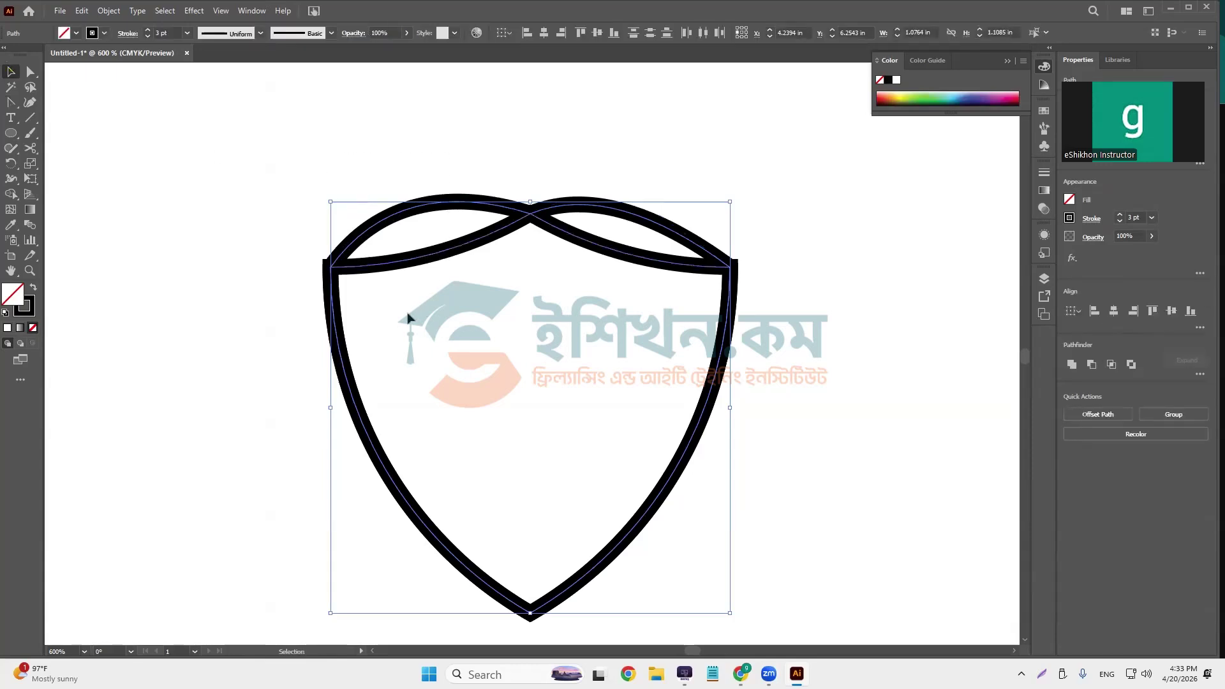
click(255, 334)
key(ctrl+z)
key(ctrl+z)
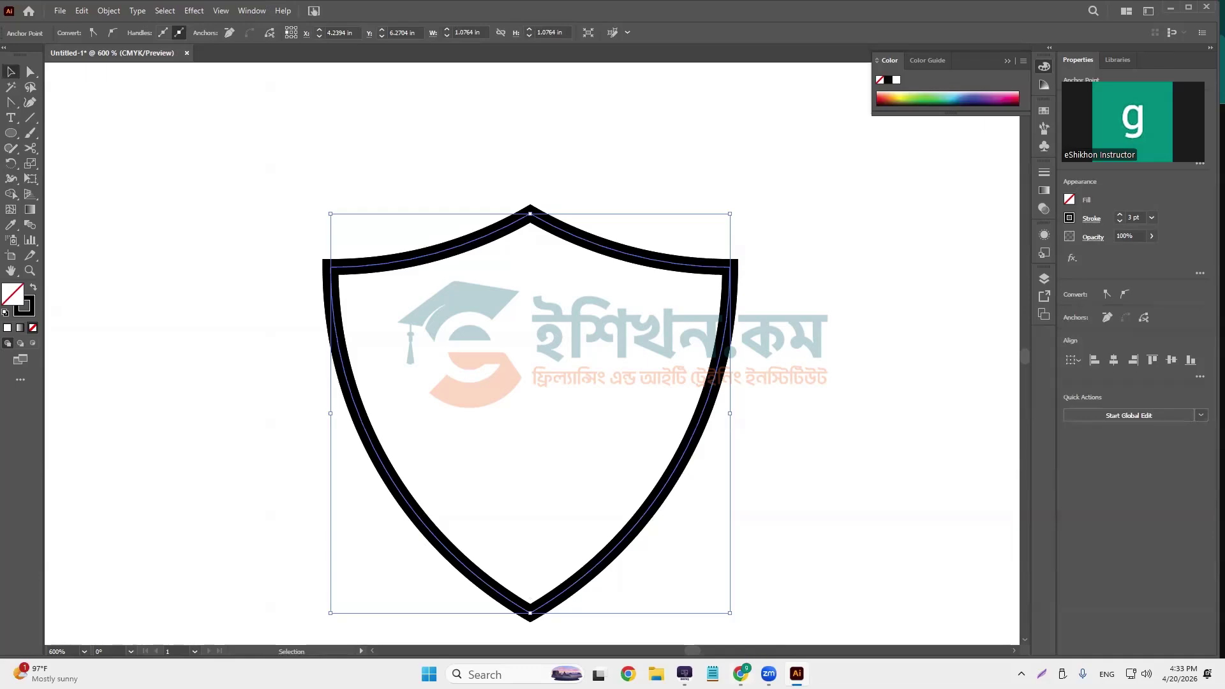
key(alt+Tab)
key(alt+Tab)
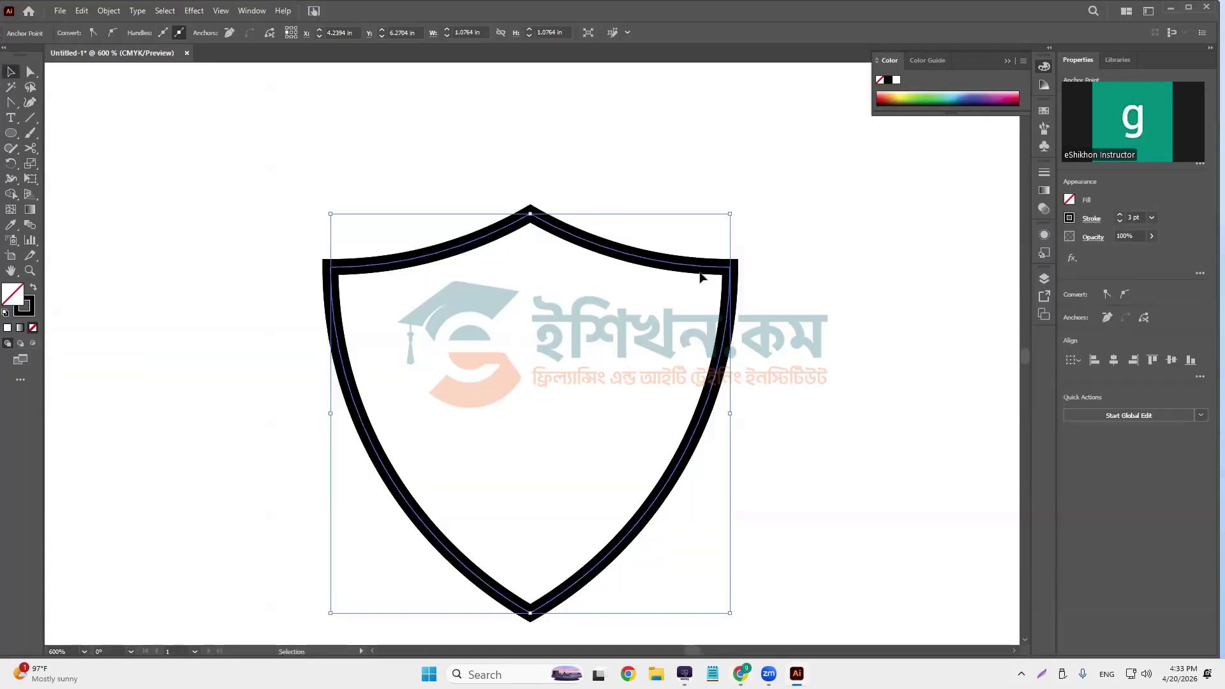
- Try to cut the shield's outline at its two upper corners with the Scissors tool
click(30, 149)
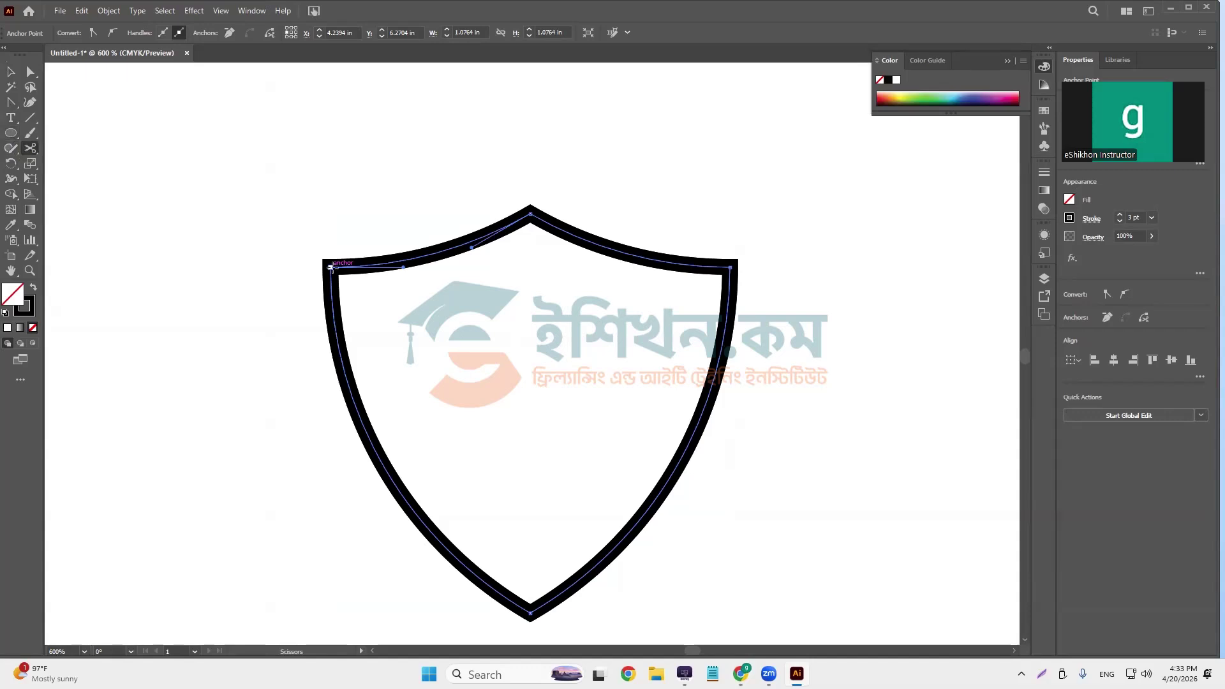
click(330, 267)
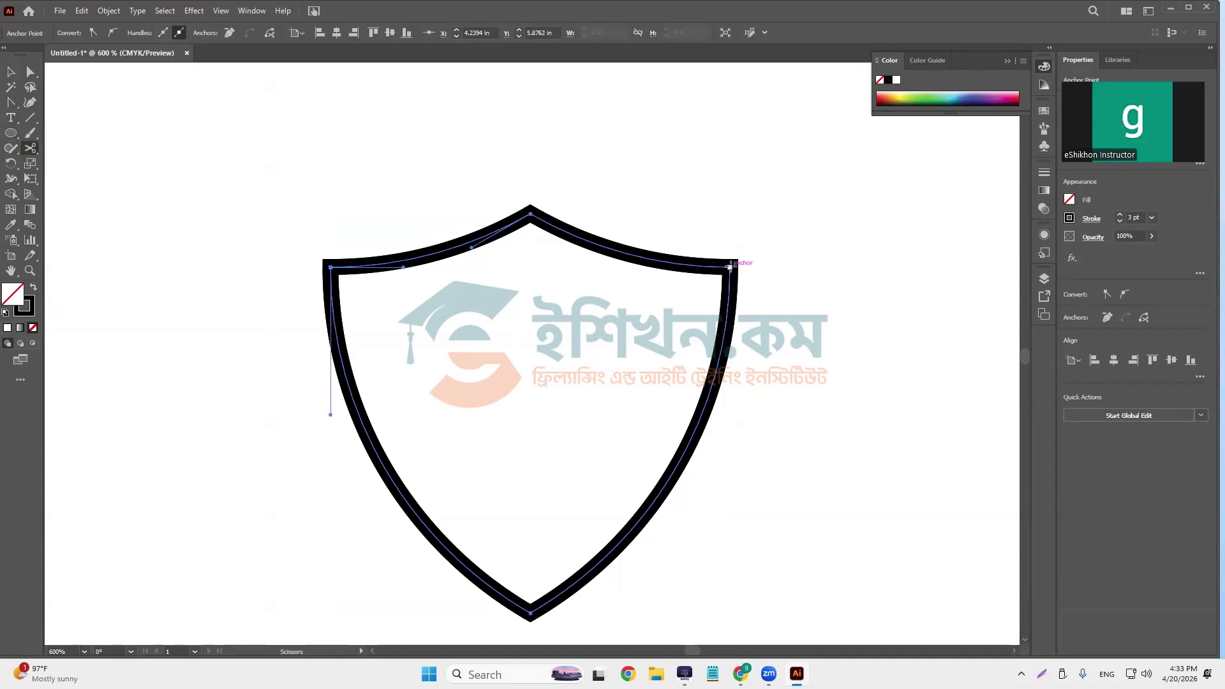
click(729, 267)
key(v)
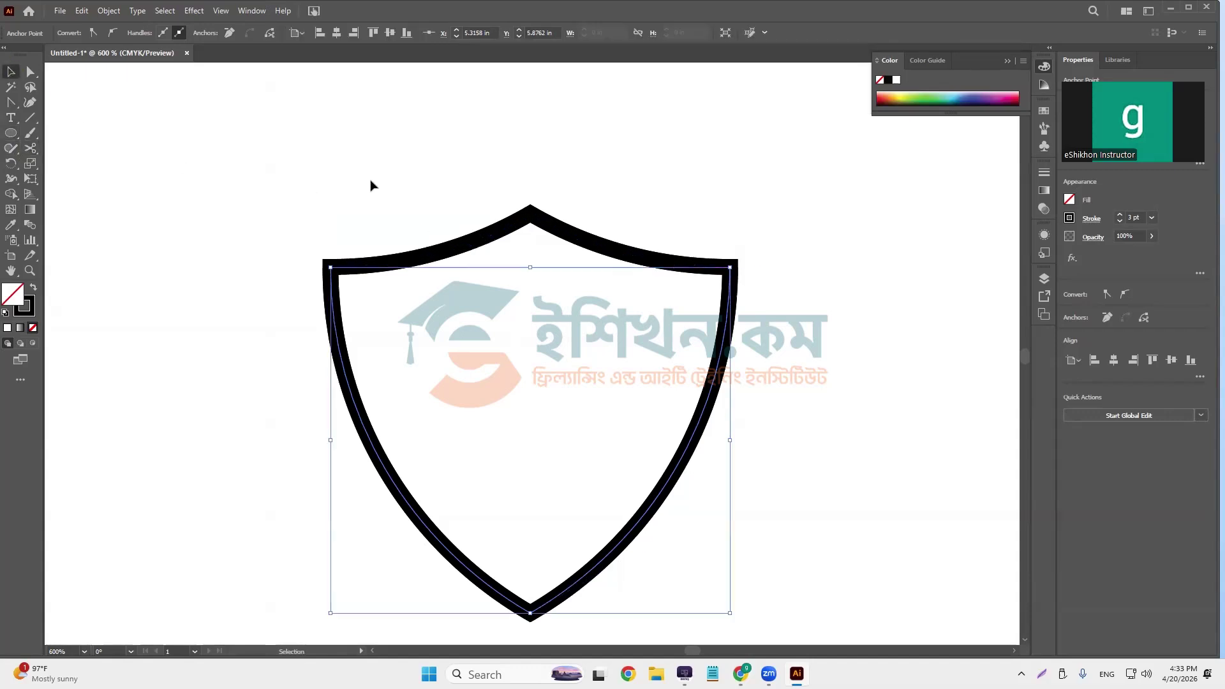
click(497, 228)
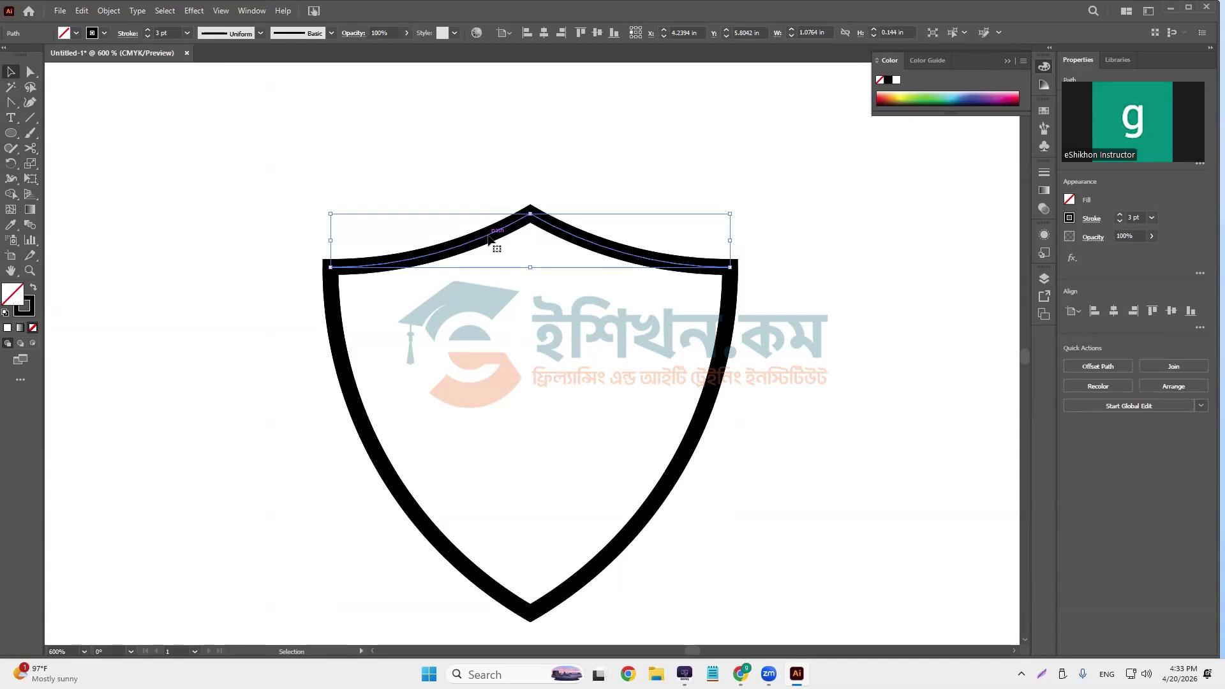
key(ctrl+shift+a)
click(488, 239)
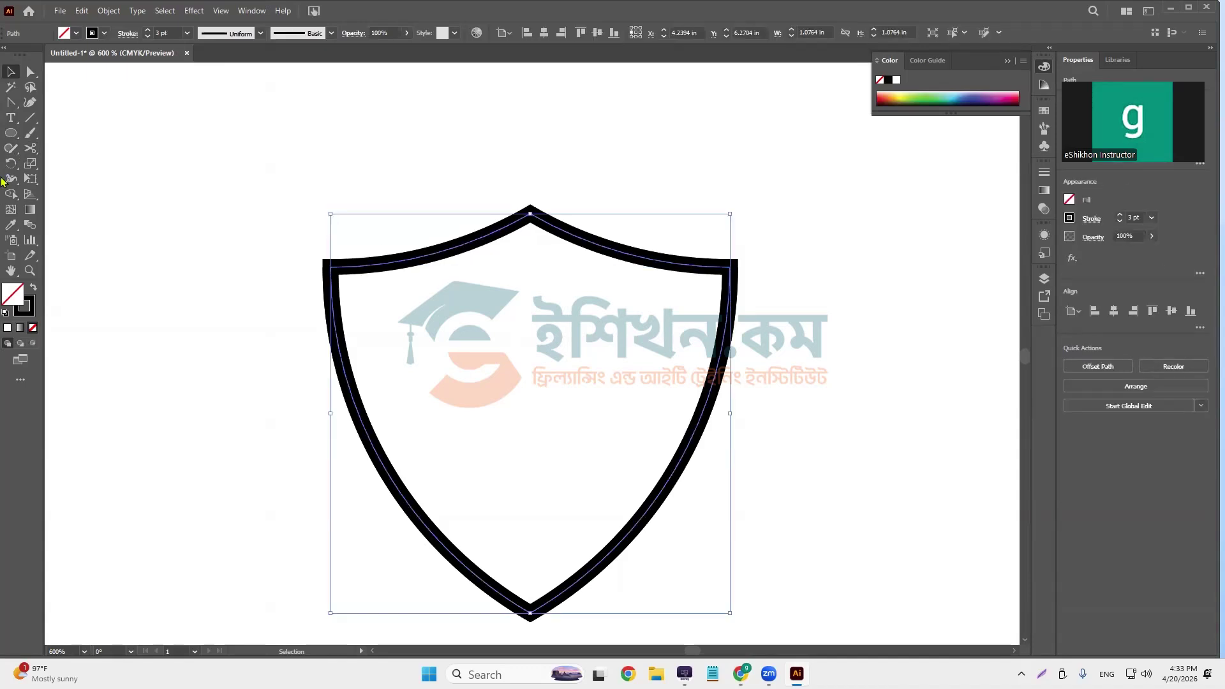
- Cut the shield's outline at both upper corners with the Scissors tool and delete the separated peaked top segment
click(30, 148)
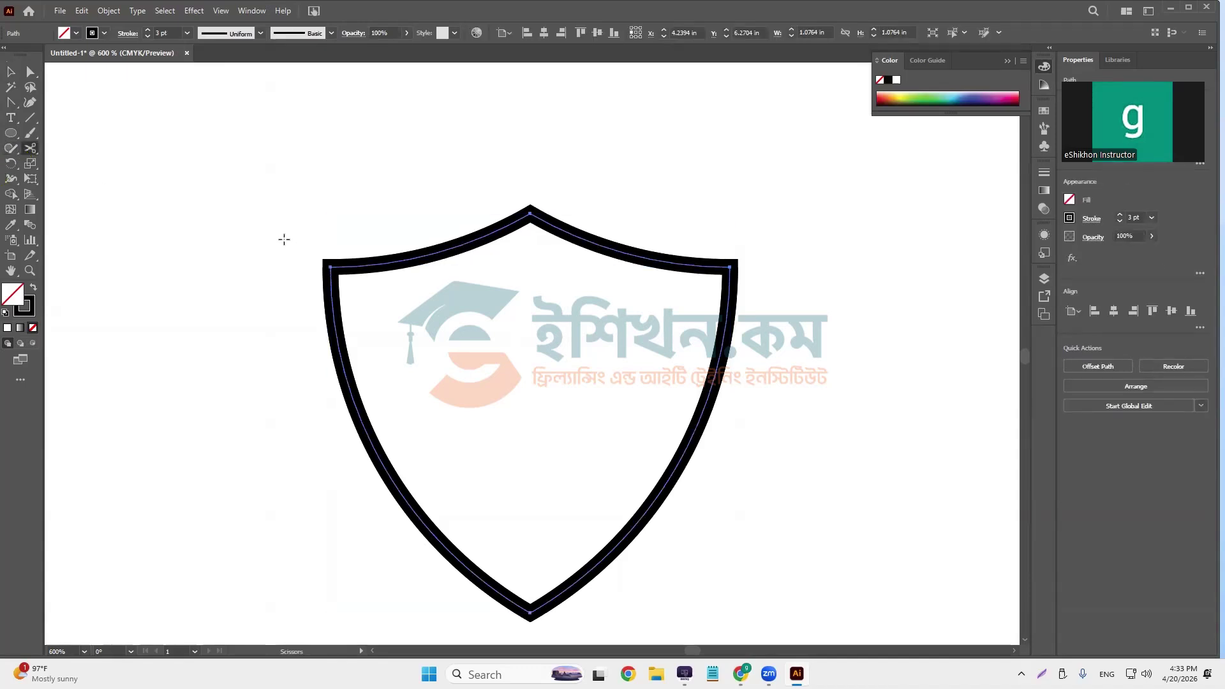
click(329, 266)
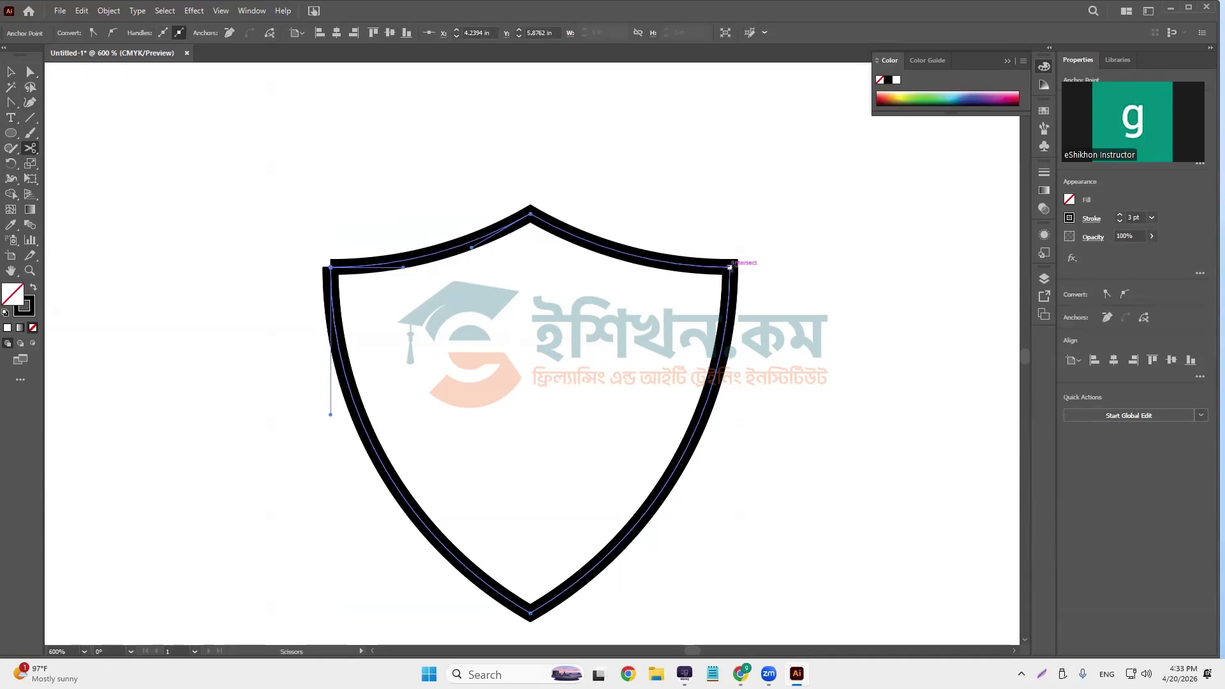
click(729, 266)
click(10, 71)
click(311, 185)
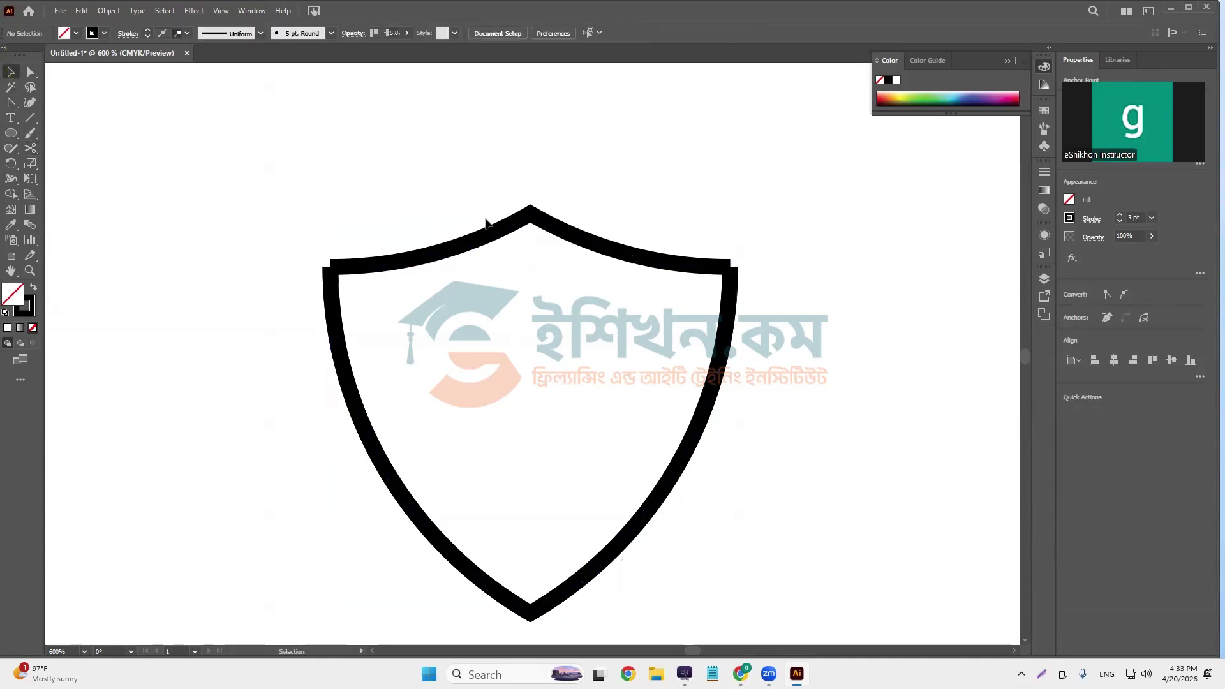
click(499, 233)
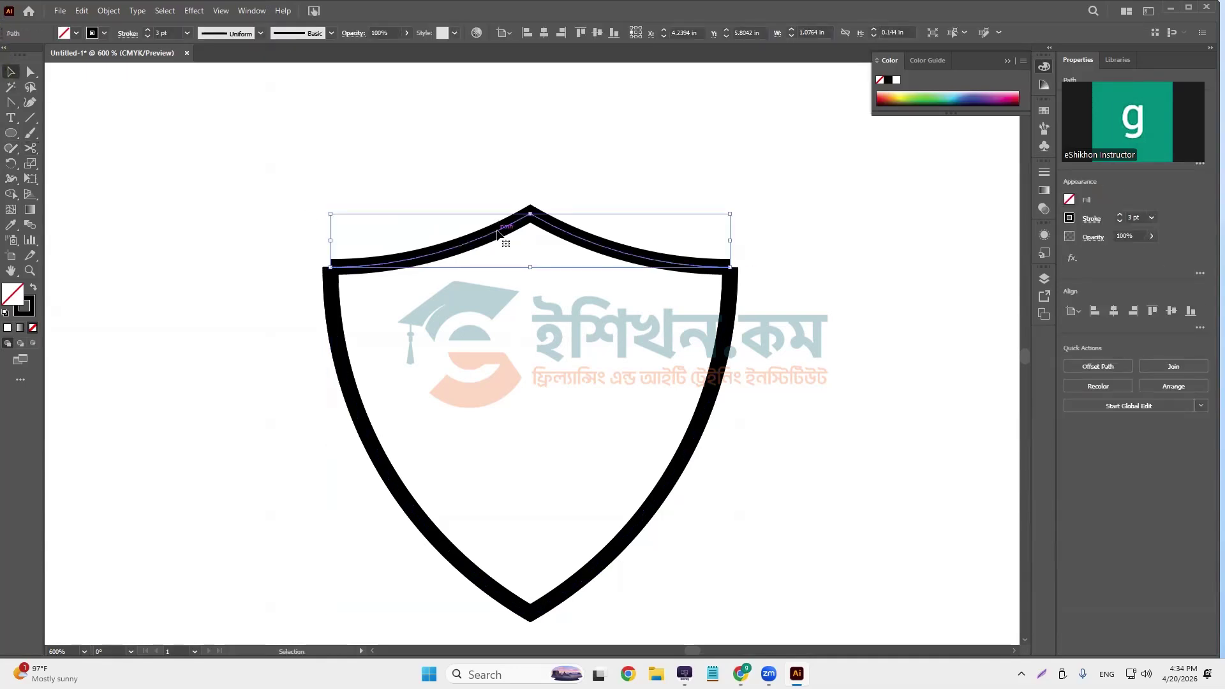
key(Delete)
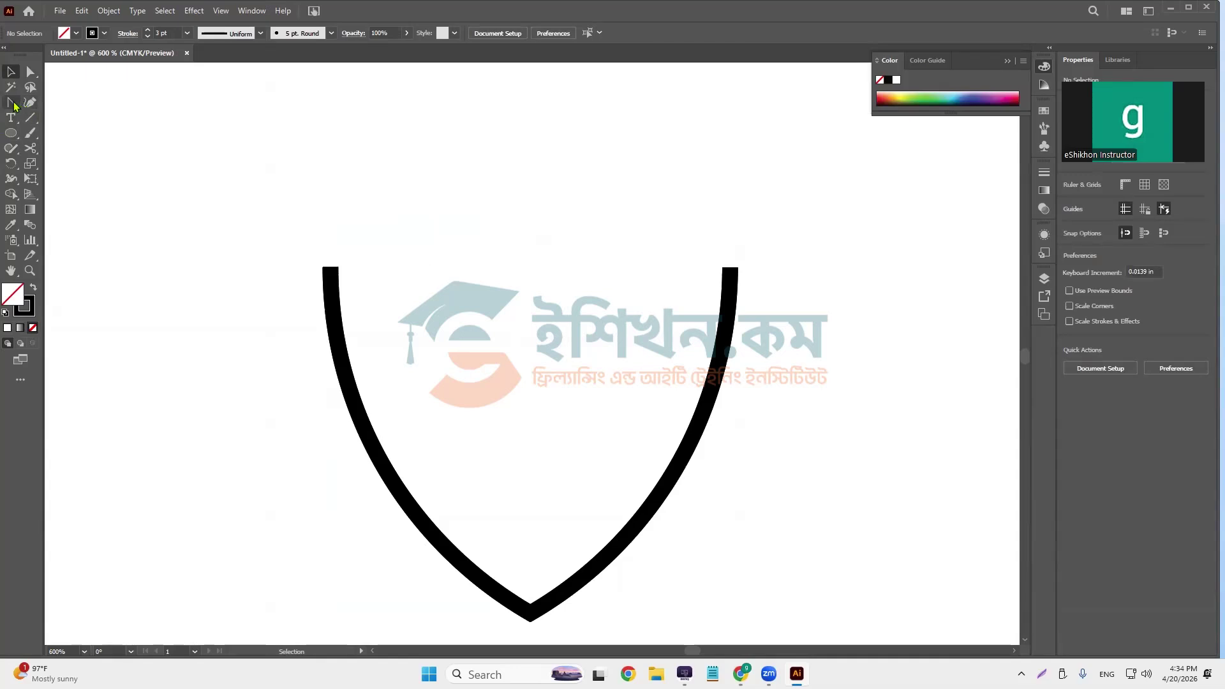
- Close the open top of the shield with a straight Pen tool segment between its two upper end points
drag(11, 102, 56, 102)
click(330, 268)
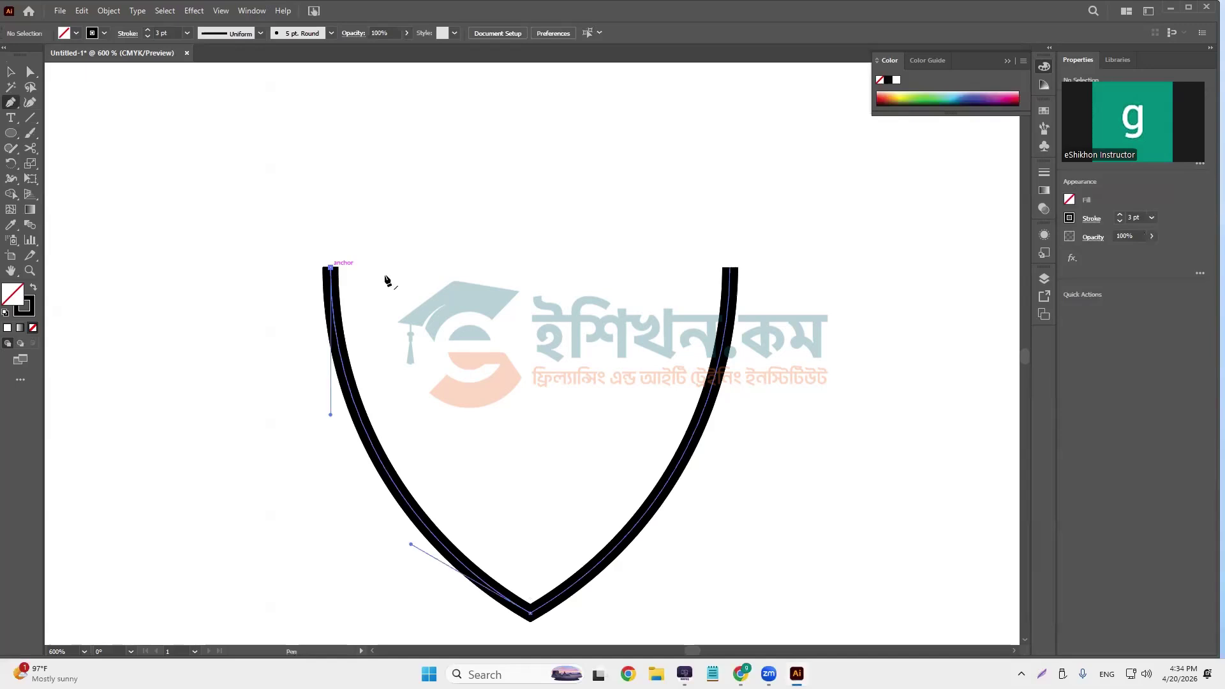
click(731, 270)
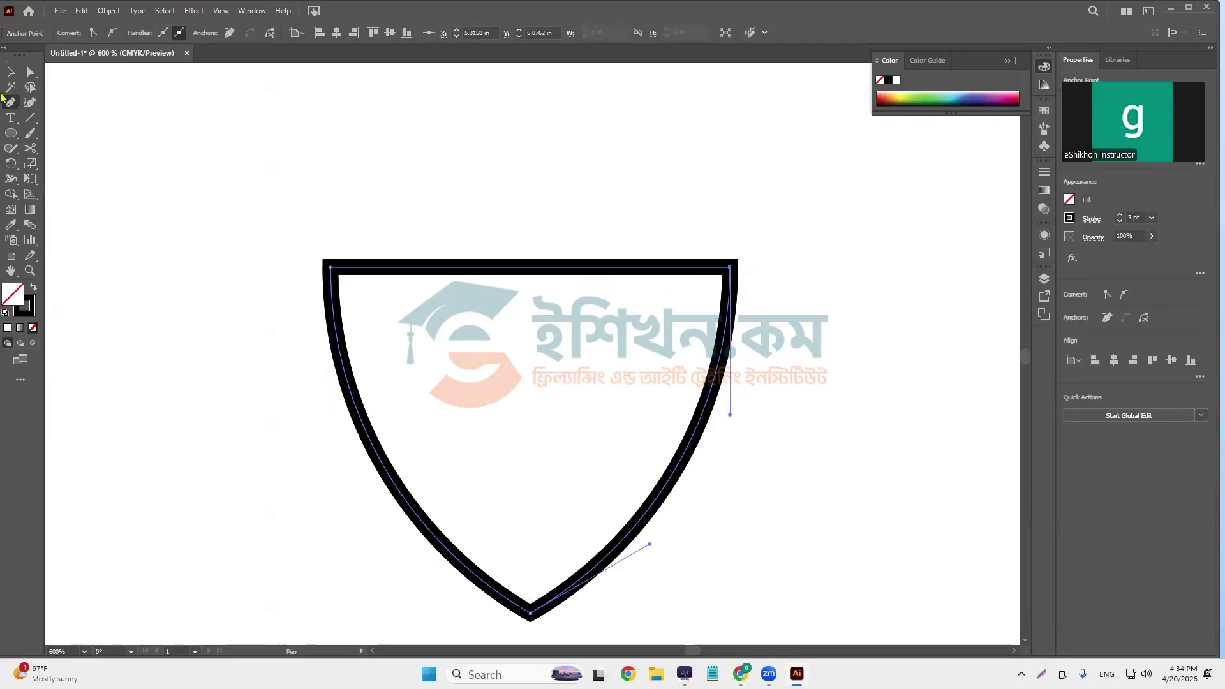
- Bend the shield's straight top edge upward into an arch with the Anchor Point tool, making the shield about 1.09 in tall
drag(10, 102, 72, 151)
drag(526, 268, 531, 220)
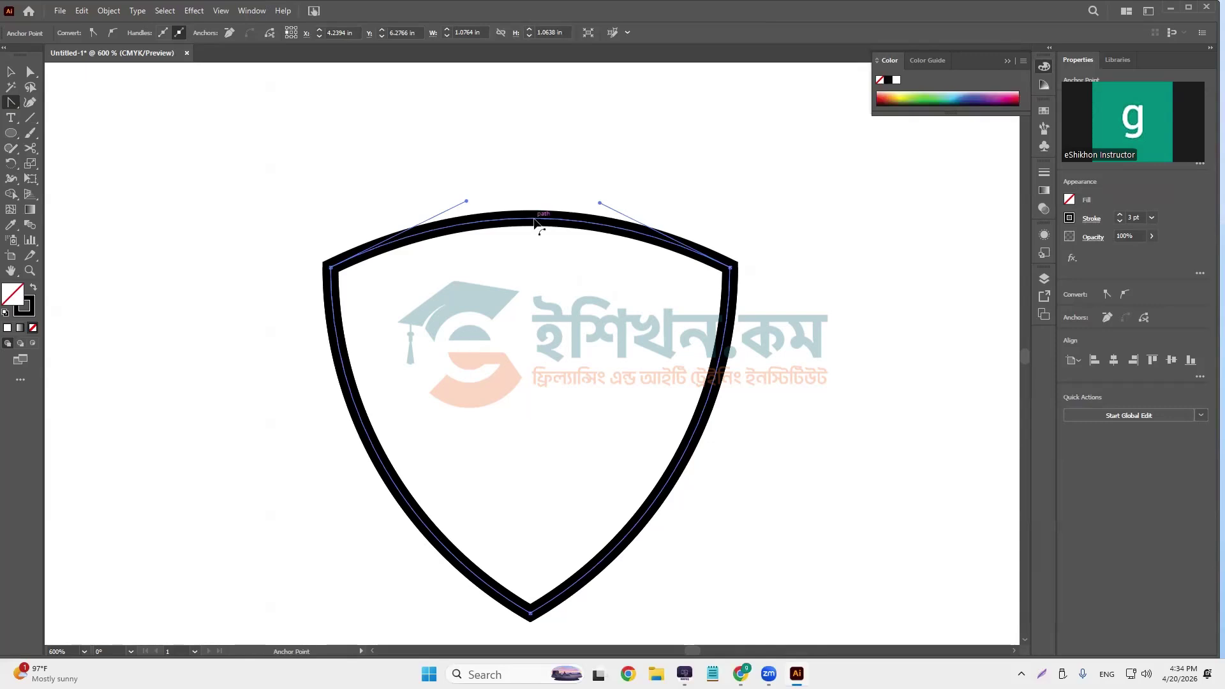
drag(536, 219, 536, 210)
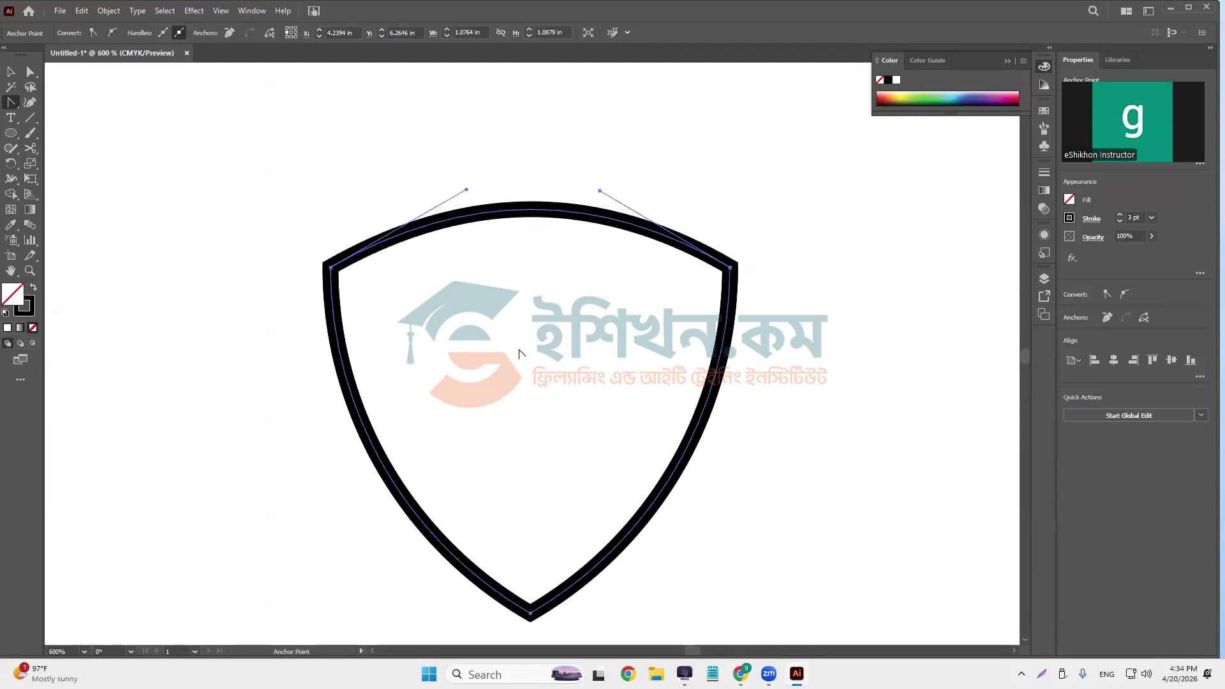
key(v)
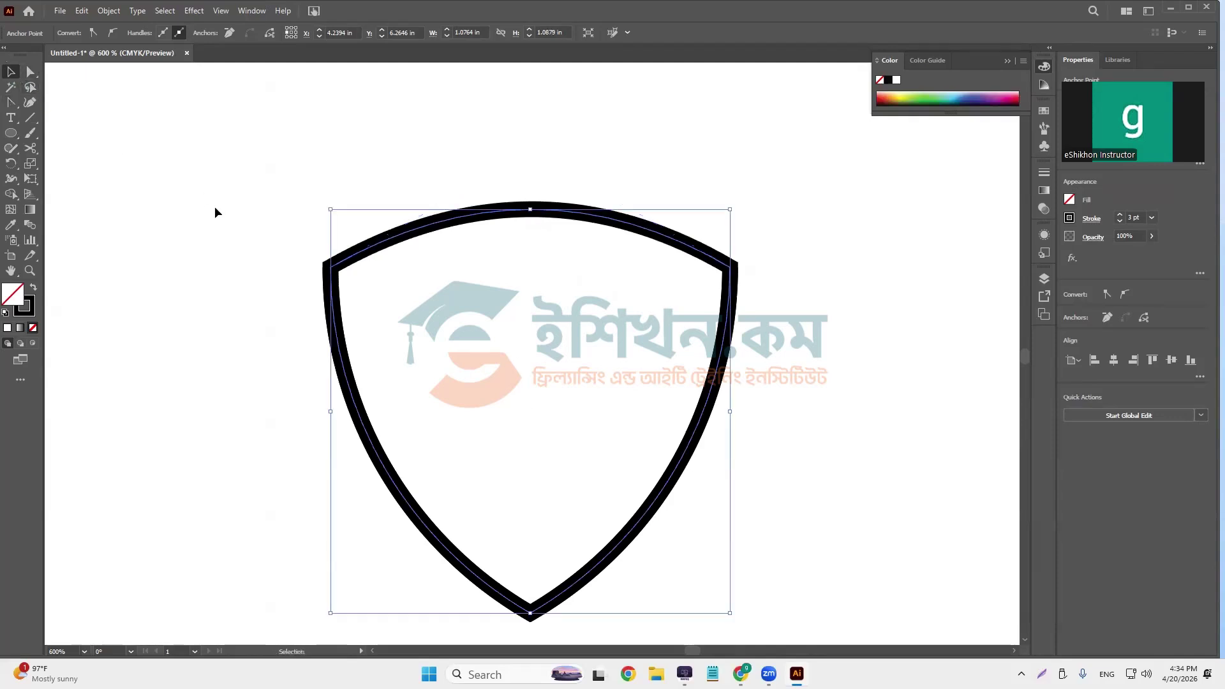
click(342, 337)
click(341, 337)
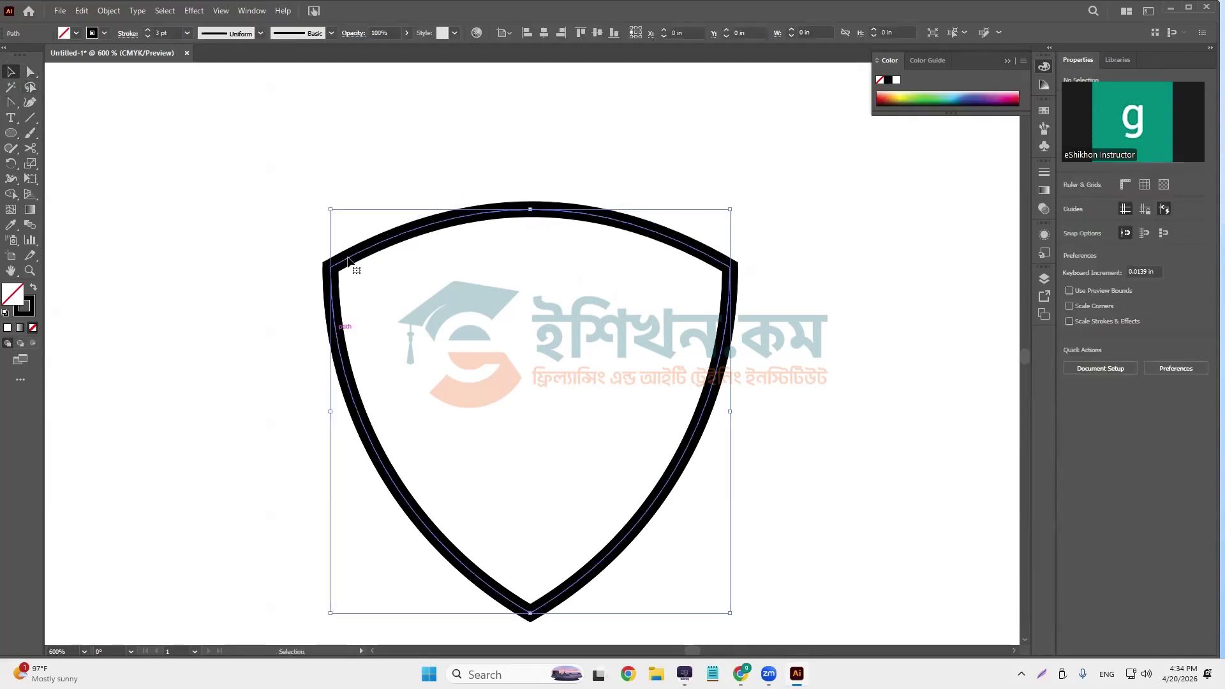
- Separate the closed shield from the leftover open outline by moving them apart on the artboard
click(430, 195)
click(434, 227)
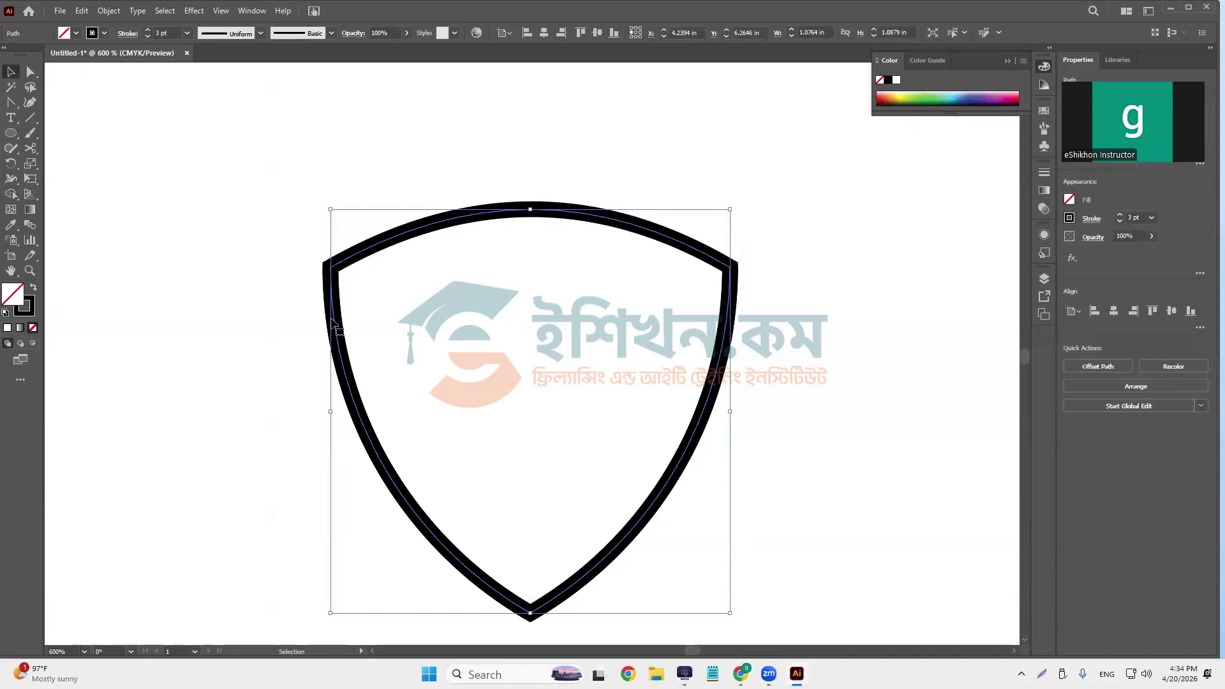
drag(335, 319, 264, 293)
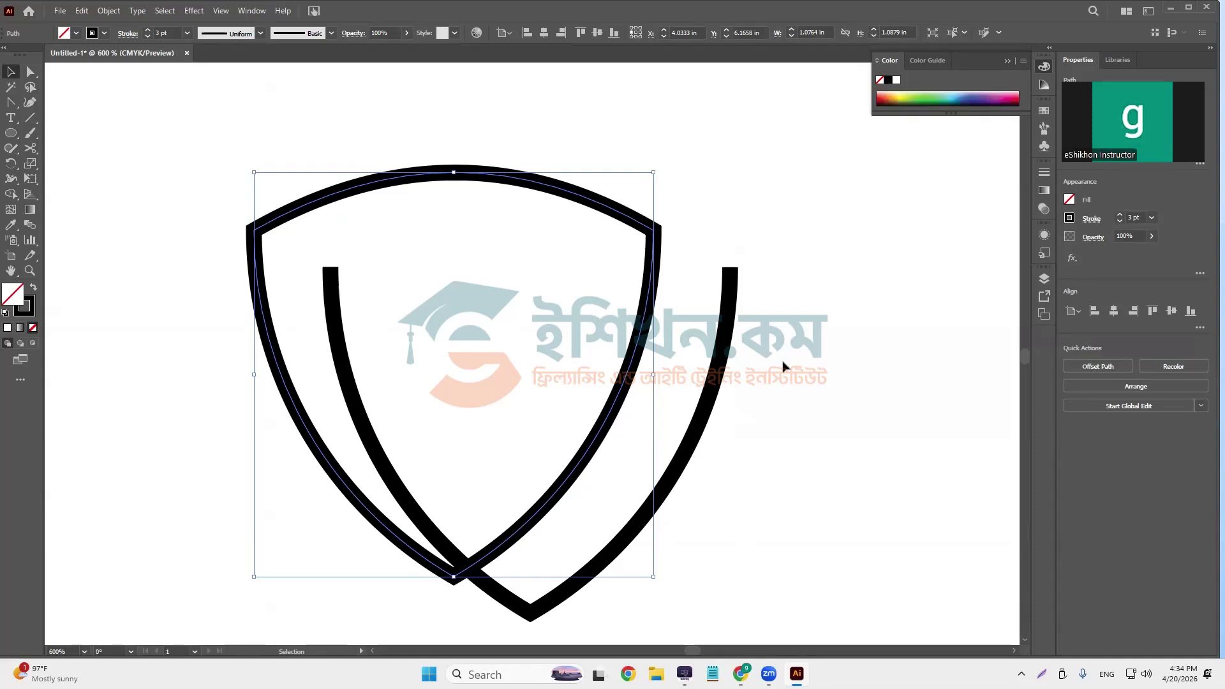
drag(732, 312, 761, 322)
drag(783, 366, 982, 378)
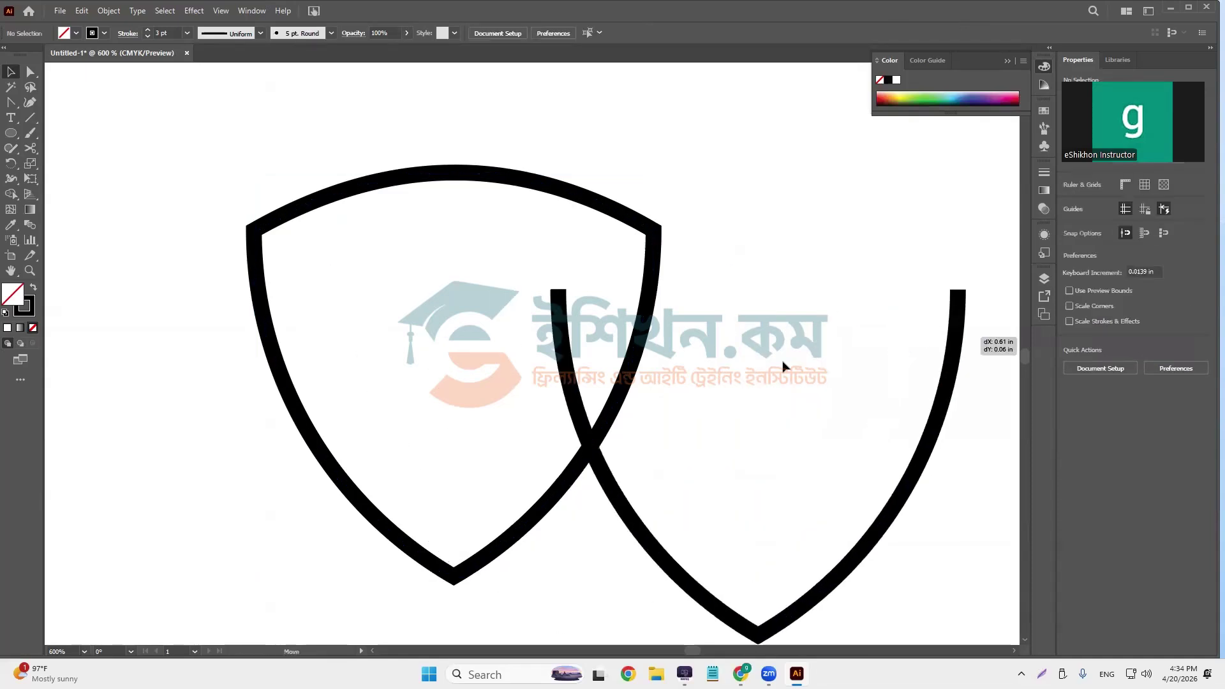
drag(784, 365, 785, 363)
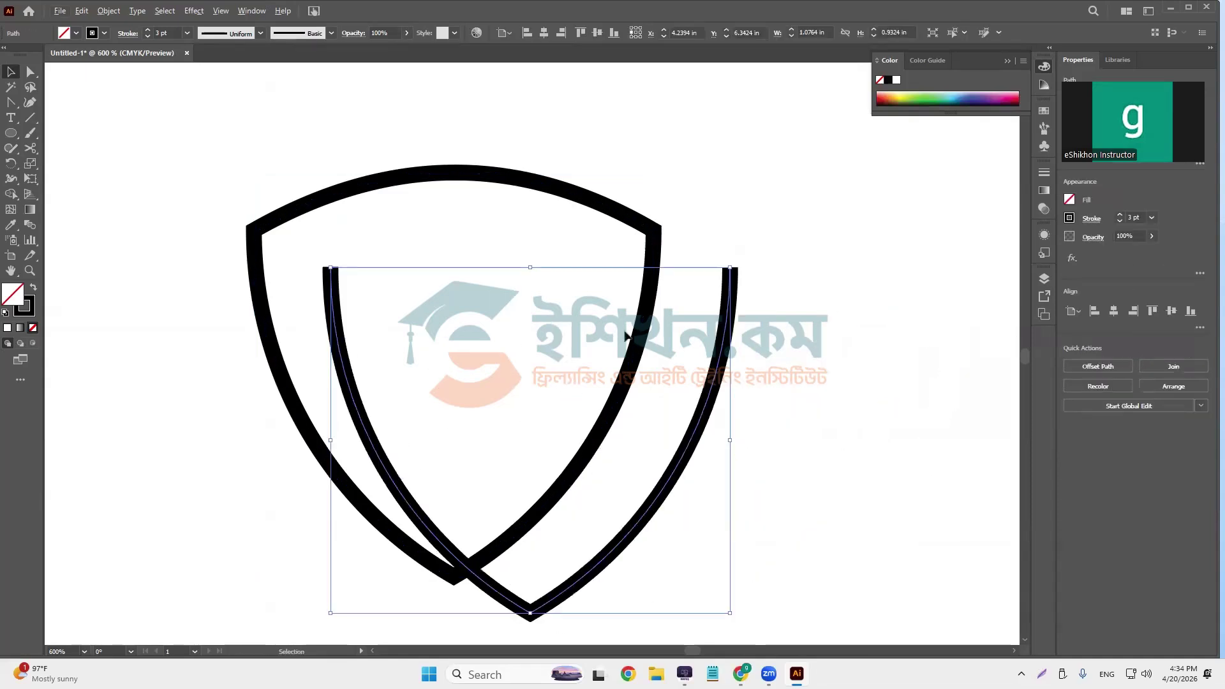
click(625, 336)
drag(599, 289, 344, 234)
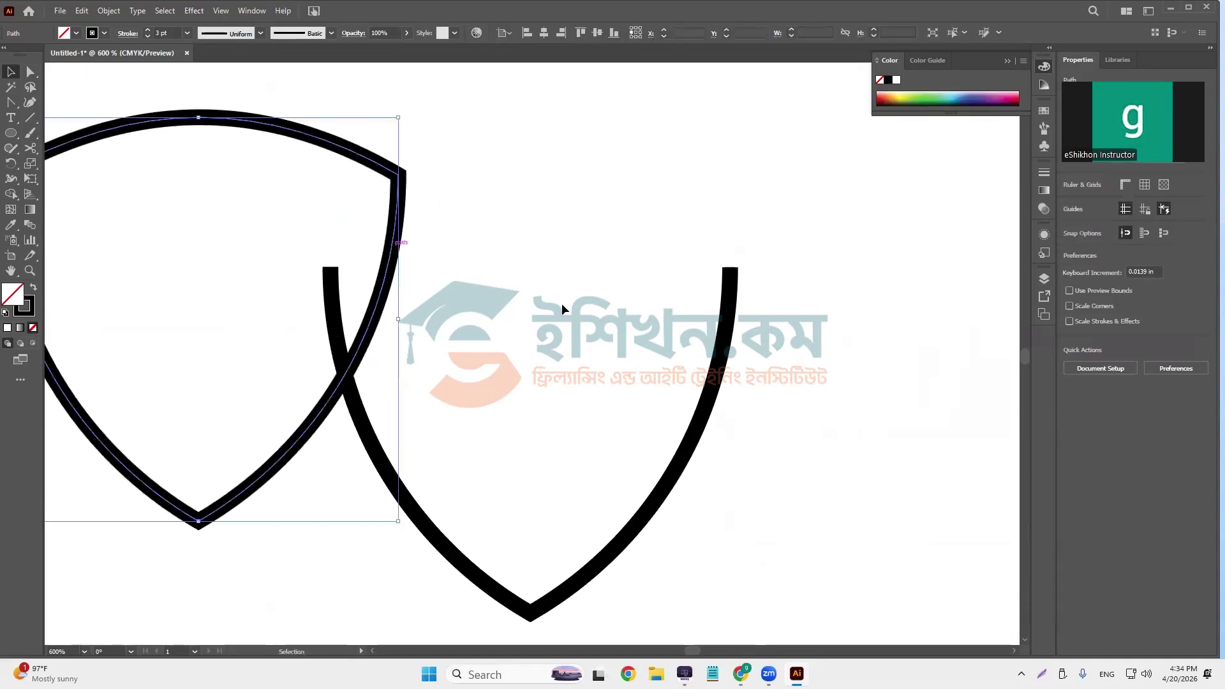
drag(760, 355, 762, 361)
- Close the open outline's top with a Line Segment about 1.09 in wide and bend it into an arch about 0.16 in high
click(30, 117)
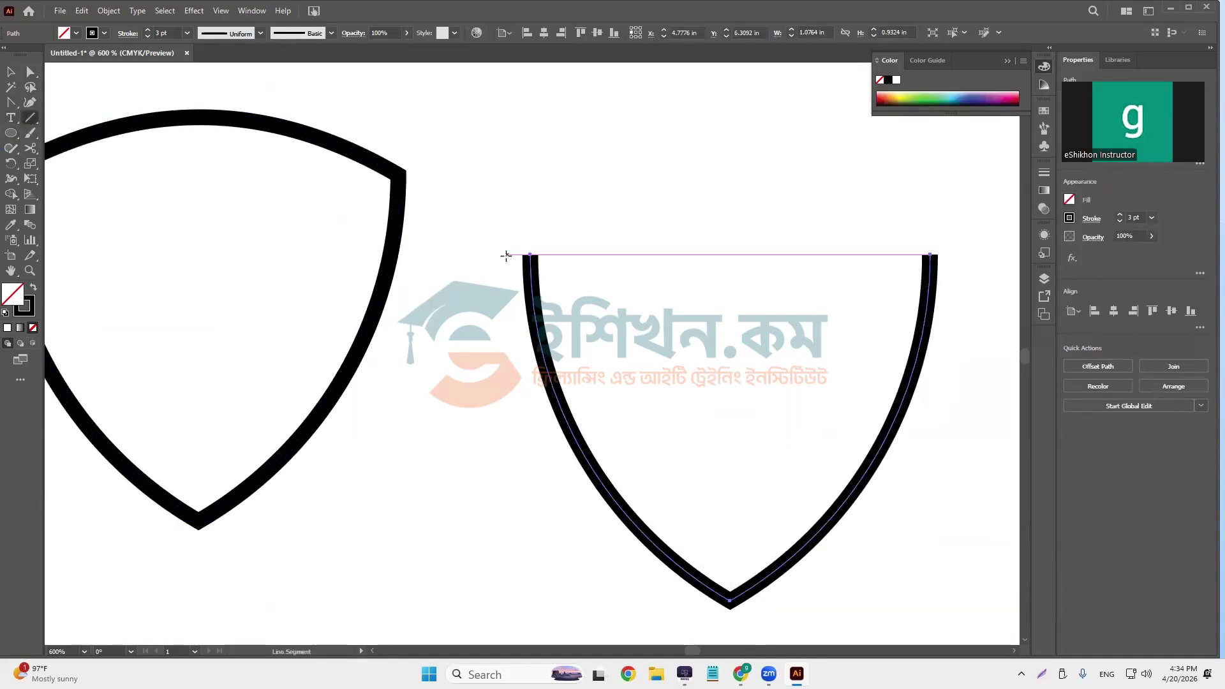
drag(527, 253, 933, 265)
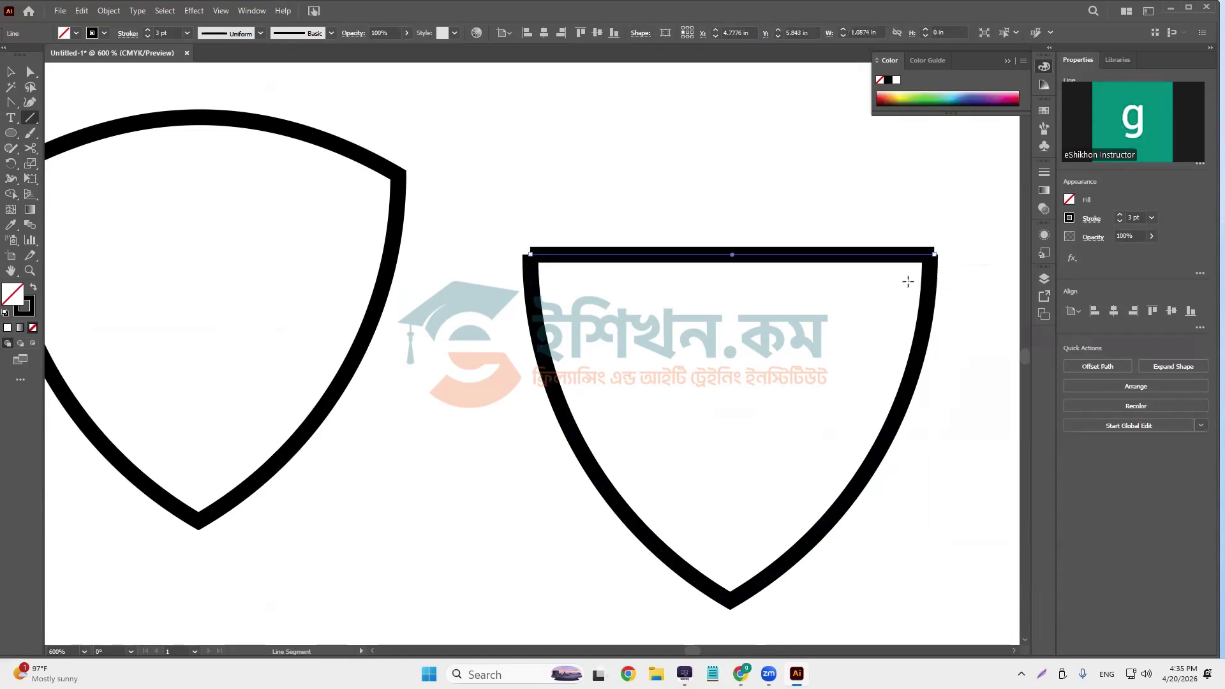
key(v)
key(shift+c)
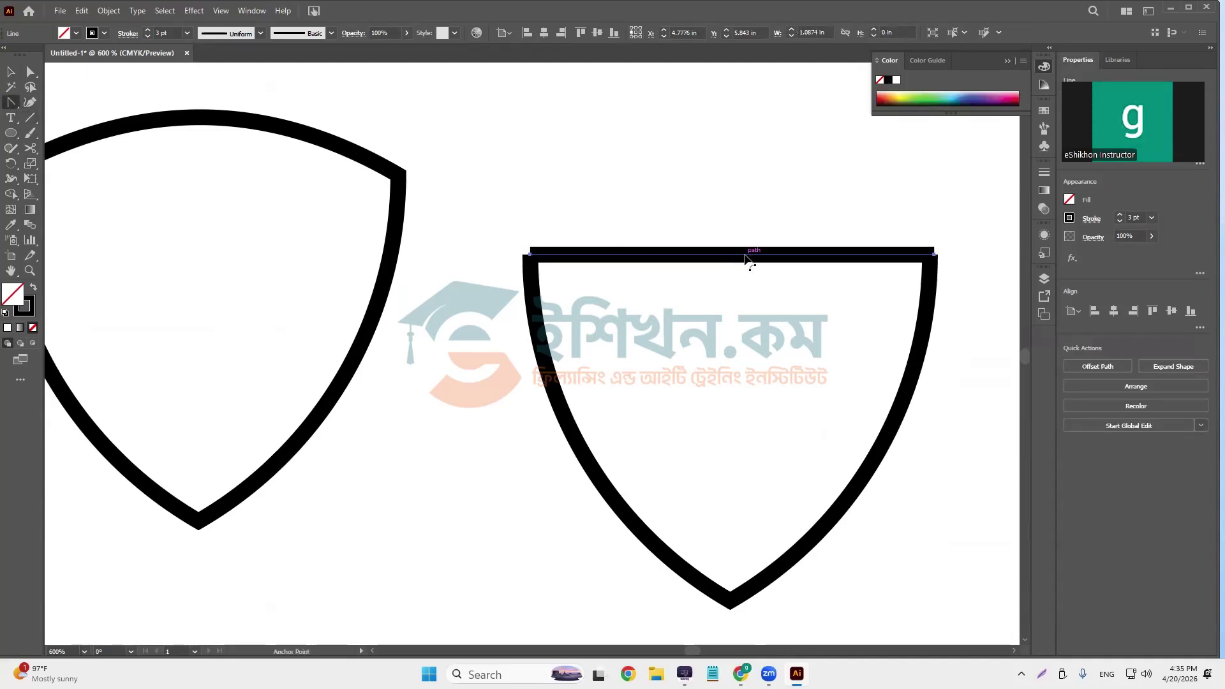
drag(749, 254, 750, 195)
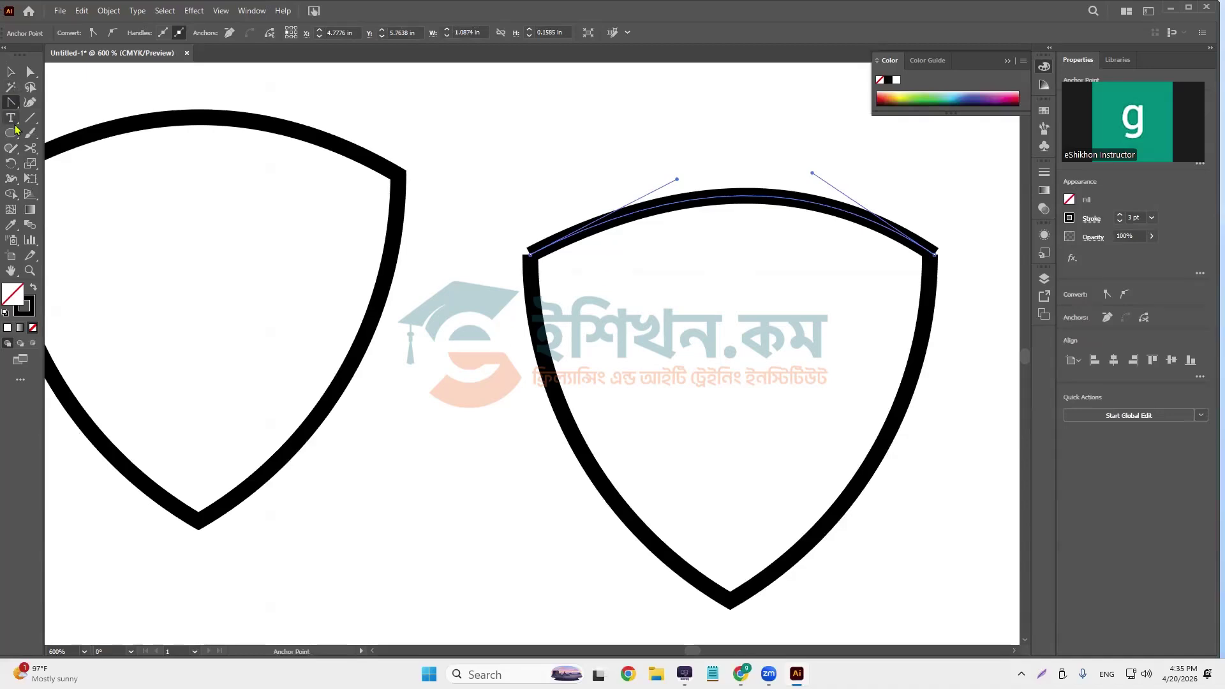
- Join the arch and the open outline at their upper-left corner with the Join tool
click(26, 149)
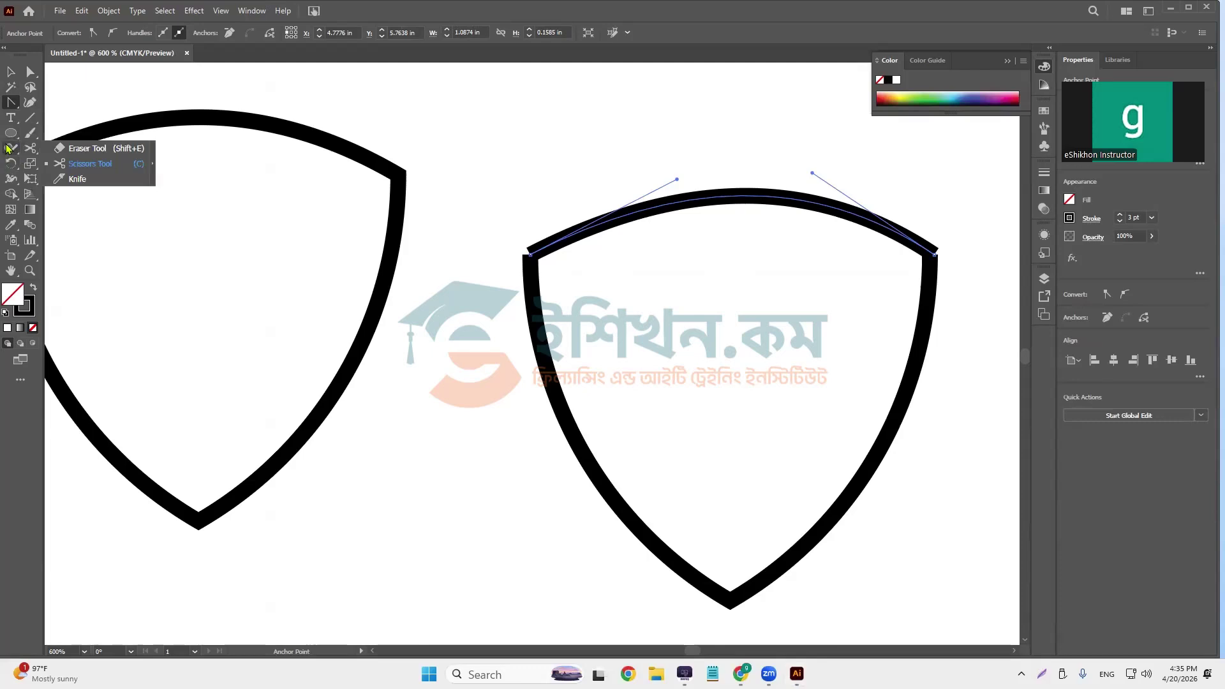
click(10, 152)
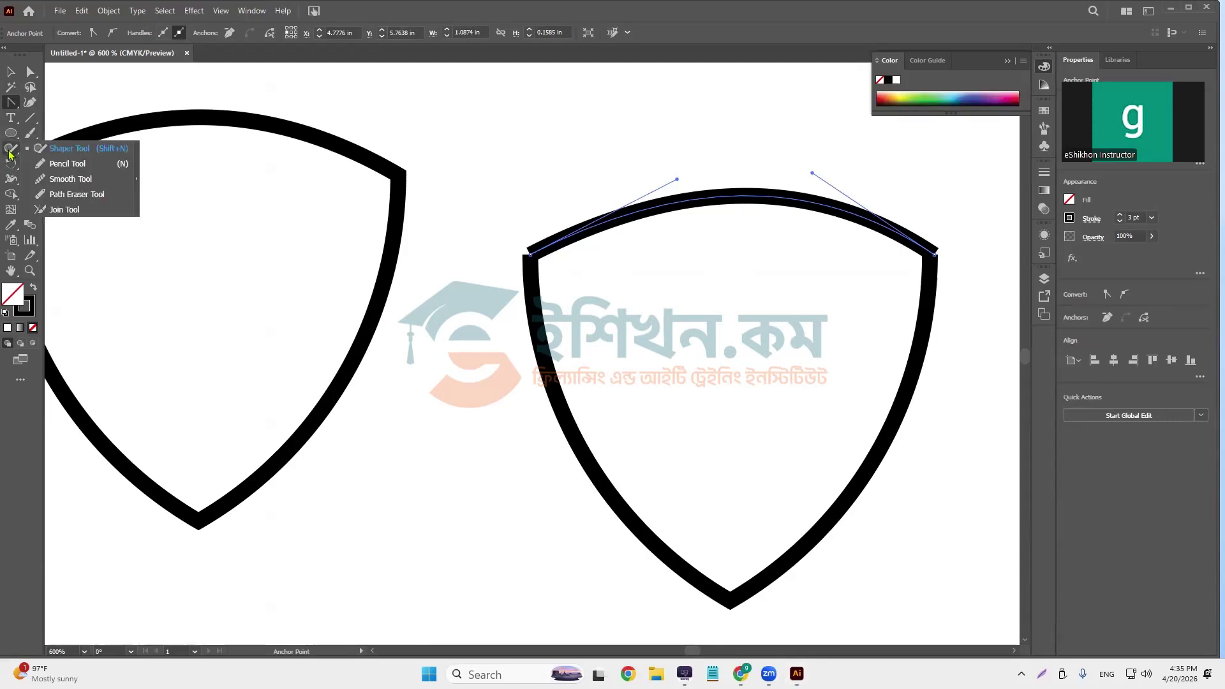
click(65, 211)
key(v)
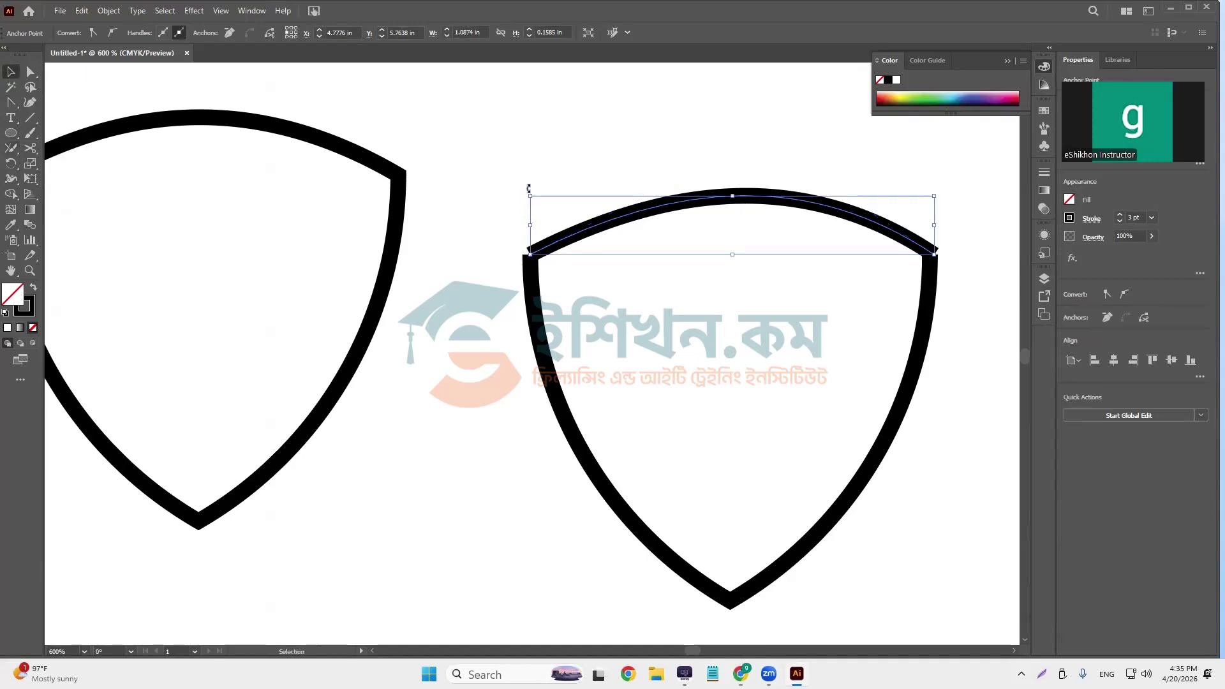
drag(624, 273, 973, 603)
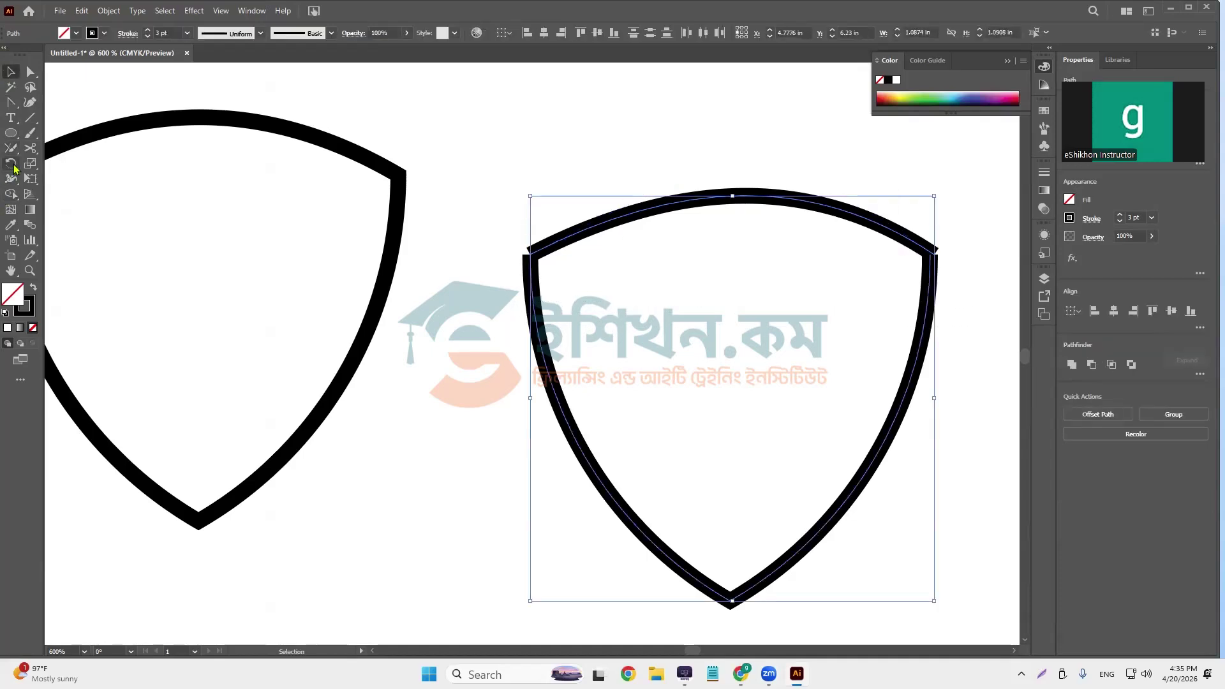
click(13, 153)
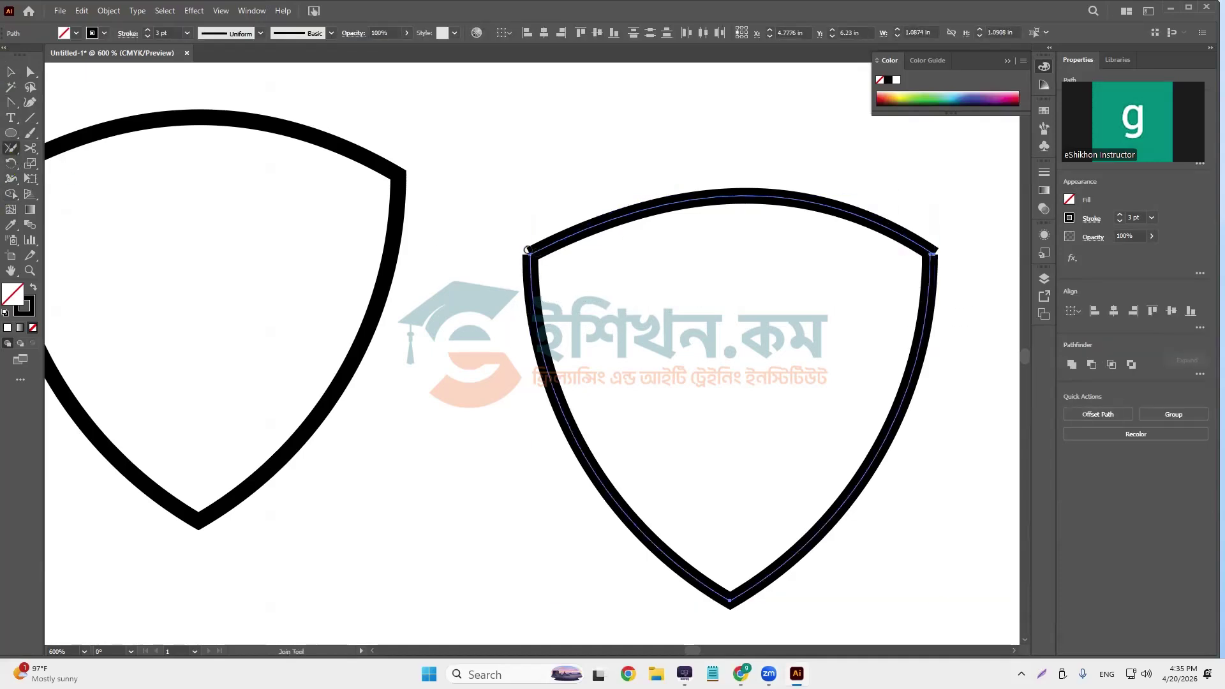
click(517, 289)
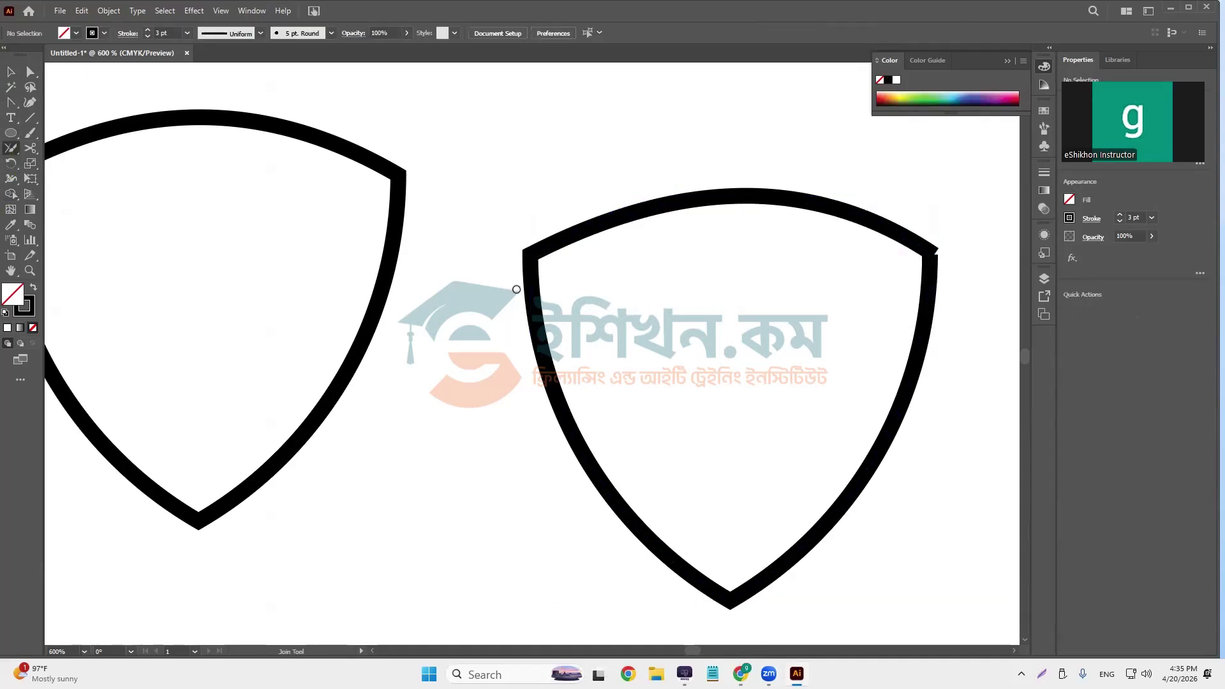
- Join the loose path ends at the second shield's upper-right corner with the Join tool
click(10, 71)
drag(956, 285, 945, 282)
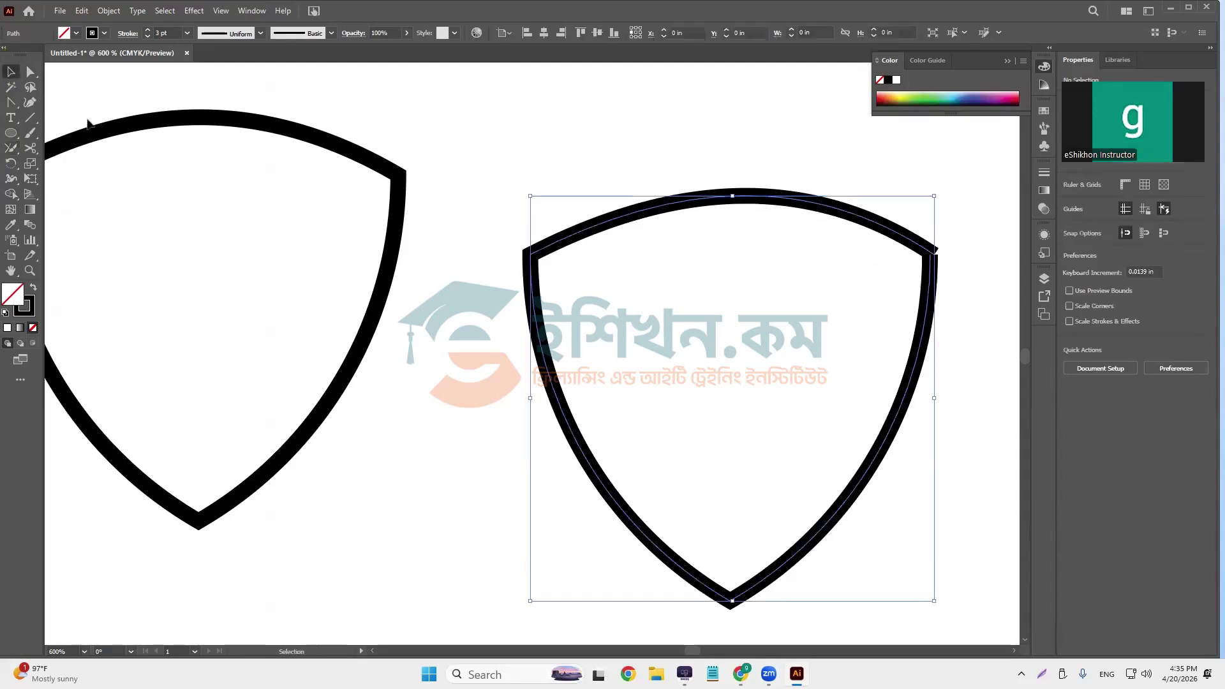
click(10, 148)
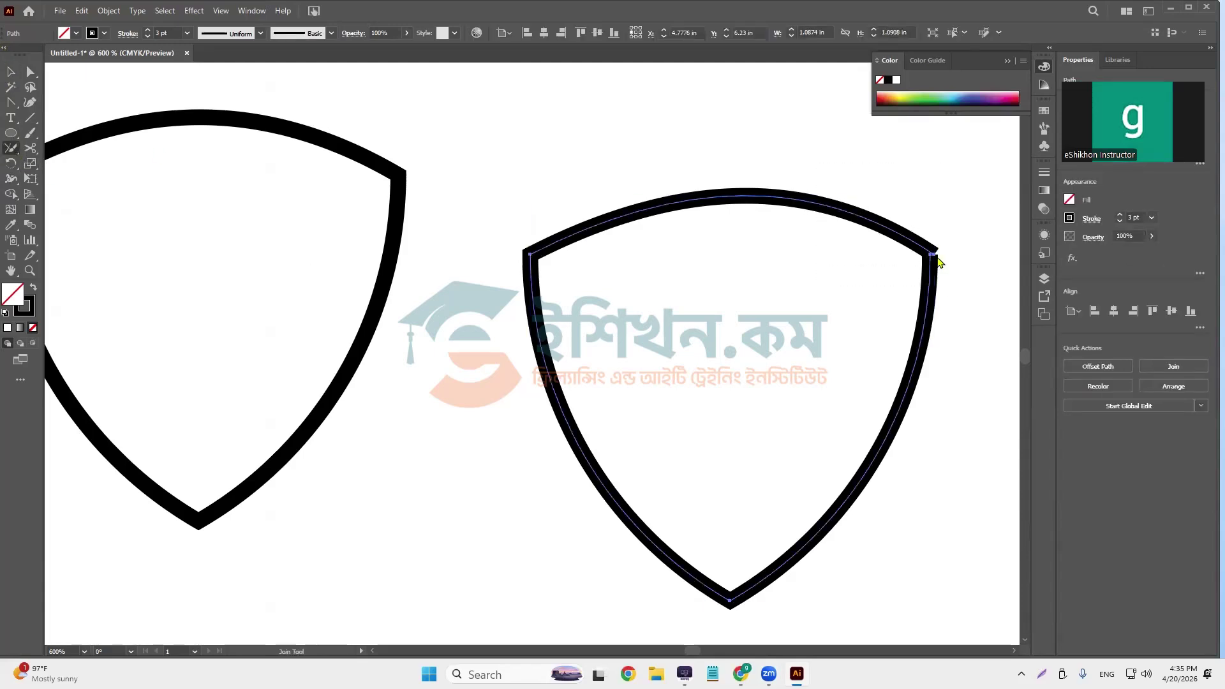
drag(930, 277, 929, 282)
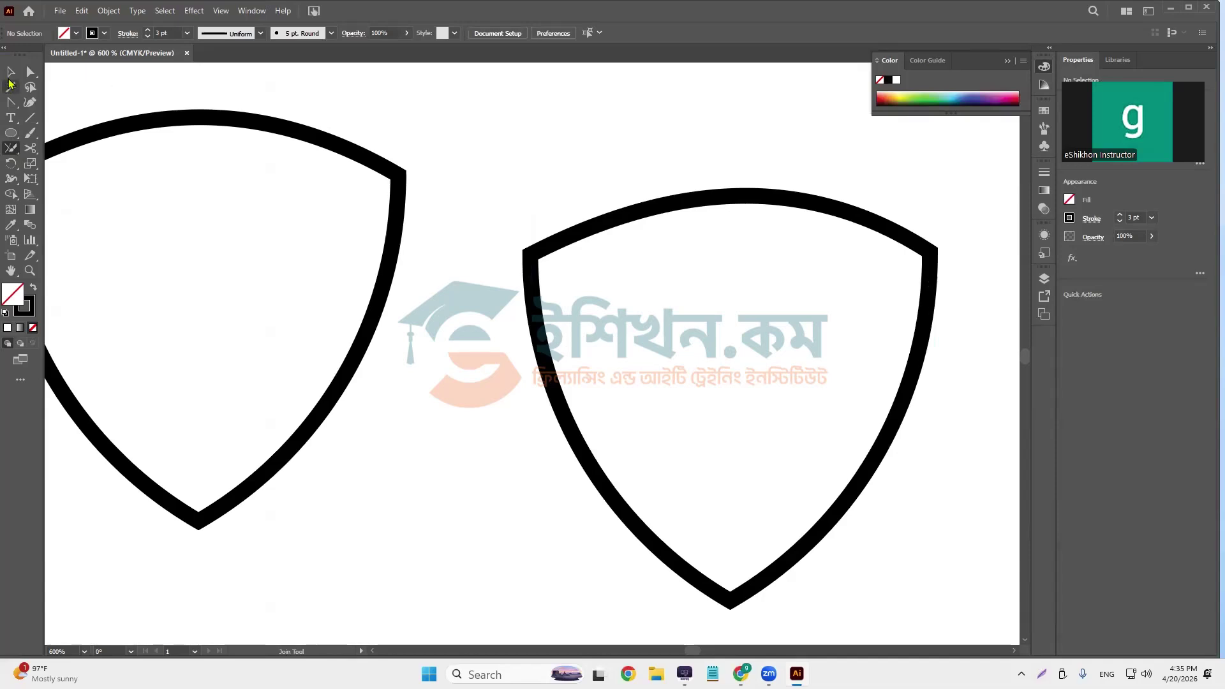
- Delete the second shield and move the remaining one to the middle of the canvas
click(10, 71)
click(606, 227)
key(Delete)
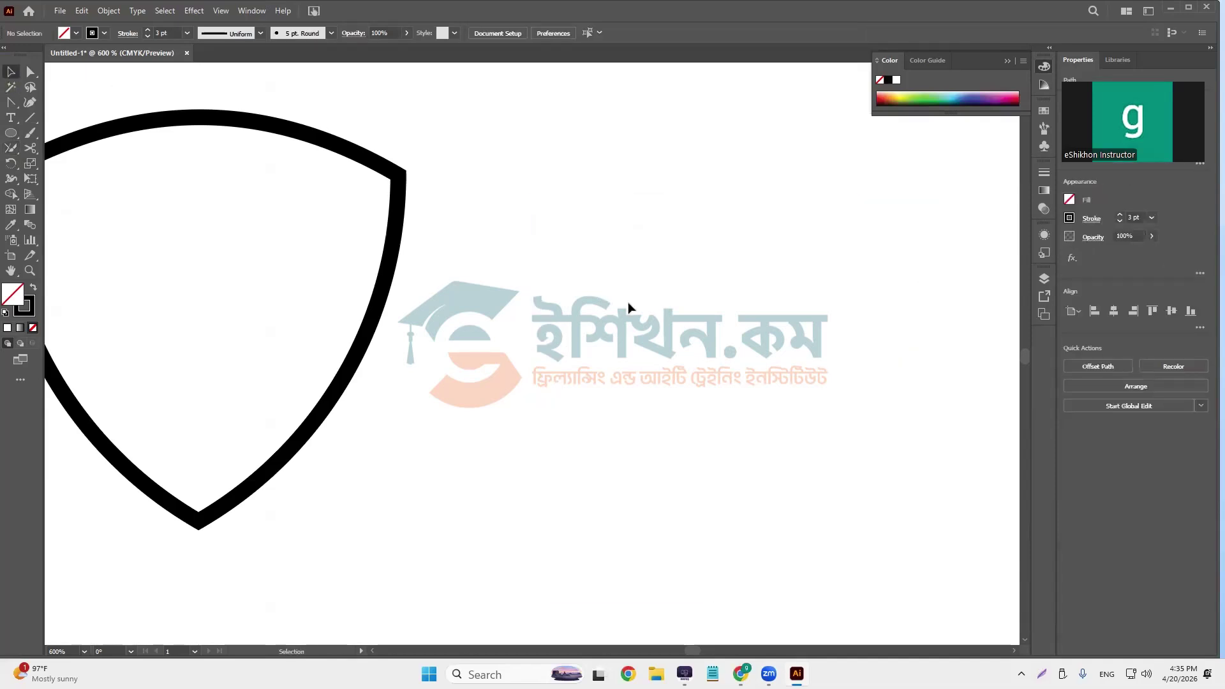
drag(355, 301, 637, 335)
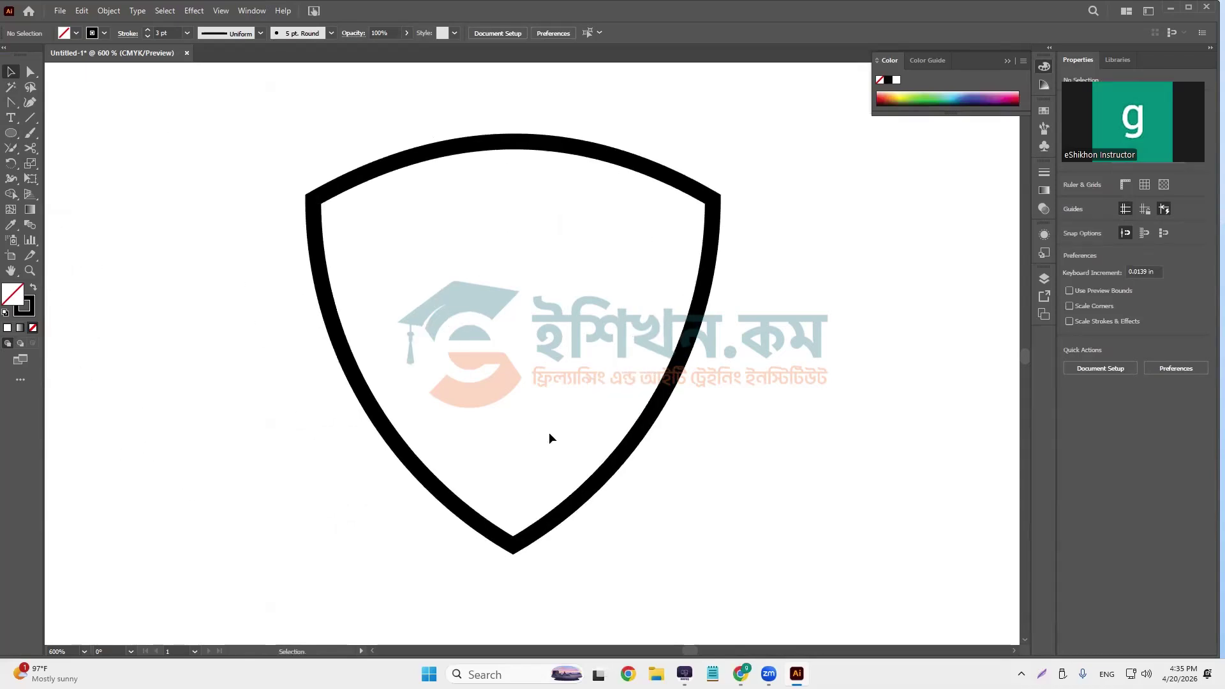
- Set the shield outline's stroke weight to 7 pt
click(550, 146)
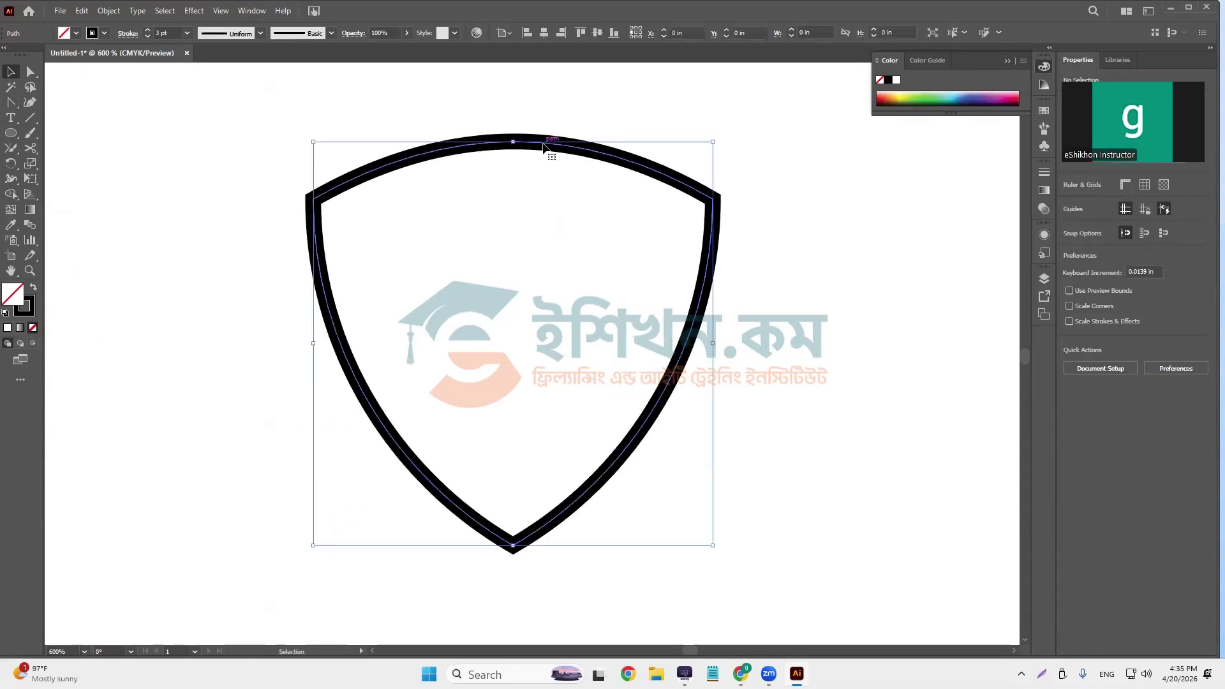
click(148, 30)
click(148, 30)
click(148, 30)
click(148, 30)
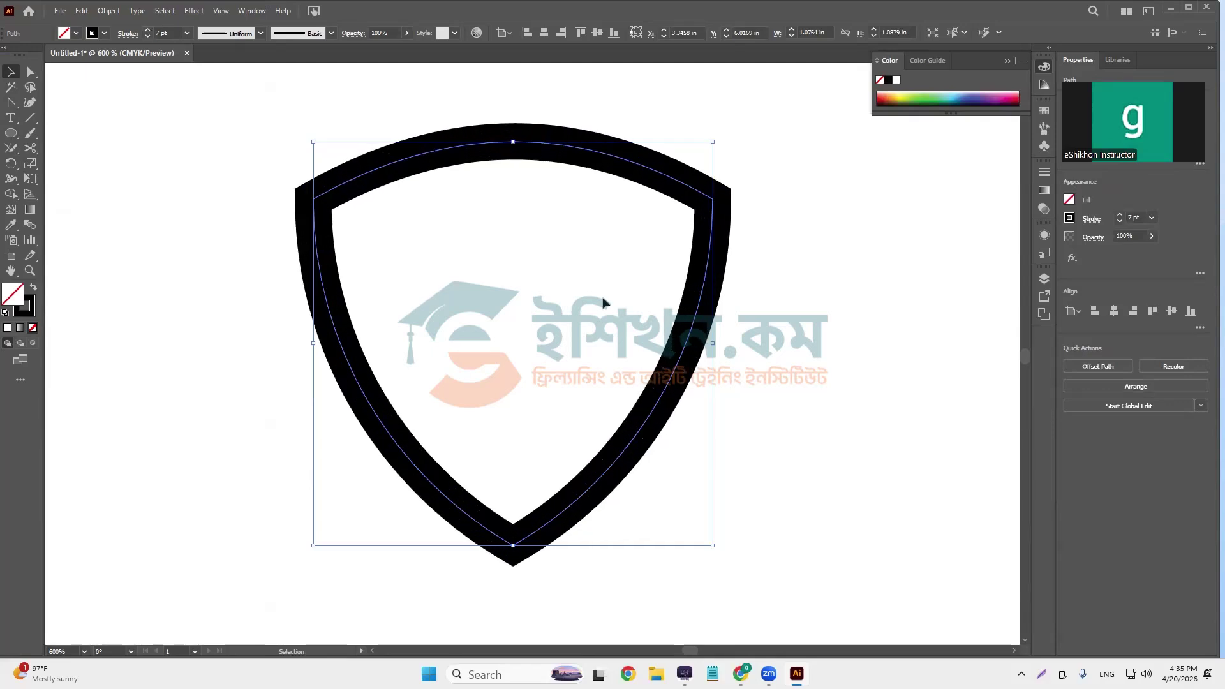
- Create a concentric inner copy of the shield about 0.86 in wide and 0.87 in tall, with a 3 pt stroke
key(a)
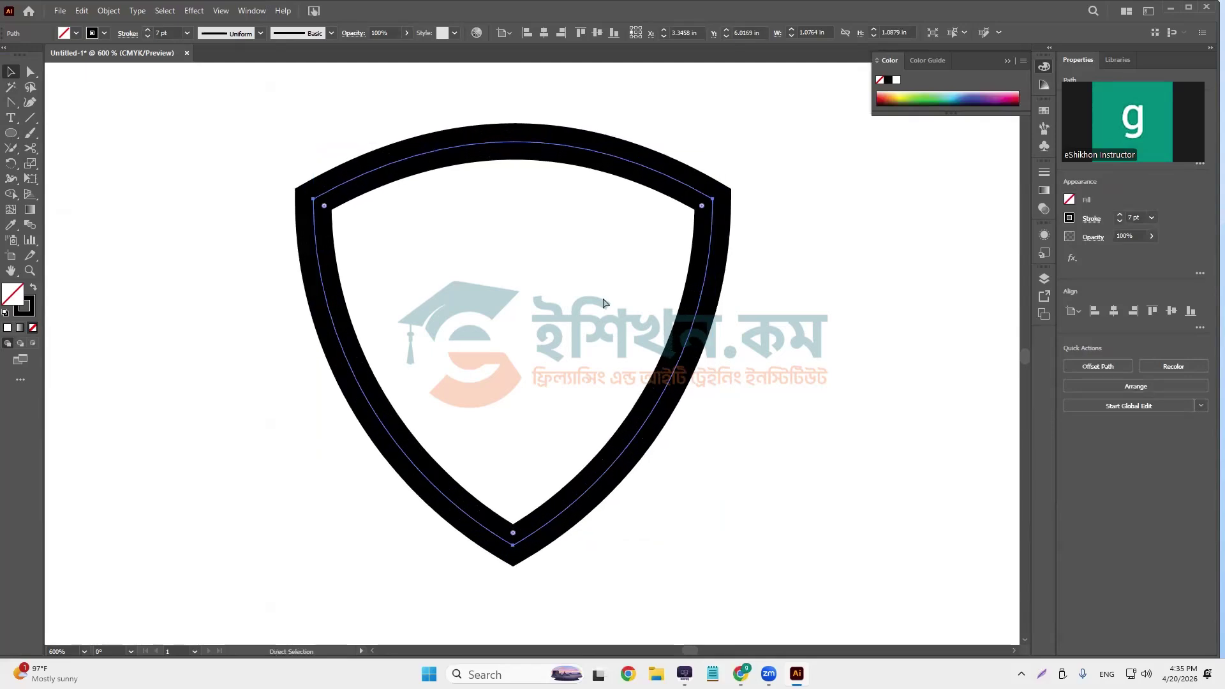
key(v)
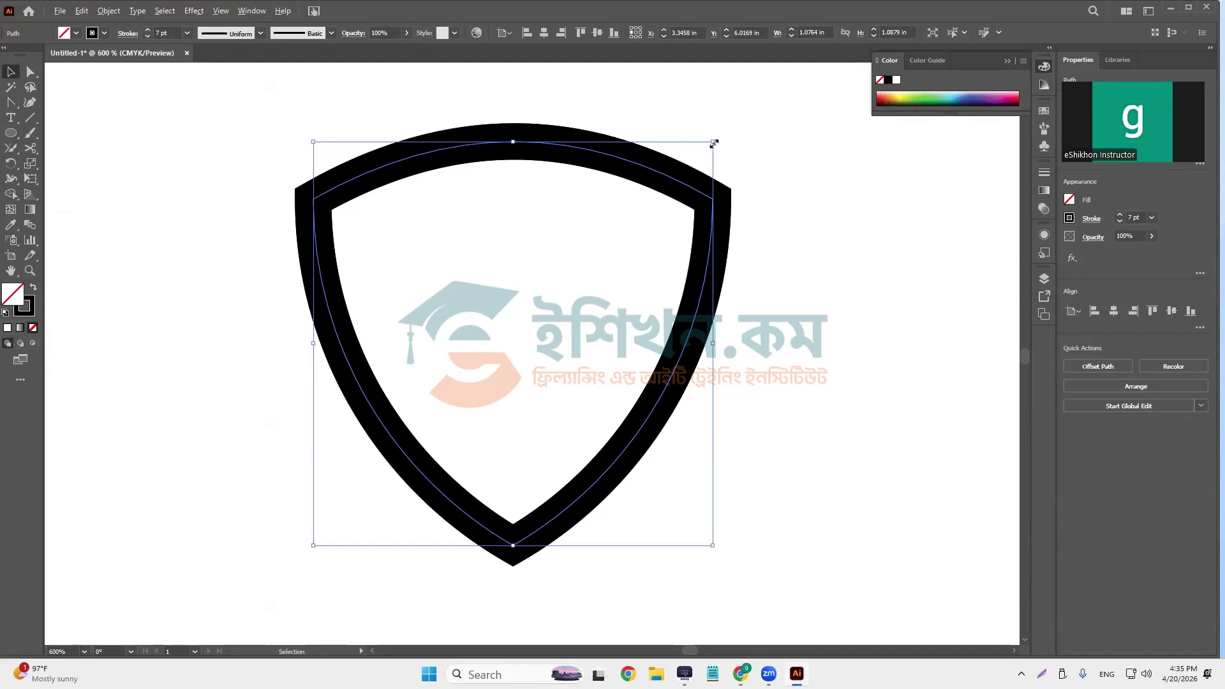
drag(714, 142, 673, 181)
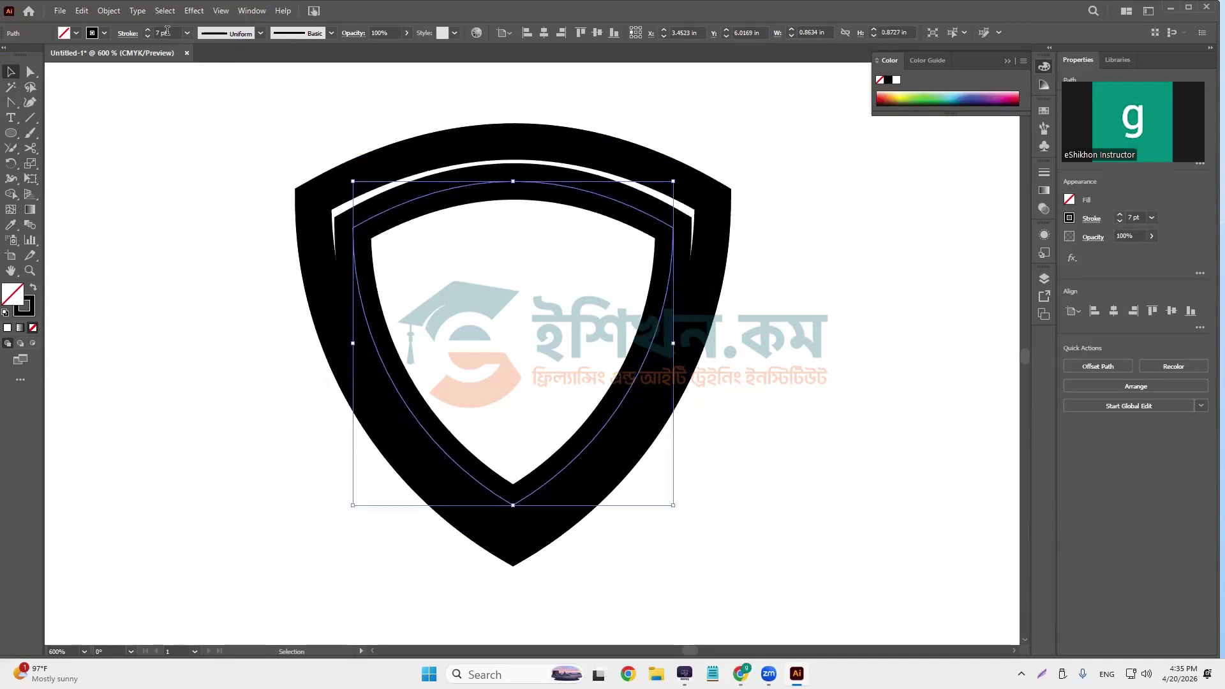
click(148, 37)
click(148, 36)
click(148, 36)
click(148, 36)
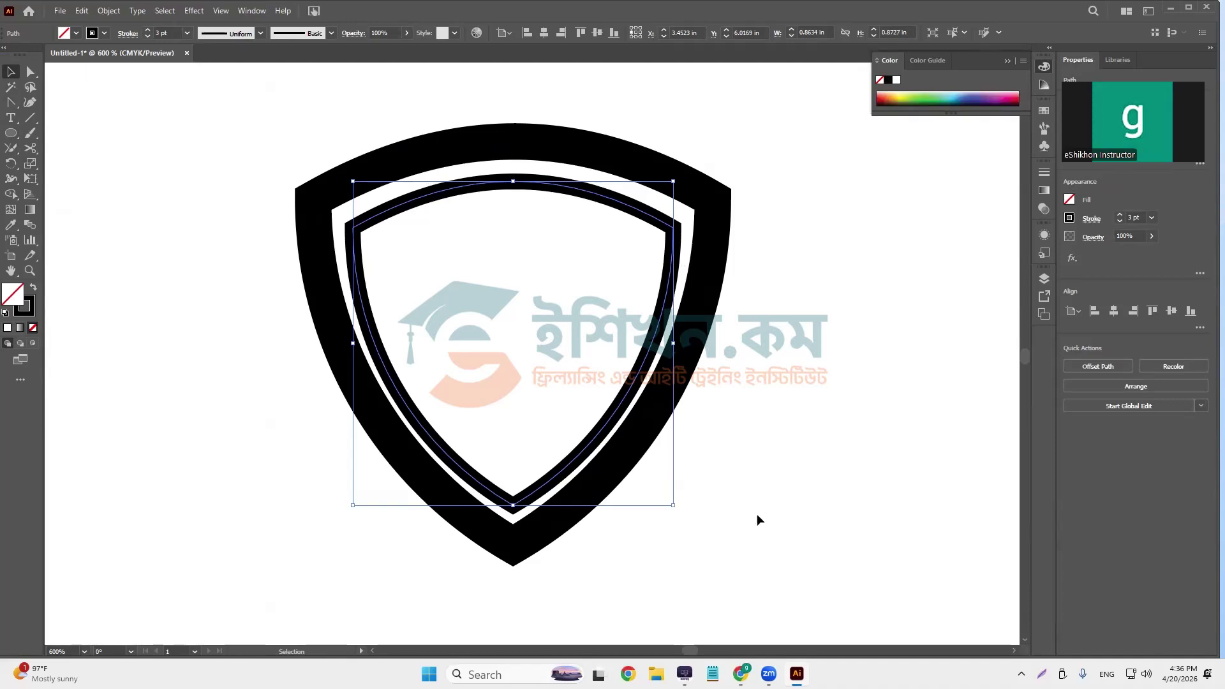
- Check the shield logo reference image in Chrome, and nudge the inner shield up about 0.014 in back in Illustrator
click(741, 674)
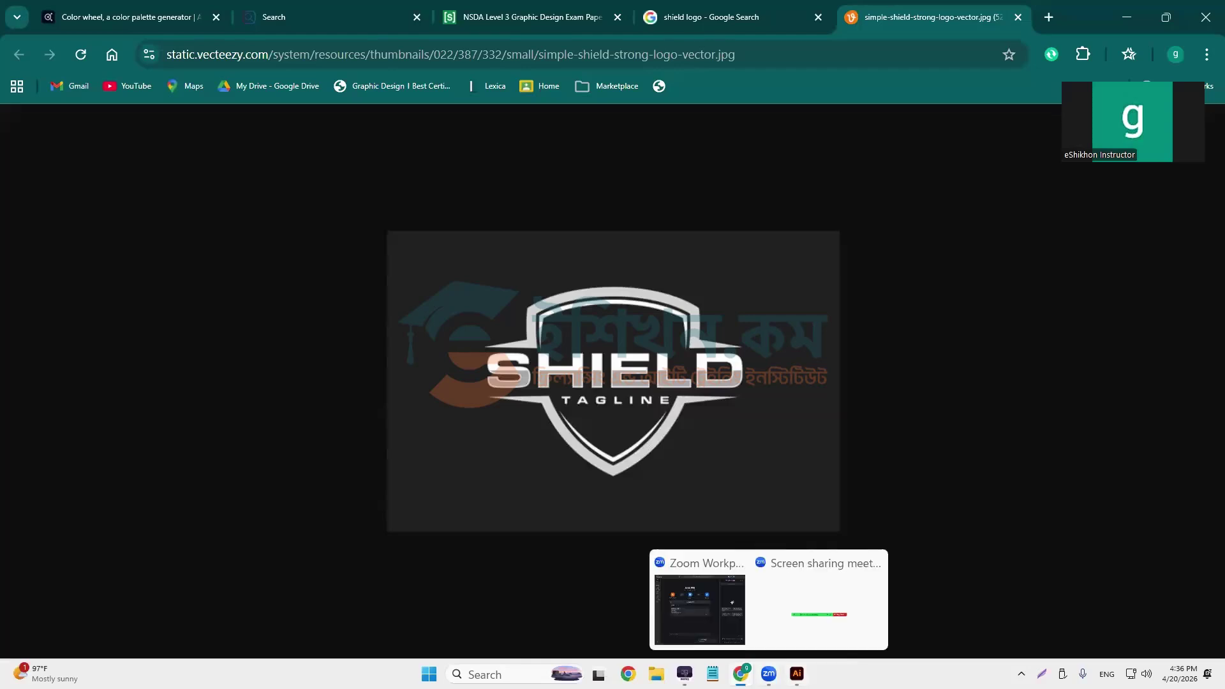
click(797, 674)
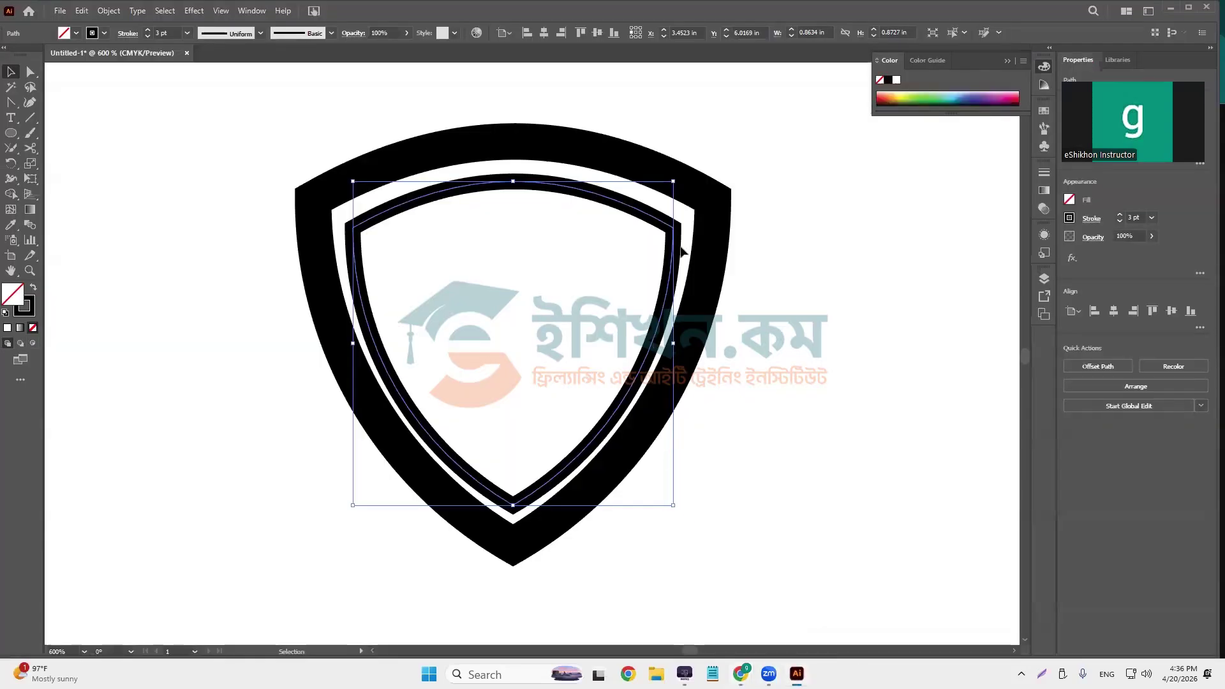
key(Up)
key(Up)
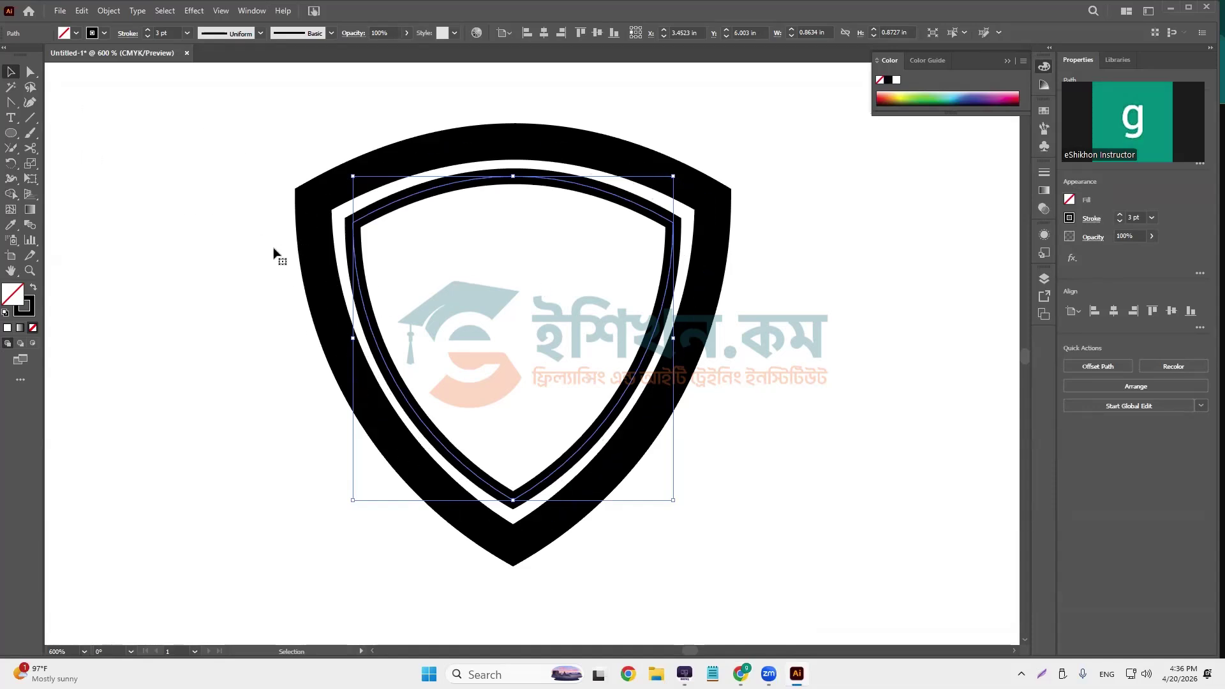
- Show the rulers and place two horizontal guides across the middle part of the shield
click(323, 251)
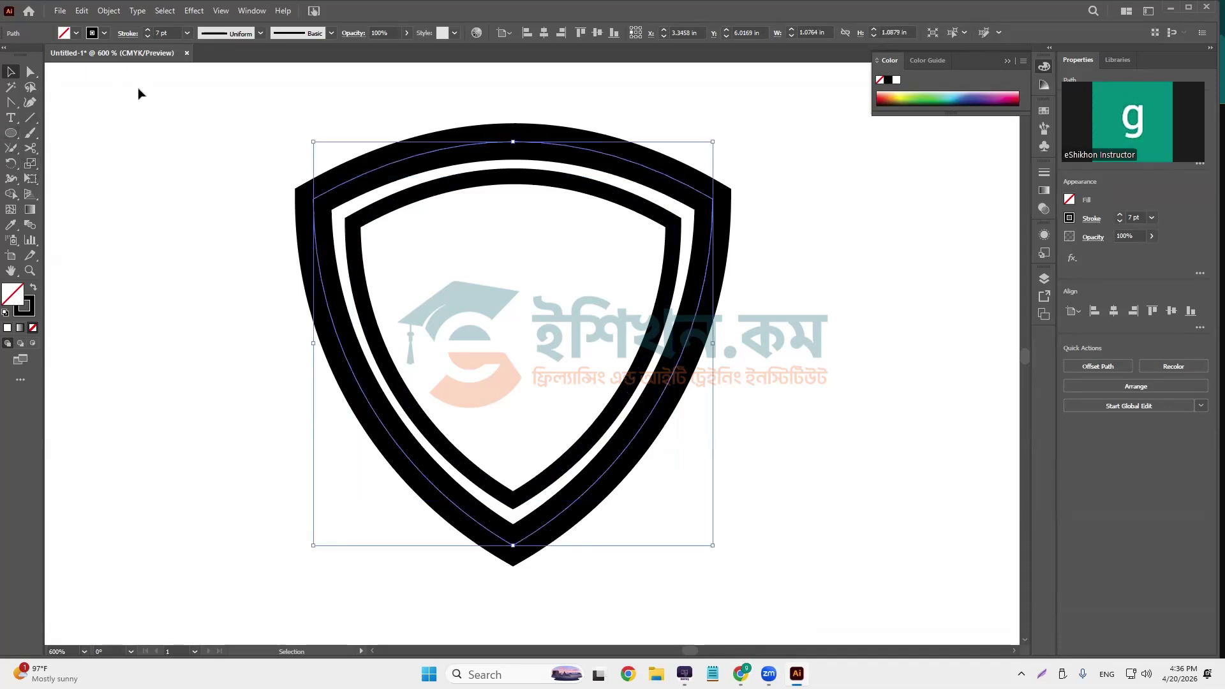
key(a)
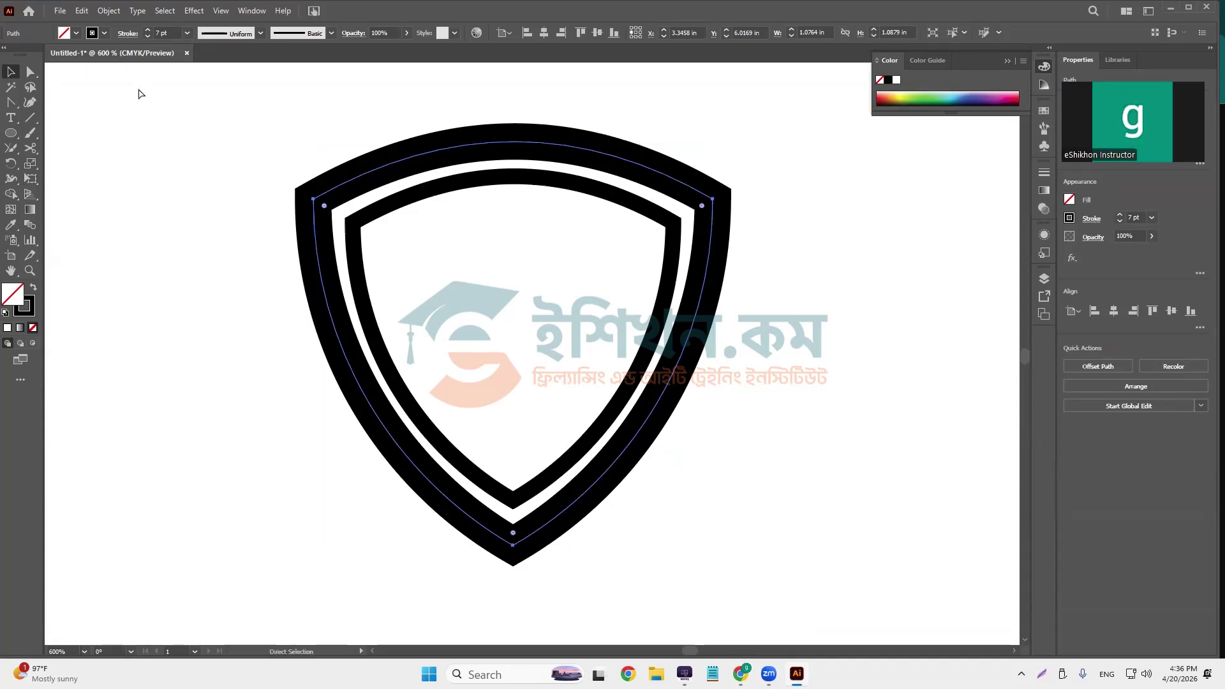
key(ctrl+r)
key(v)
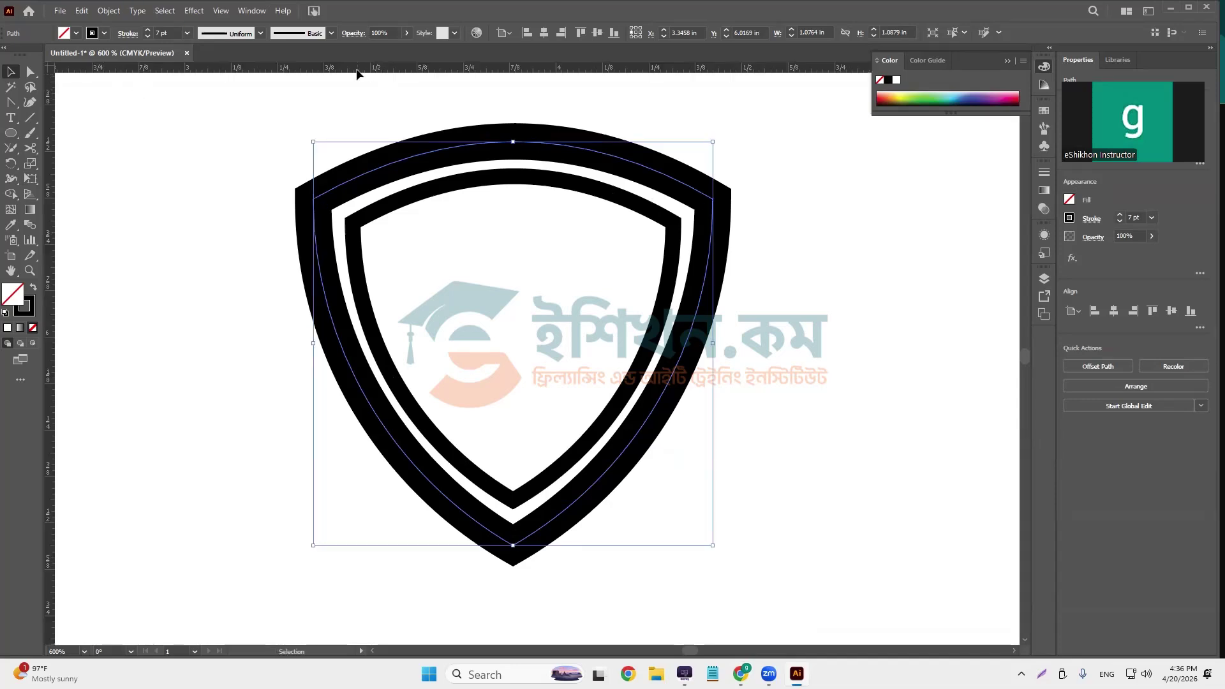
drag(358, 69, 362, 278)
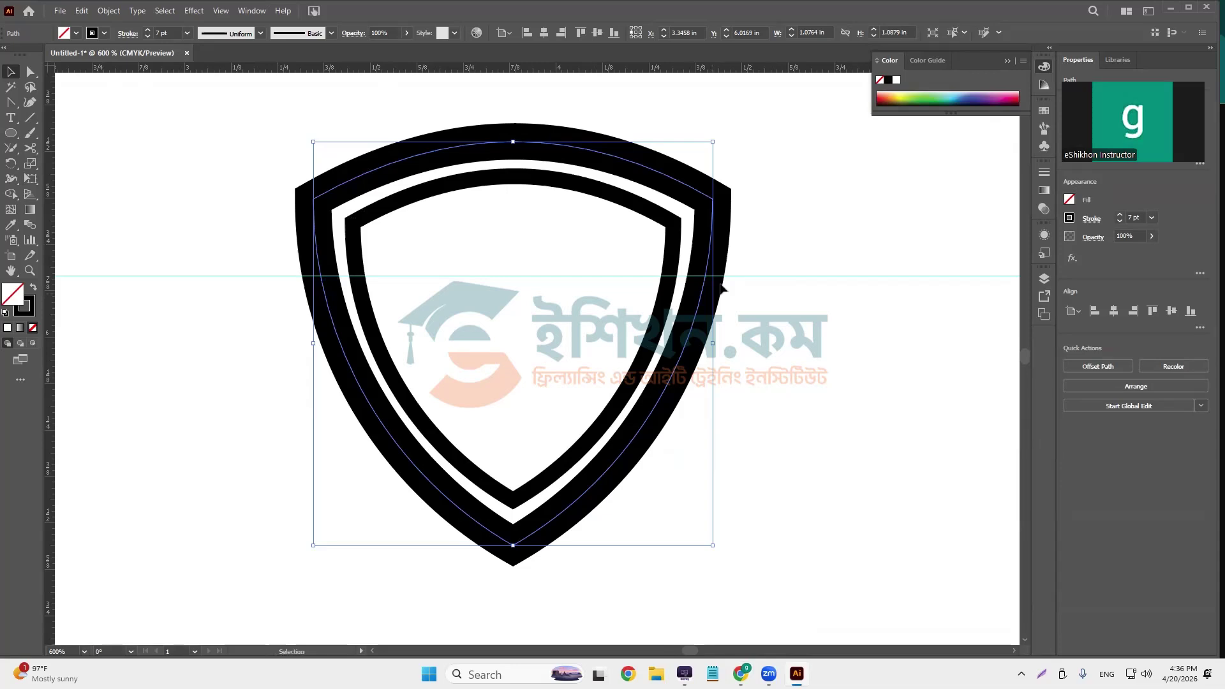
drag(634, 67, 627, 388)
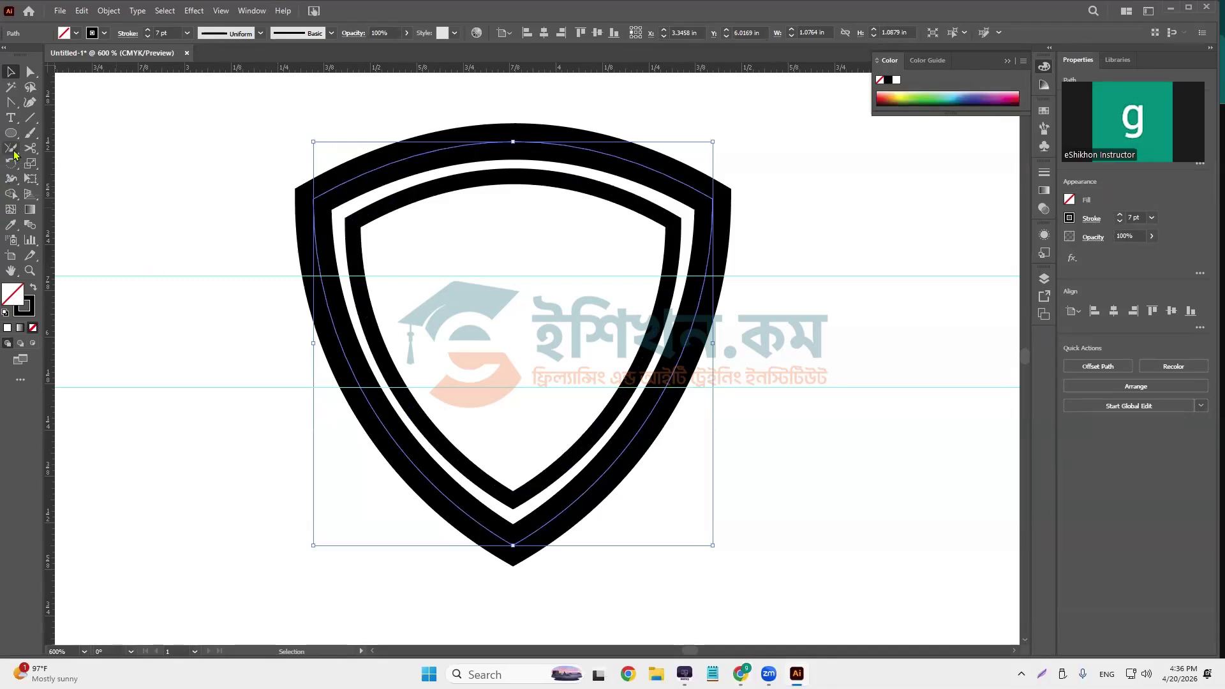
- Cut the outer shield path with the Scissors tool at its four crossings with the two horizontal guides
click(30, 149)
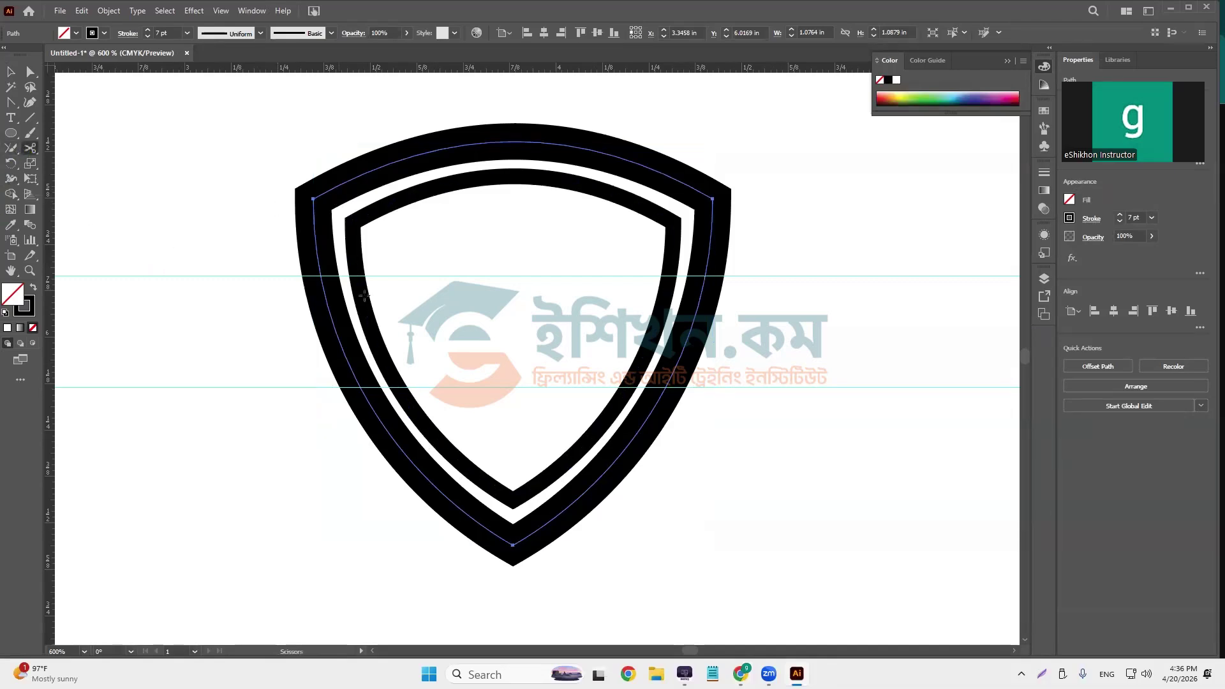
click(320, 276)
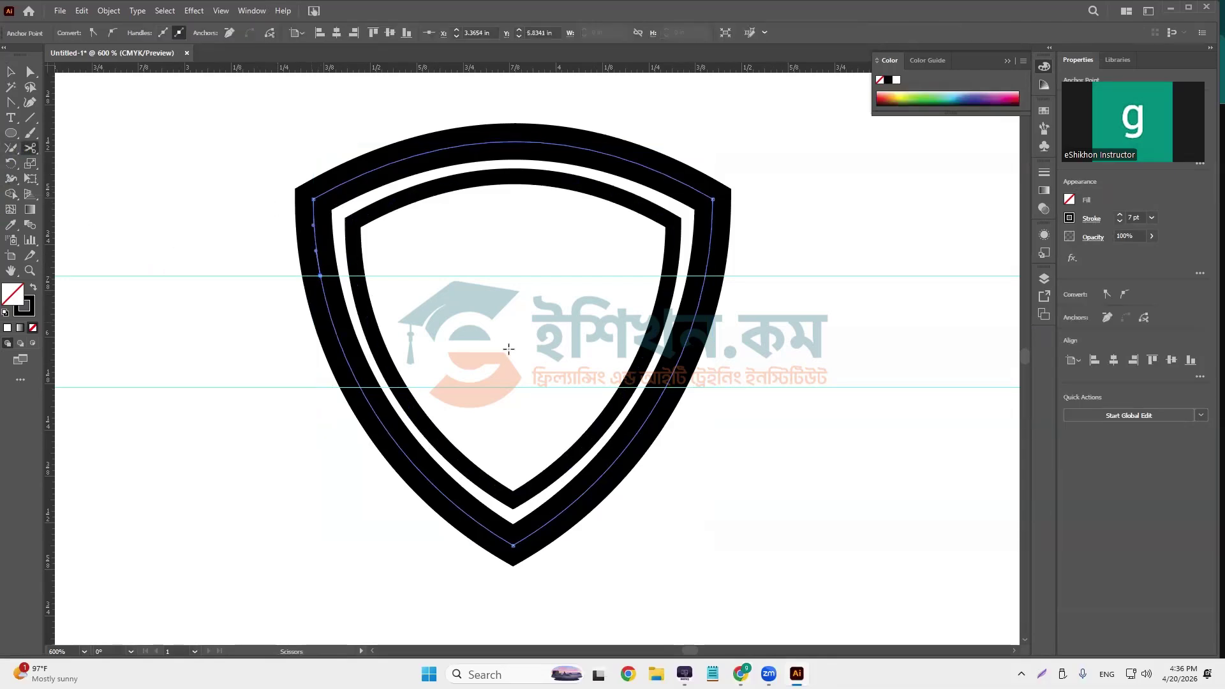
click(705, 274)
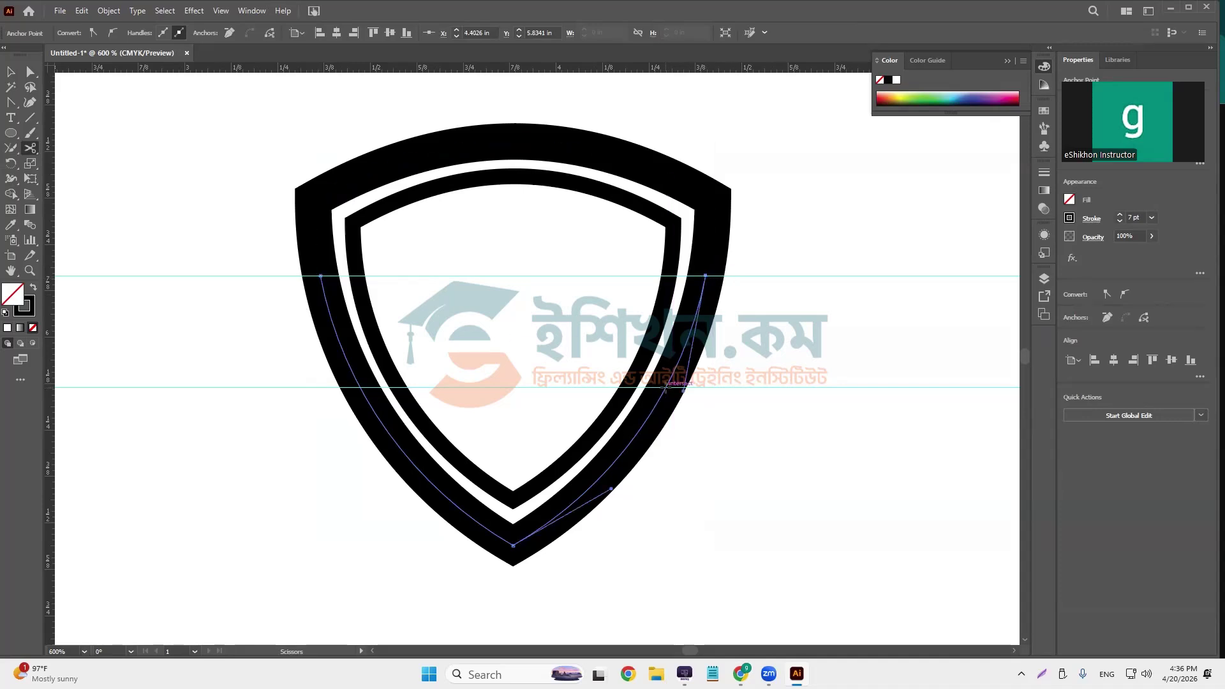
click(666, 386)
click(360, 388)
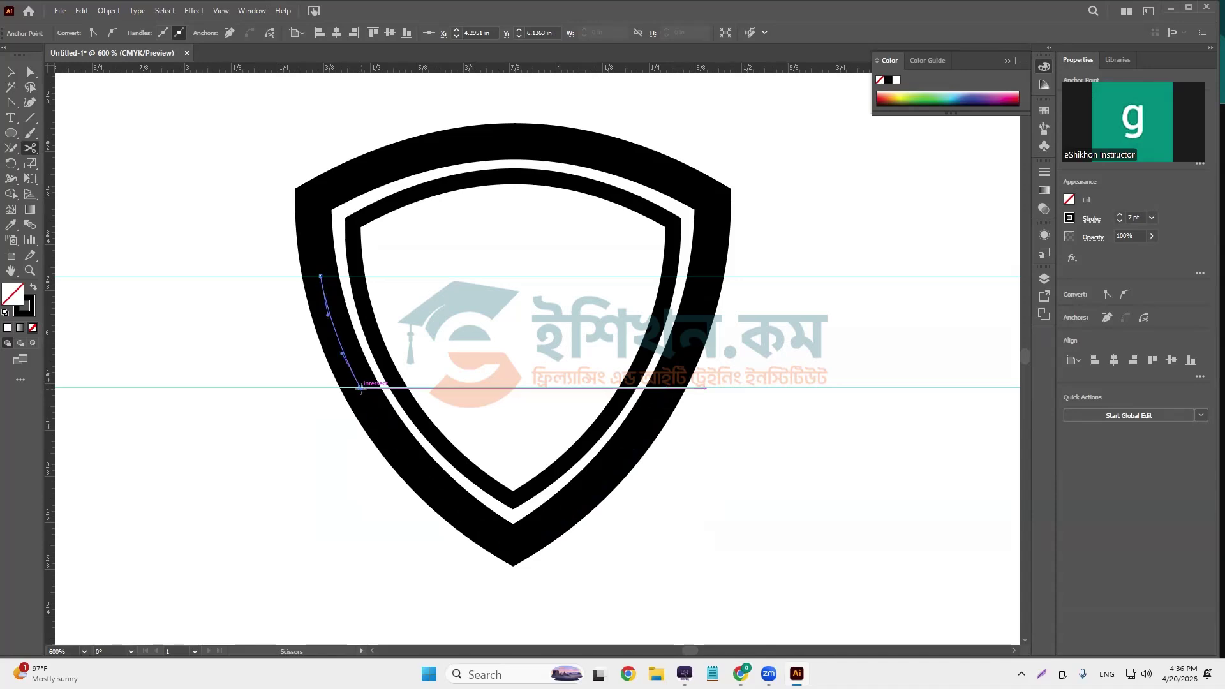
- Delete the two side segments of the outer shield that lie between the guides
key(v)
click(146, 167)
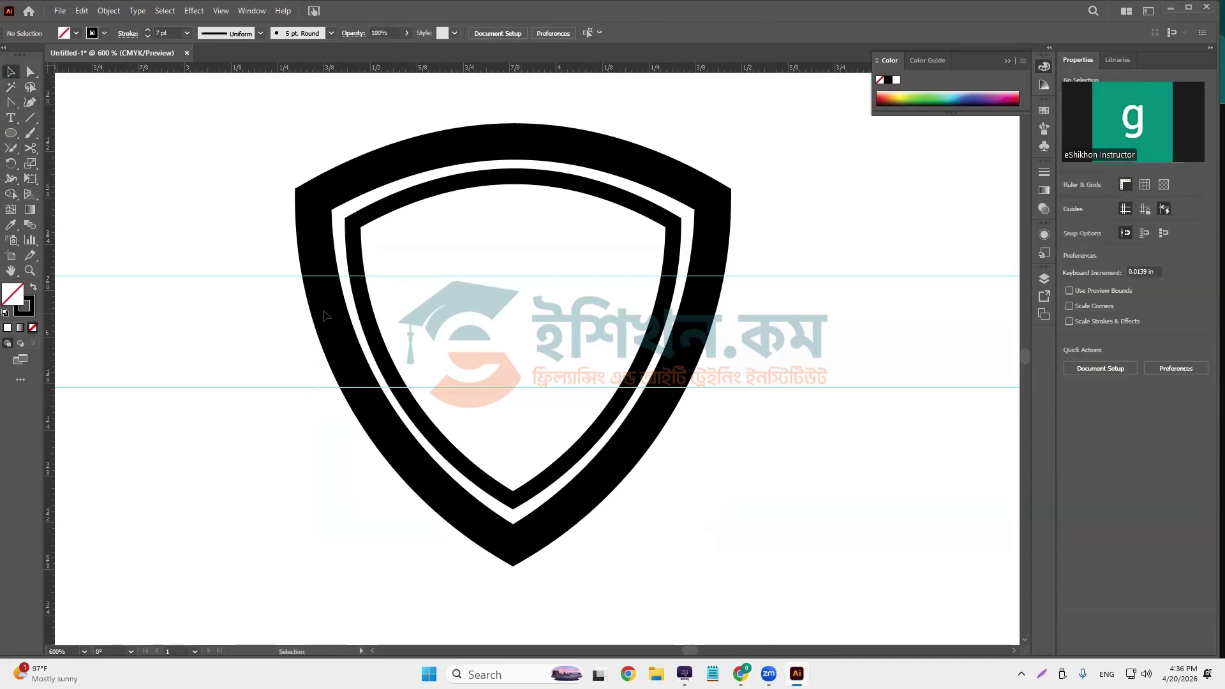
click(324, 313)
key(Delete)
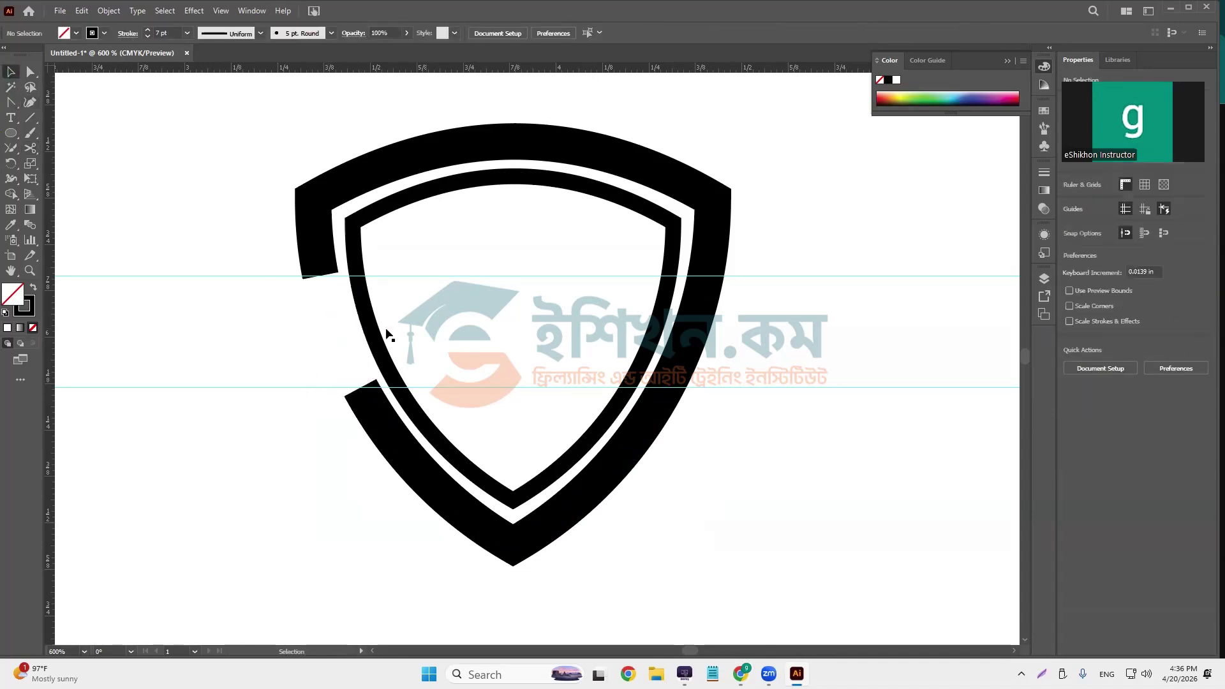
click(691, 328)
key(Delete)
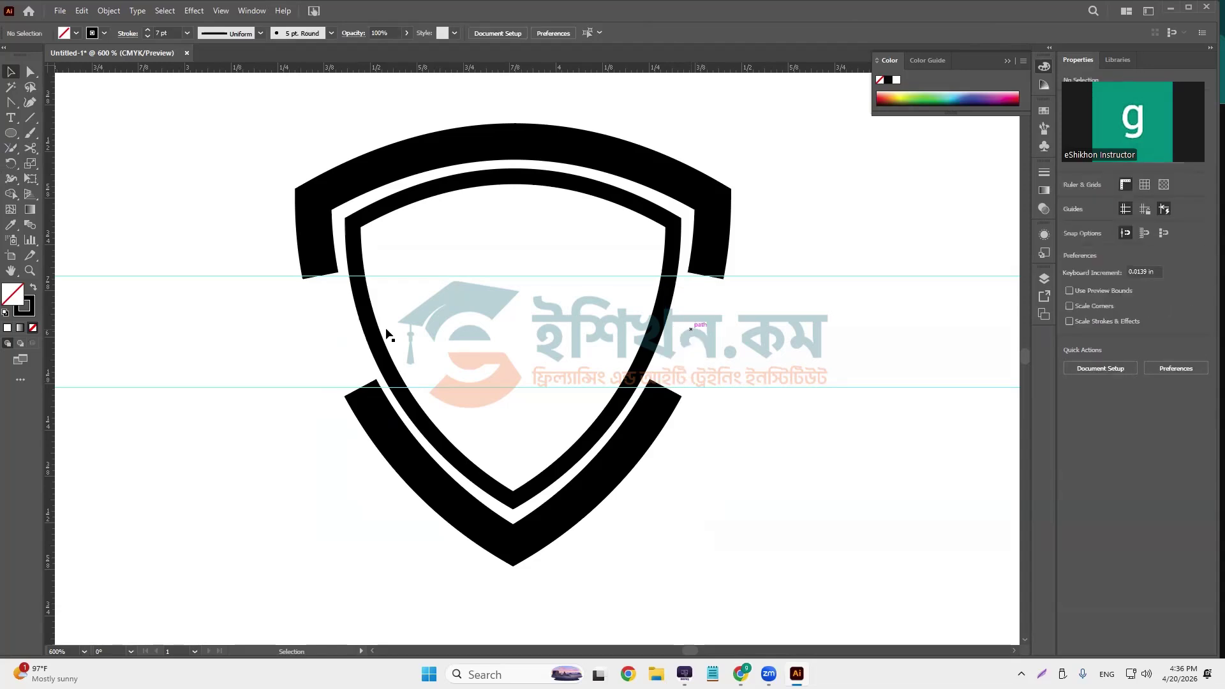
- Cut the inner shield path at its four guide crossings with the Scissors tool, checking the reference image in Chrome midway
click(388, 335)
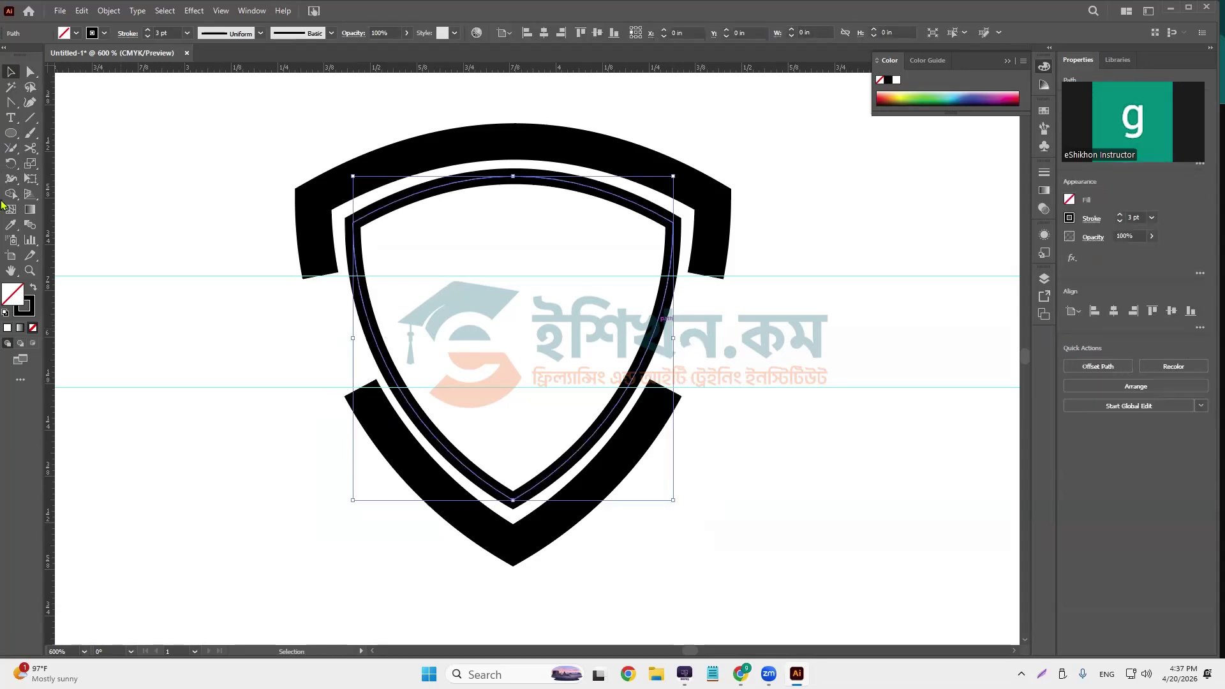
click(30, 149)
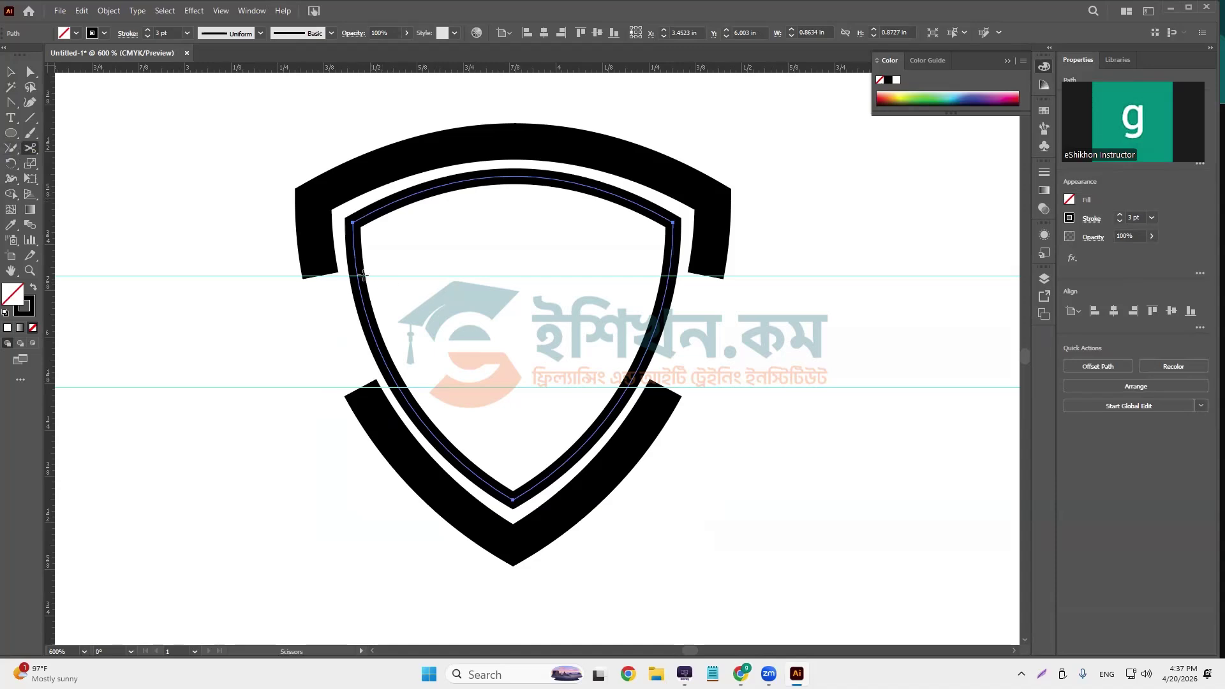
click(358, 275)
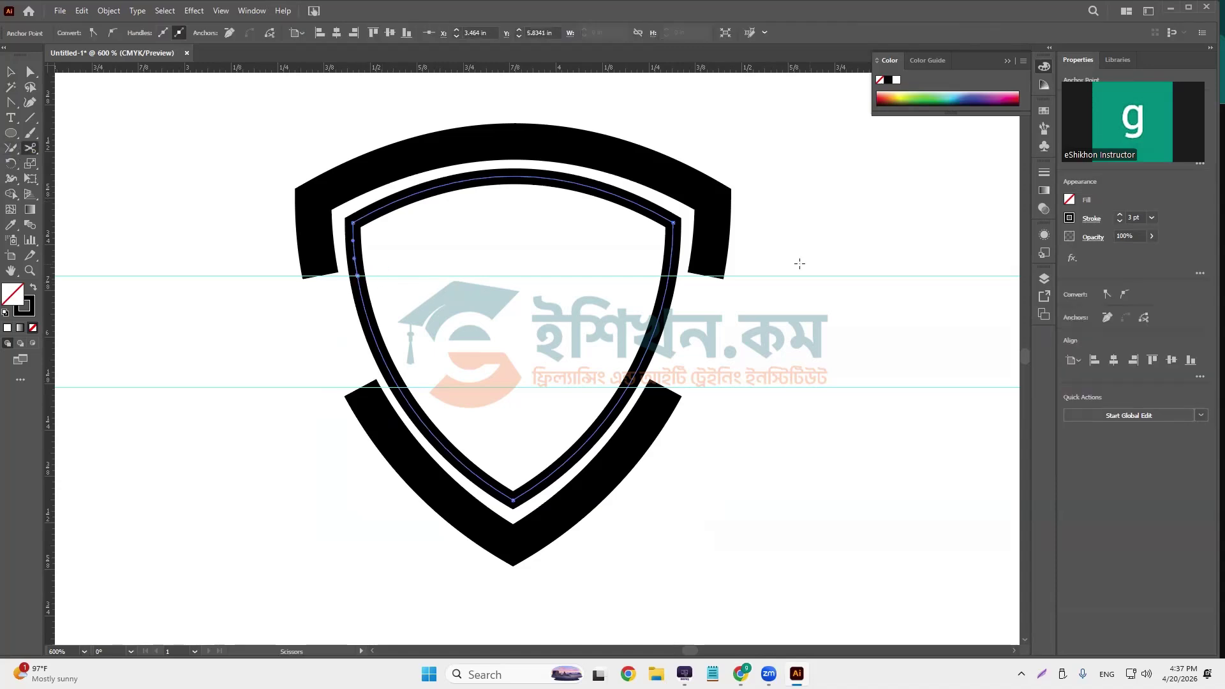
click(668, 276)
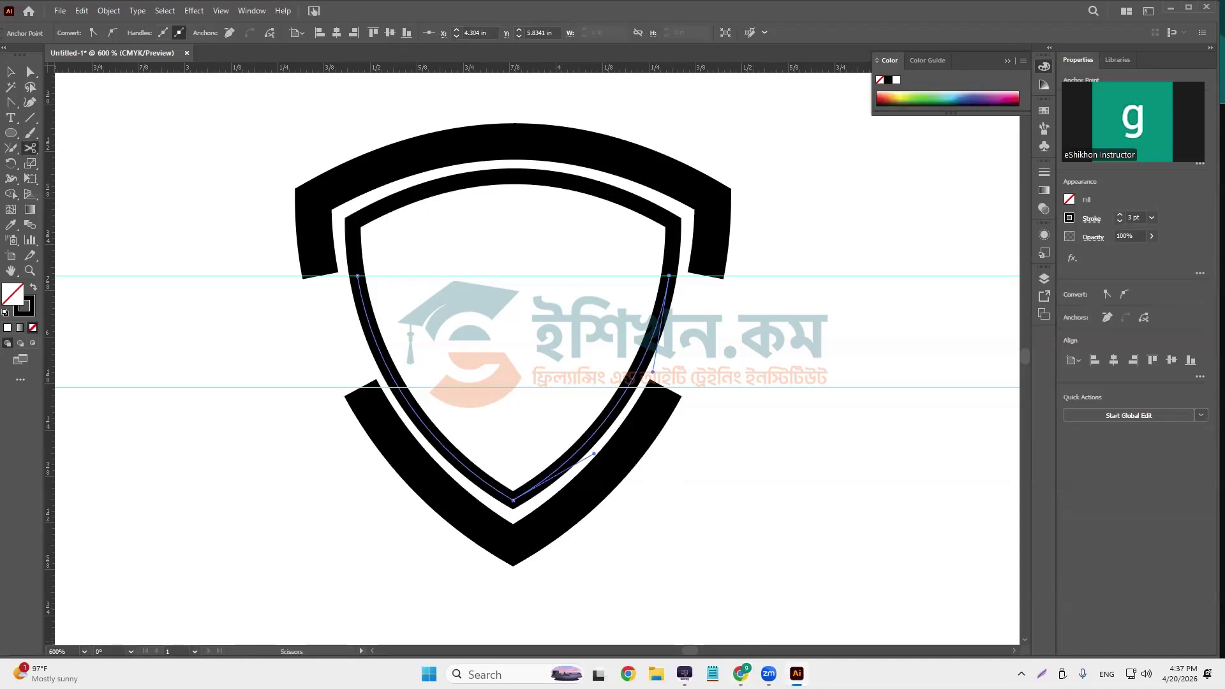
mouse_move(740, 674)
click(741, 614)
click(740, 673)
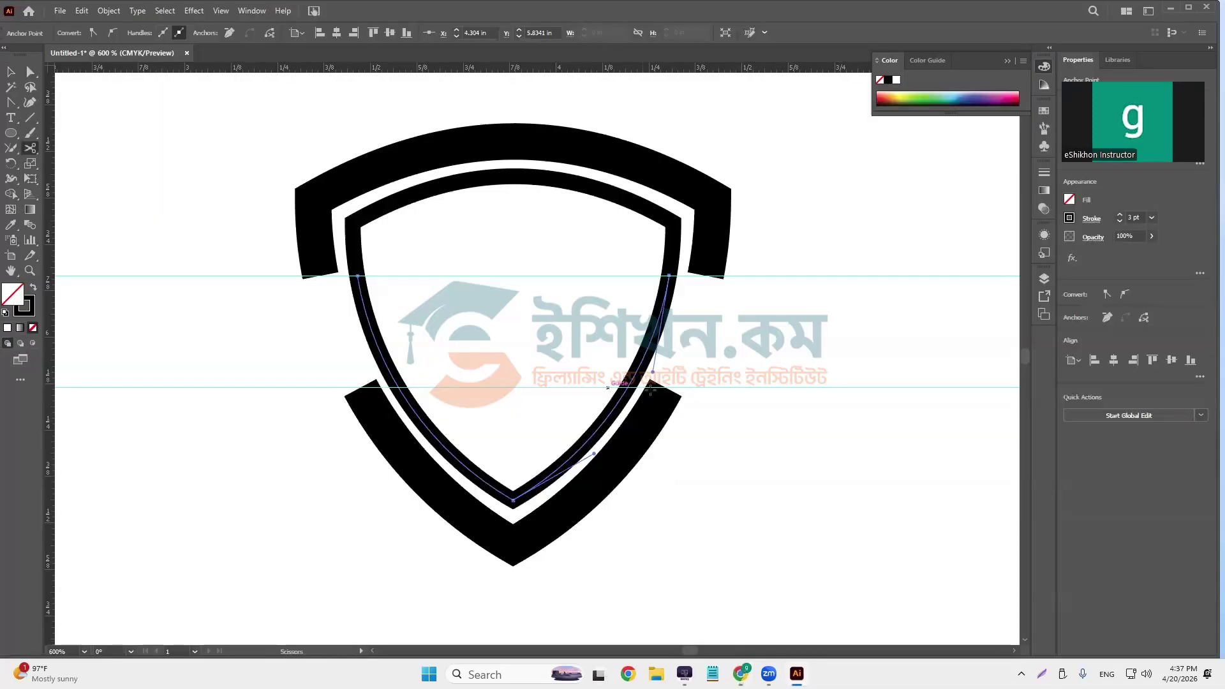
click(628, 388)
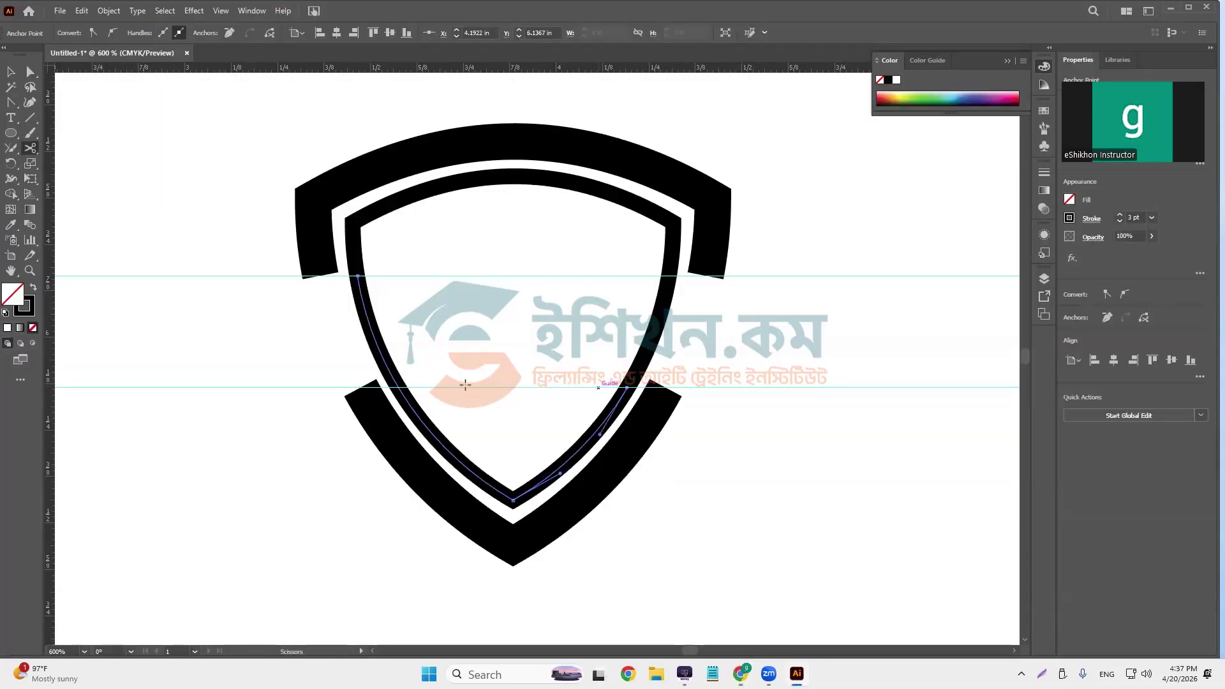
click(399, 386)
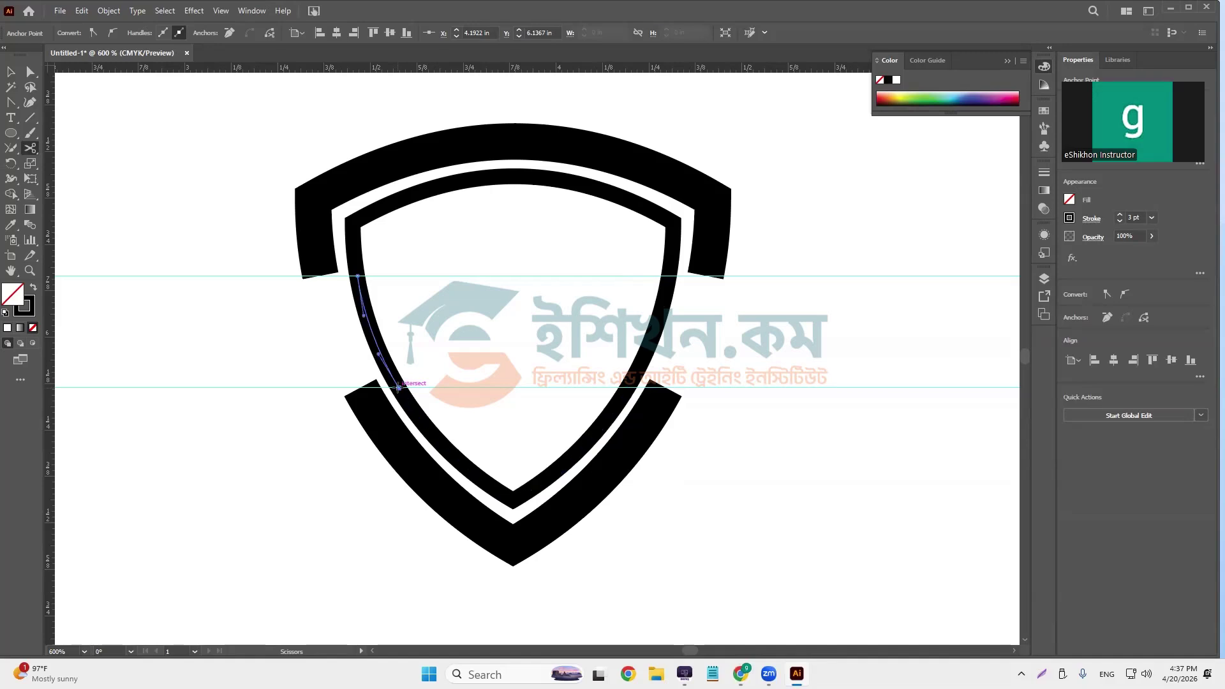
- Delete both side segments of the inner shield between the guides
click(11, 72)
drag(326, 325, 645, 328)
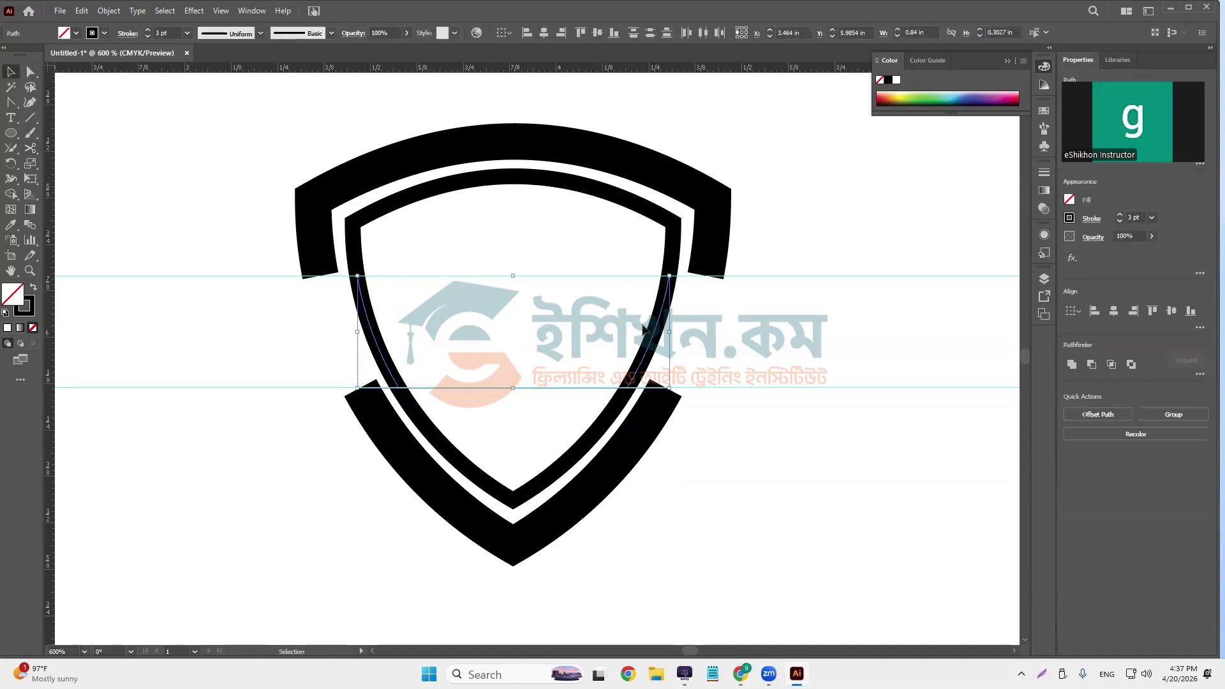
key(Delete)
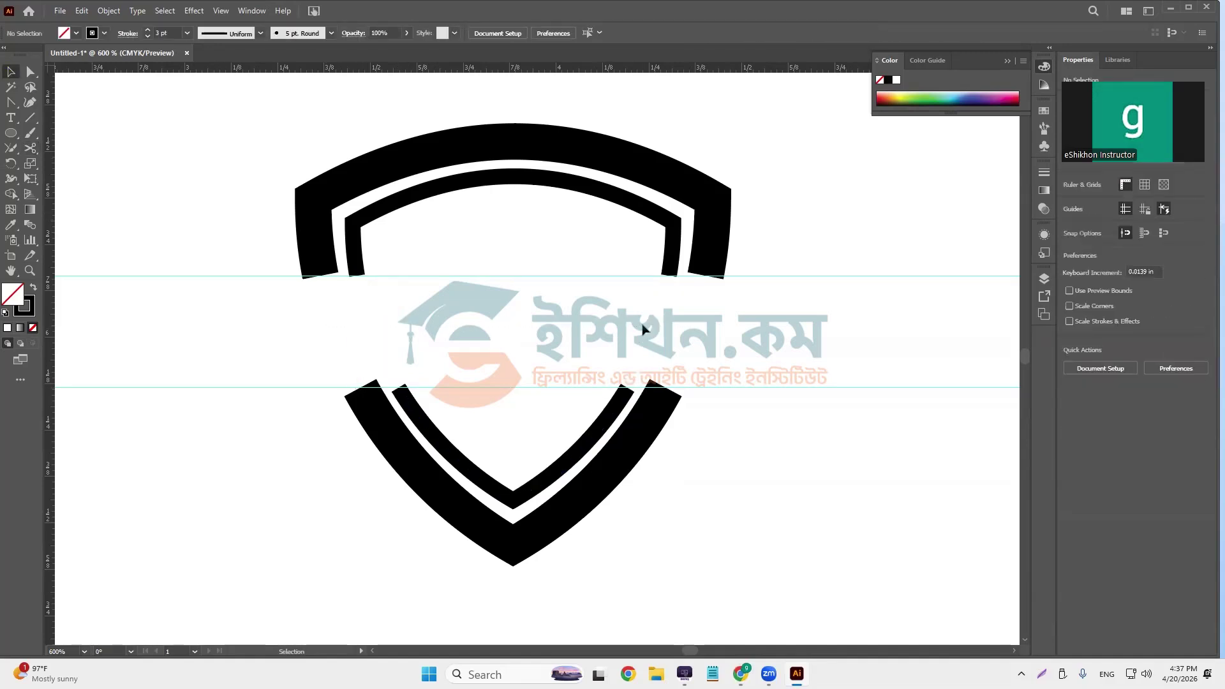
- Give the upper piece of the inner shield the stroke width profile that tapers at both ends
click(565, 185)
click(1092, 219)
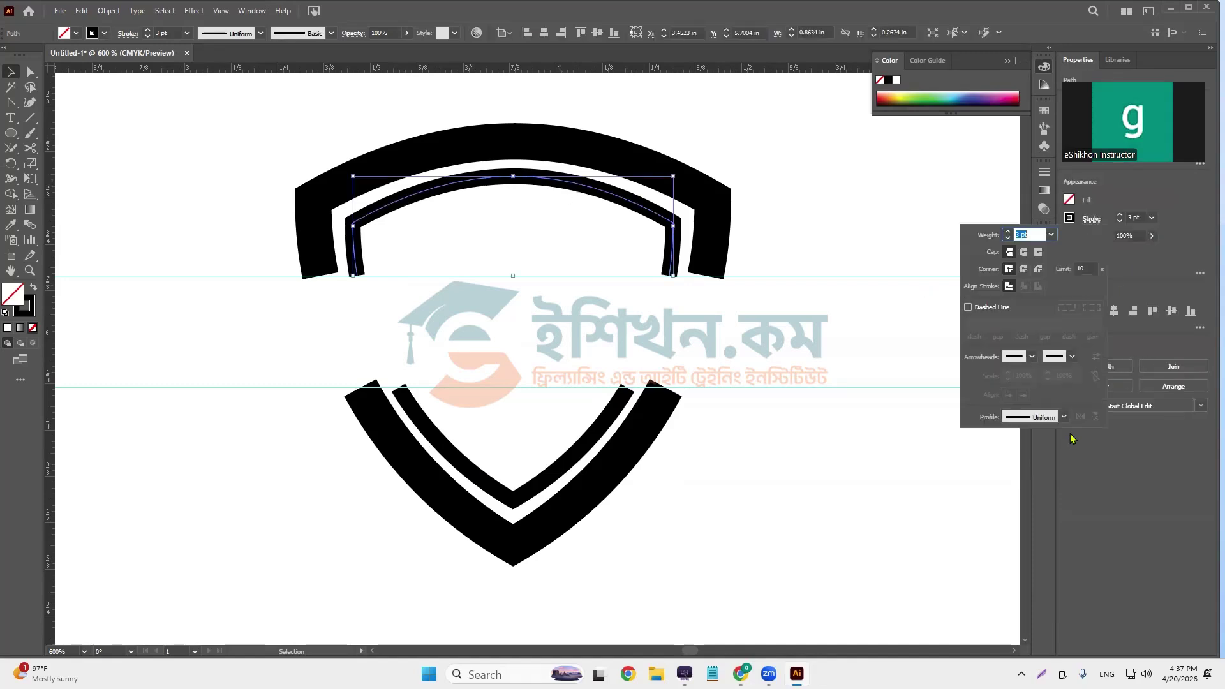
click(1064, 416)
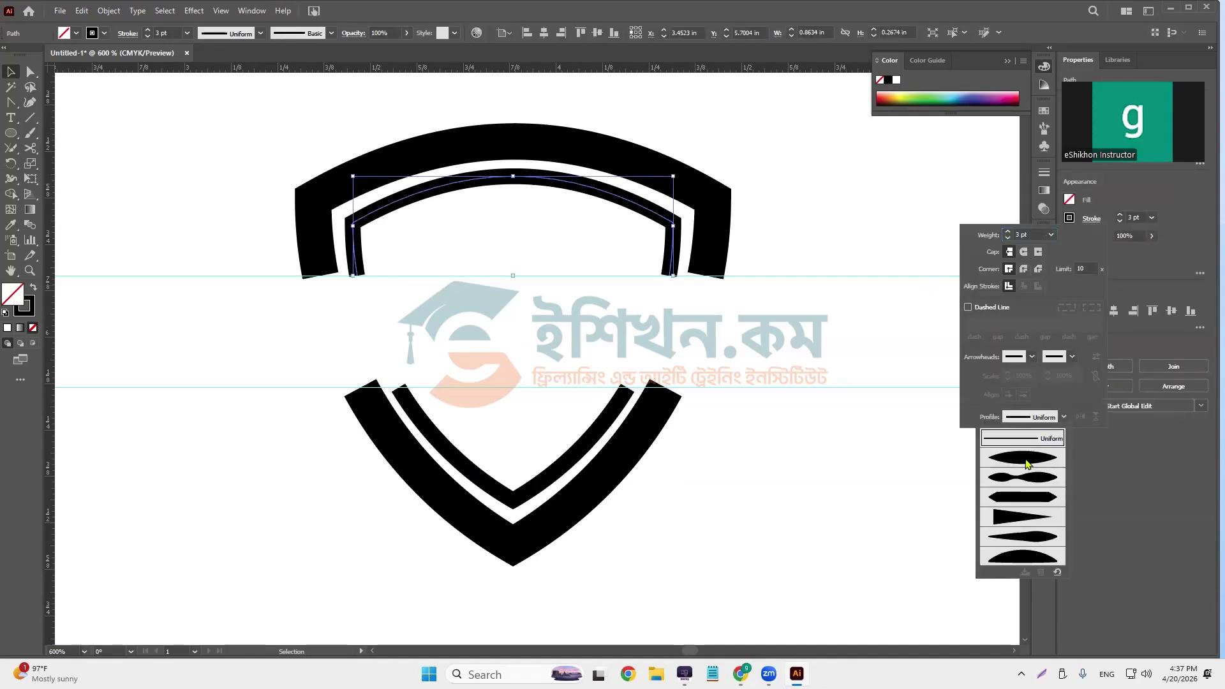
click(1027, 461)
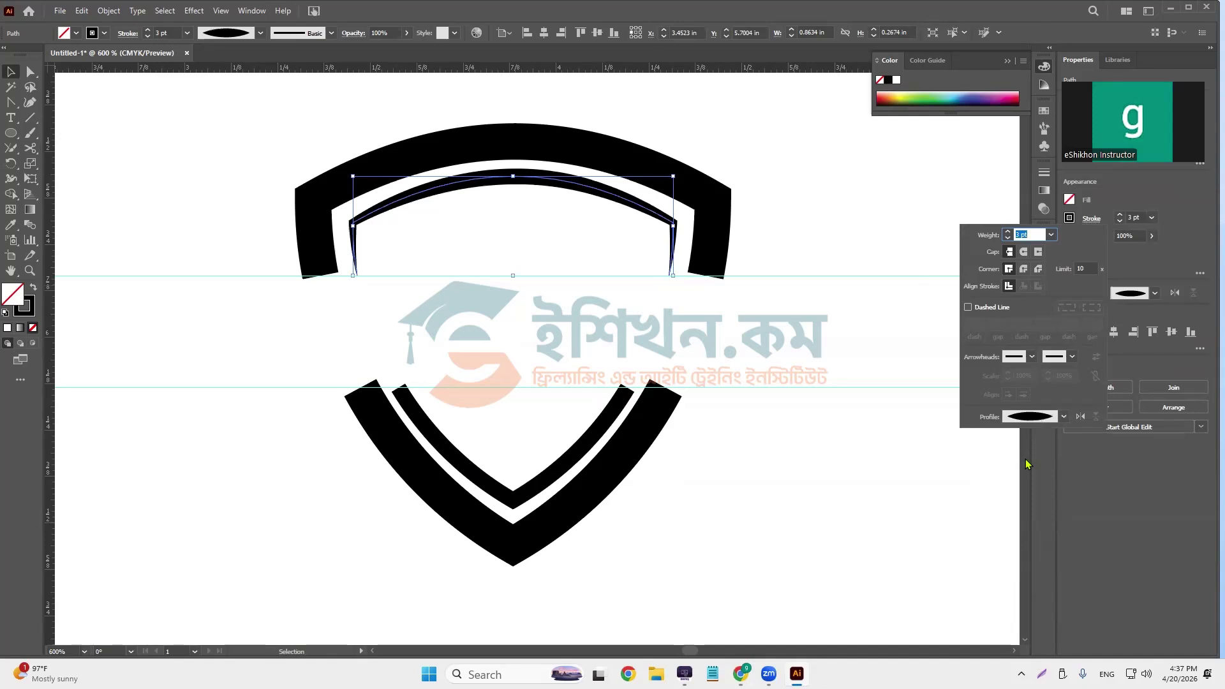
- Apply the same both-ends-tapered width profile to the lower V-shaped piece of the inner shield, and deselect it
click(566, 464)
click(565, 464)
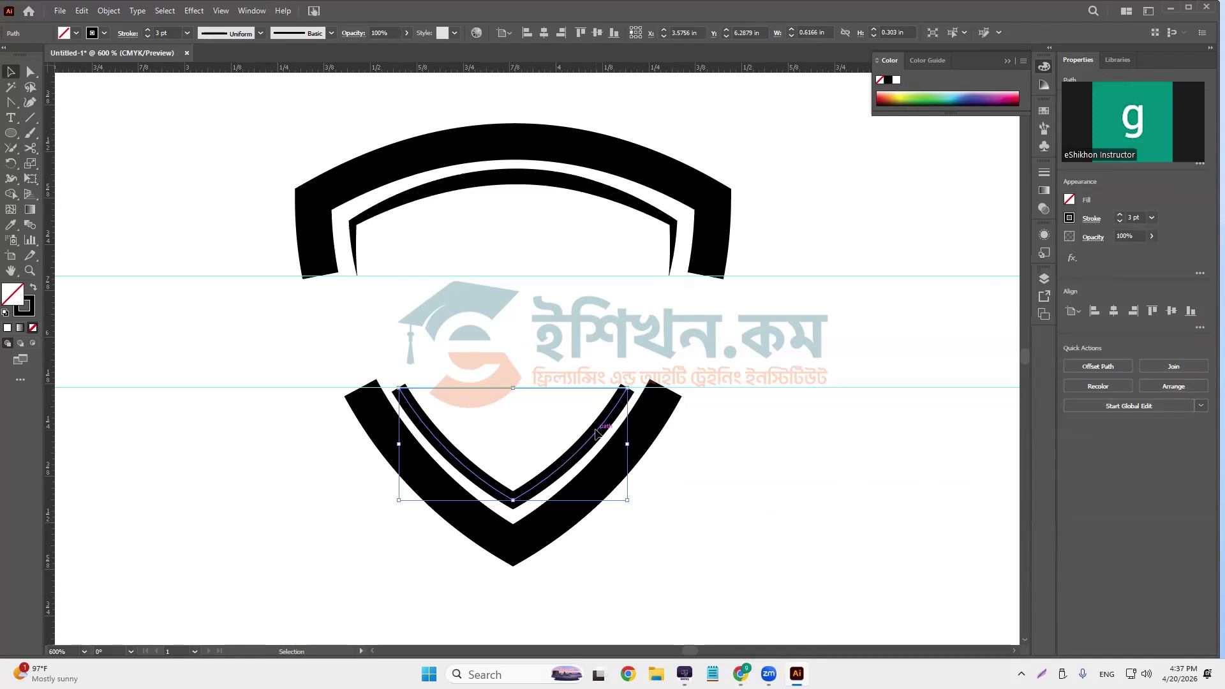
click(127, 35)
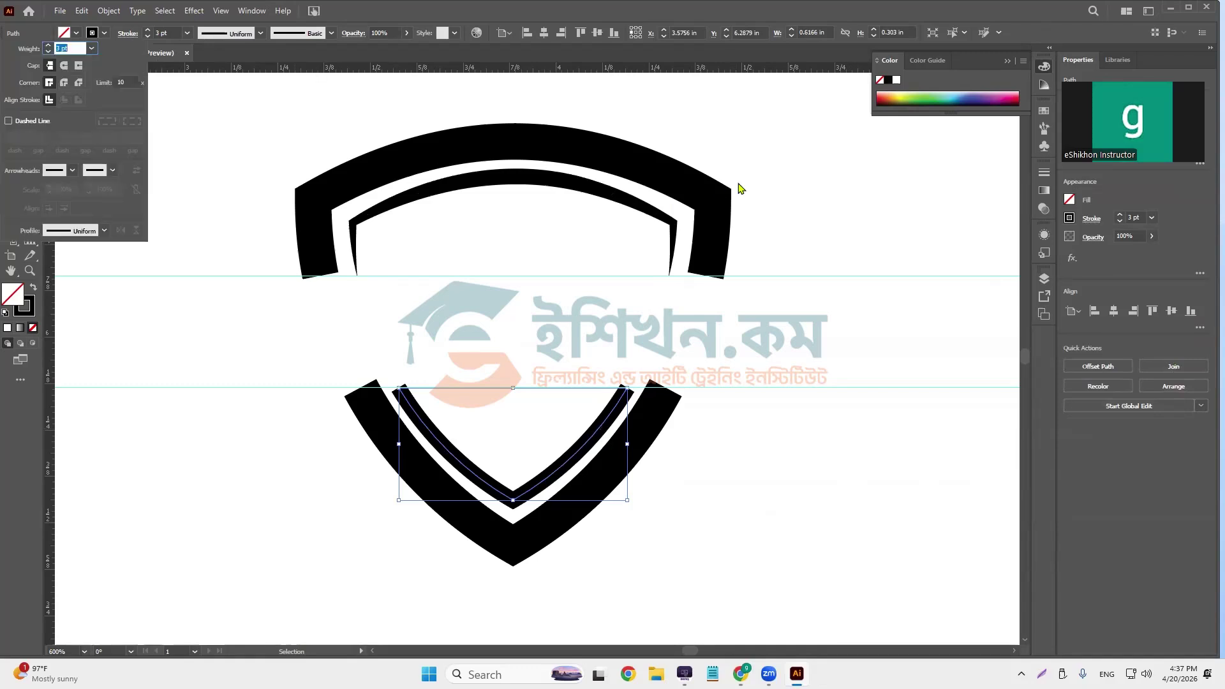
click(104, 230)
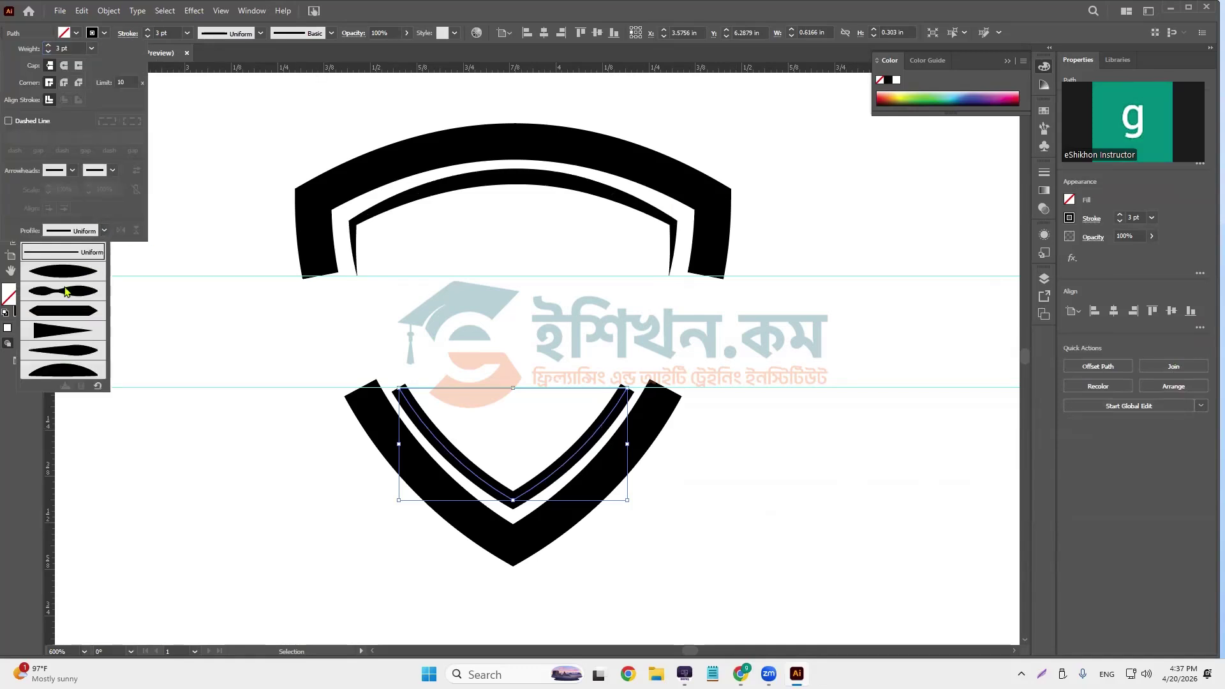
click(64, 272)
click(199, 423)
click(199, 423)
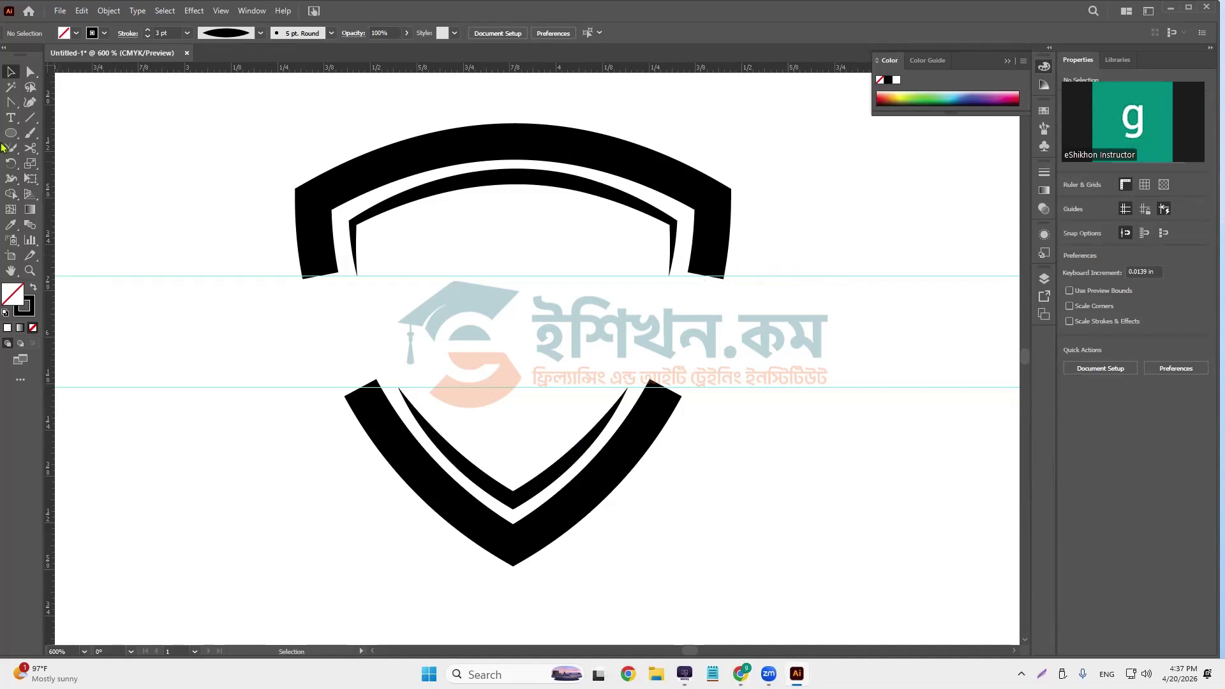
- Draw a horizontal line about 0.22 in long outward from the right end of the upper outer shield piece
click(31, 121)
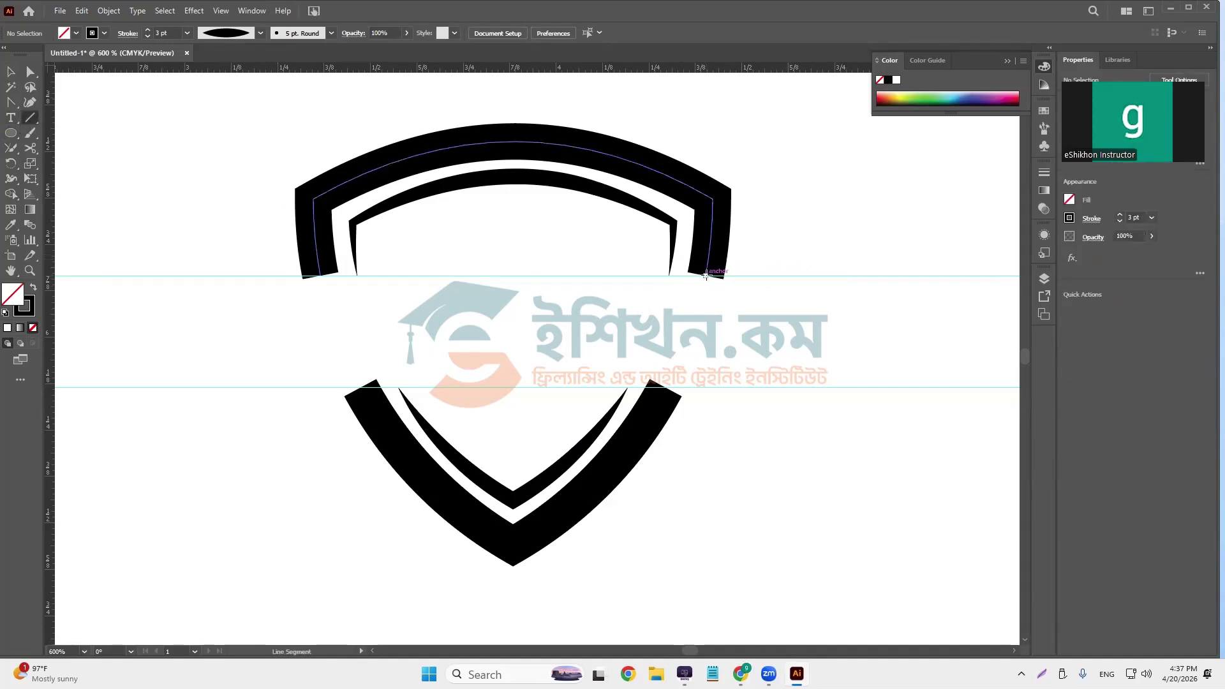
drag(705, 276, 788, 275)
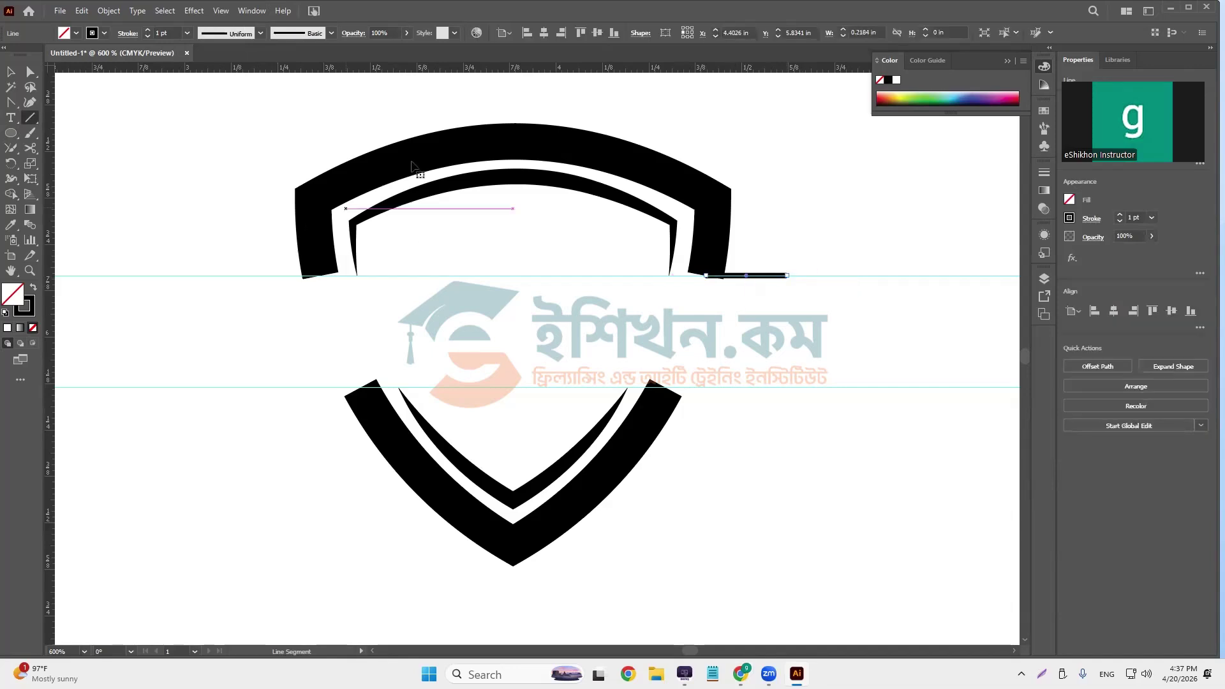
click(9, 74)
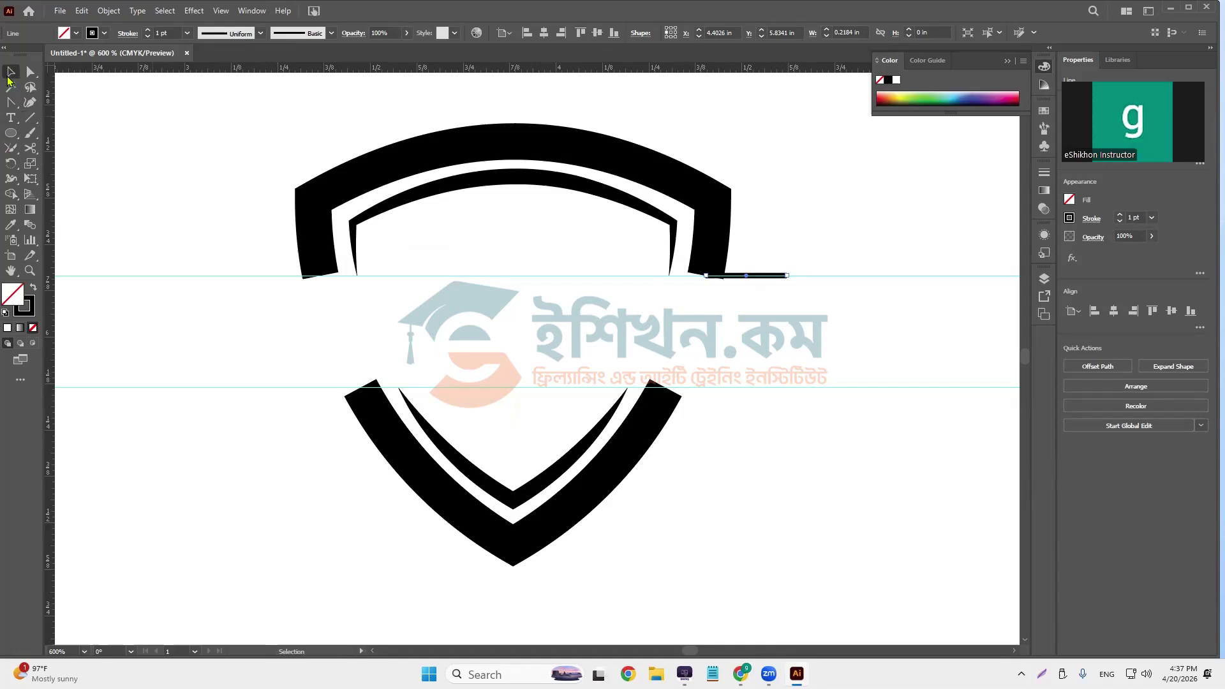
- Set the short line's stroke weight to 7 pt to match the outer shield outline
click(555, 146)
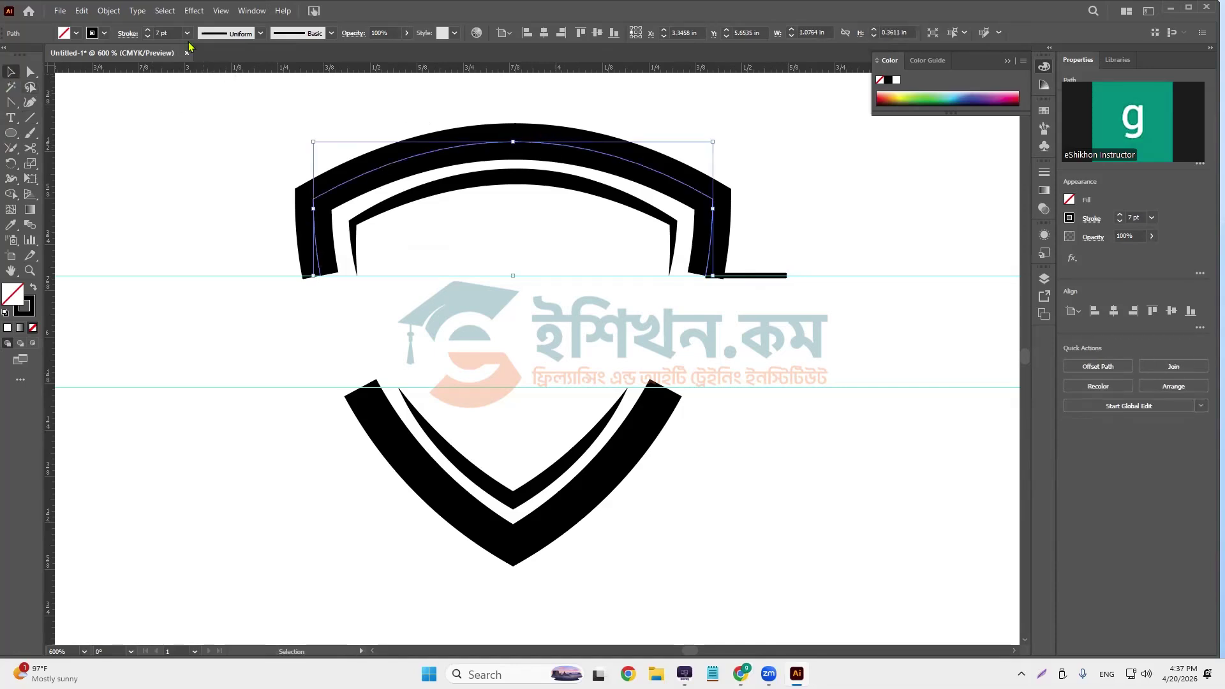
click(782, 277)
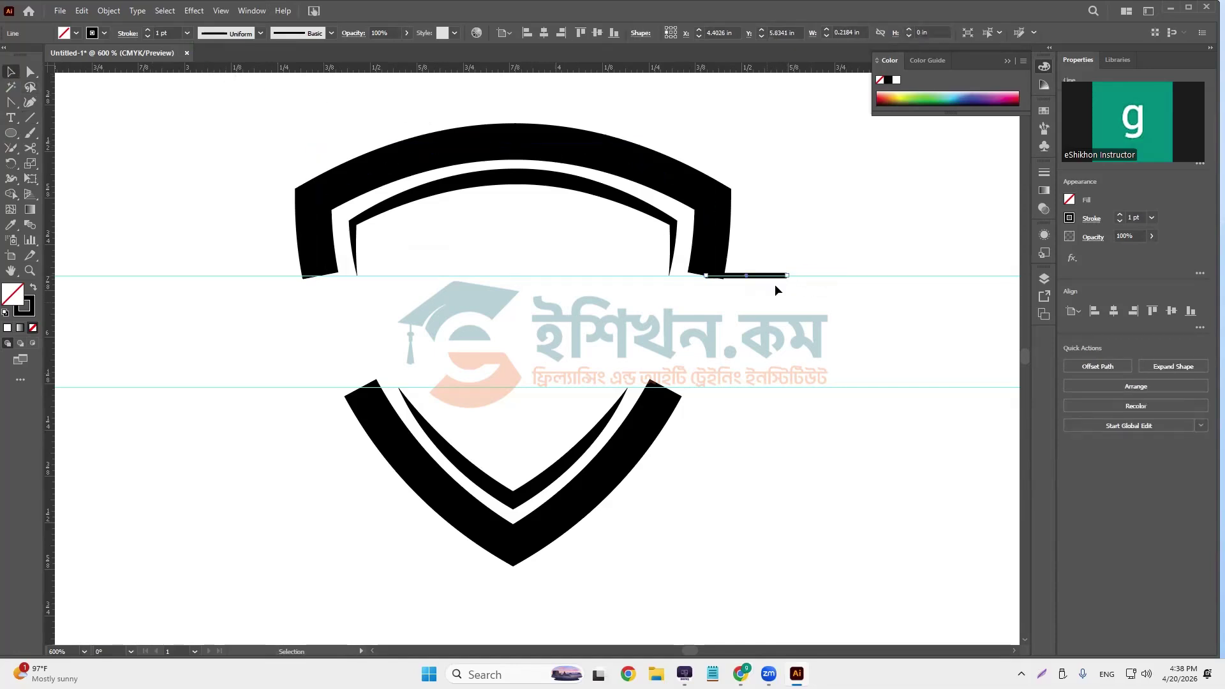
click(148, 30)
click(148, 30)
click(148, 30)
click(149, 30)
click(148, 30)
click(148, 31)
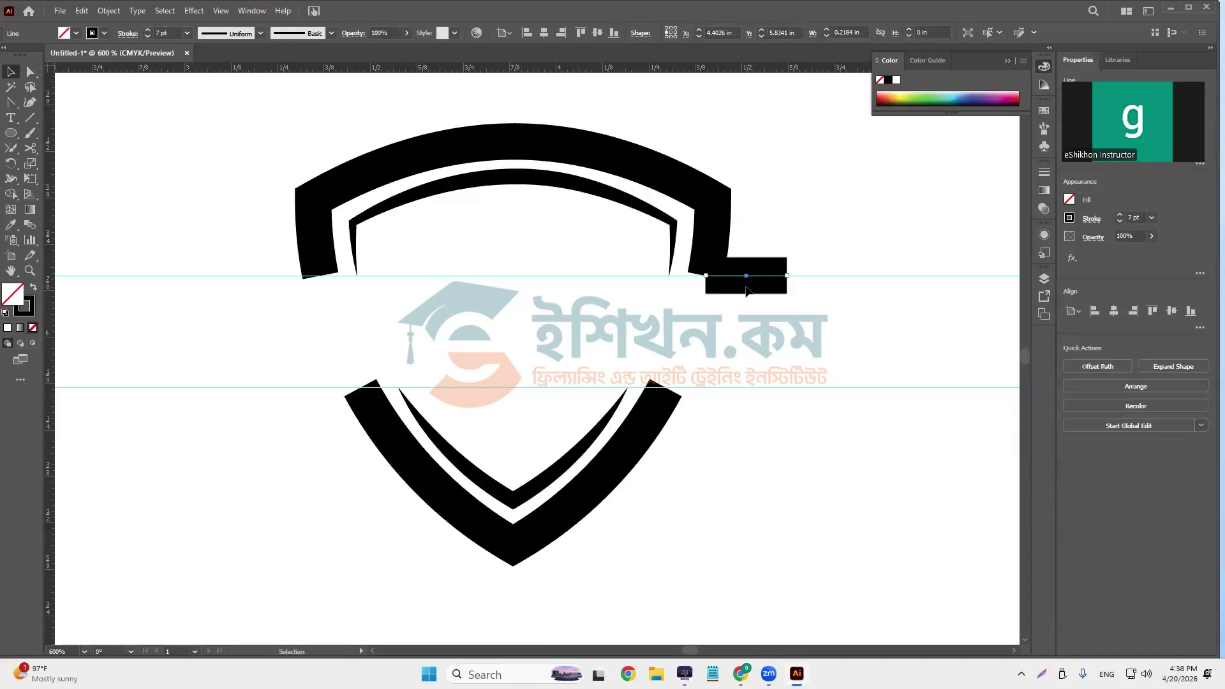
- Duplicate the 7 pt line horizontally to the left end of the upper outer shield piece
drag(386, 280, 319, 267)
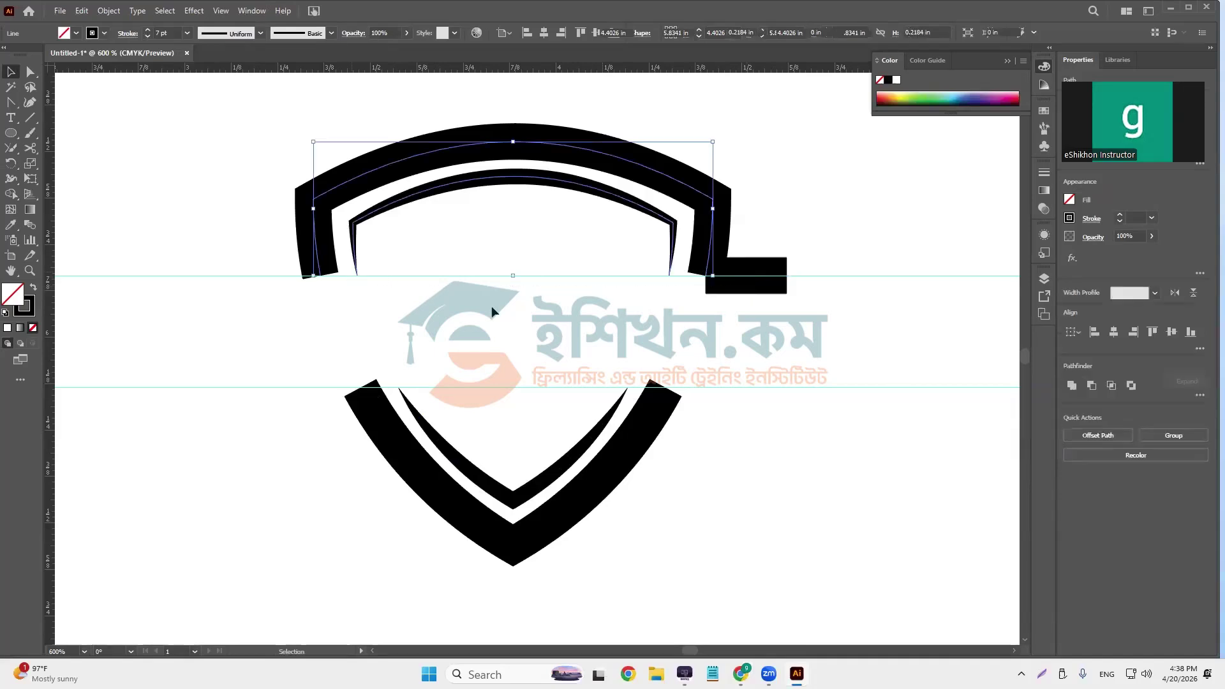
key(ctrl+2)
click(755, 281)
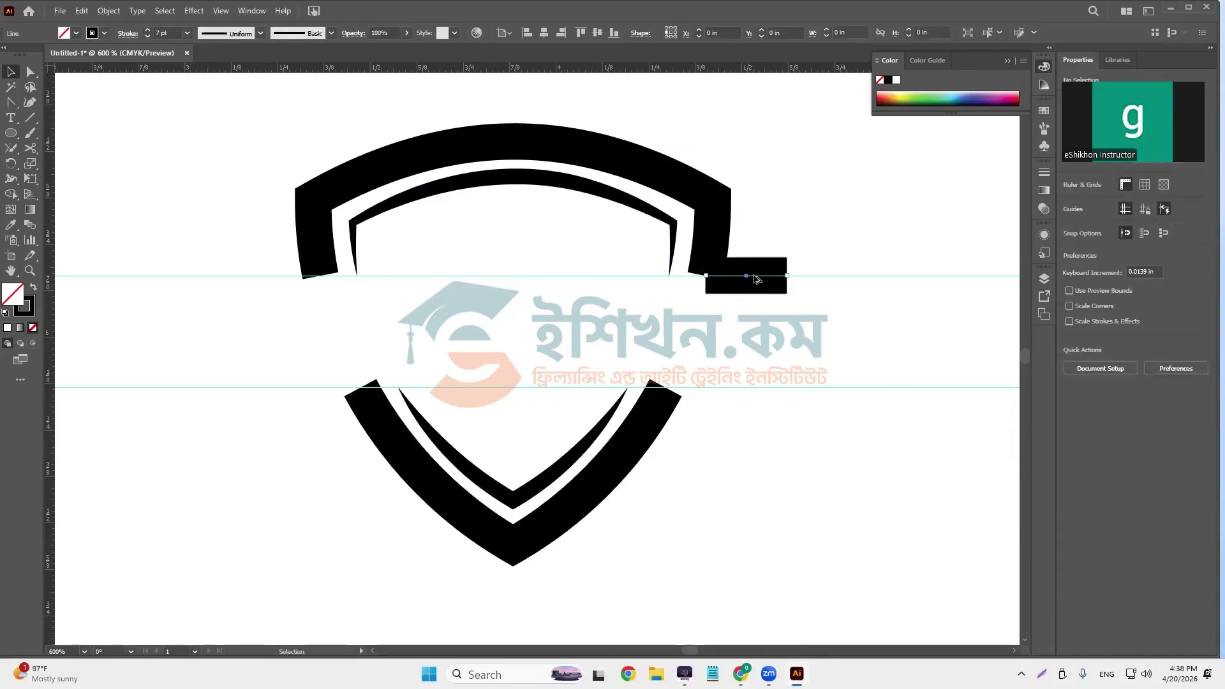
drag(755, 282, 295, 285)
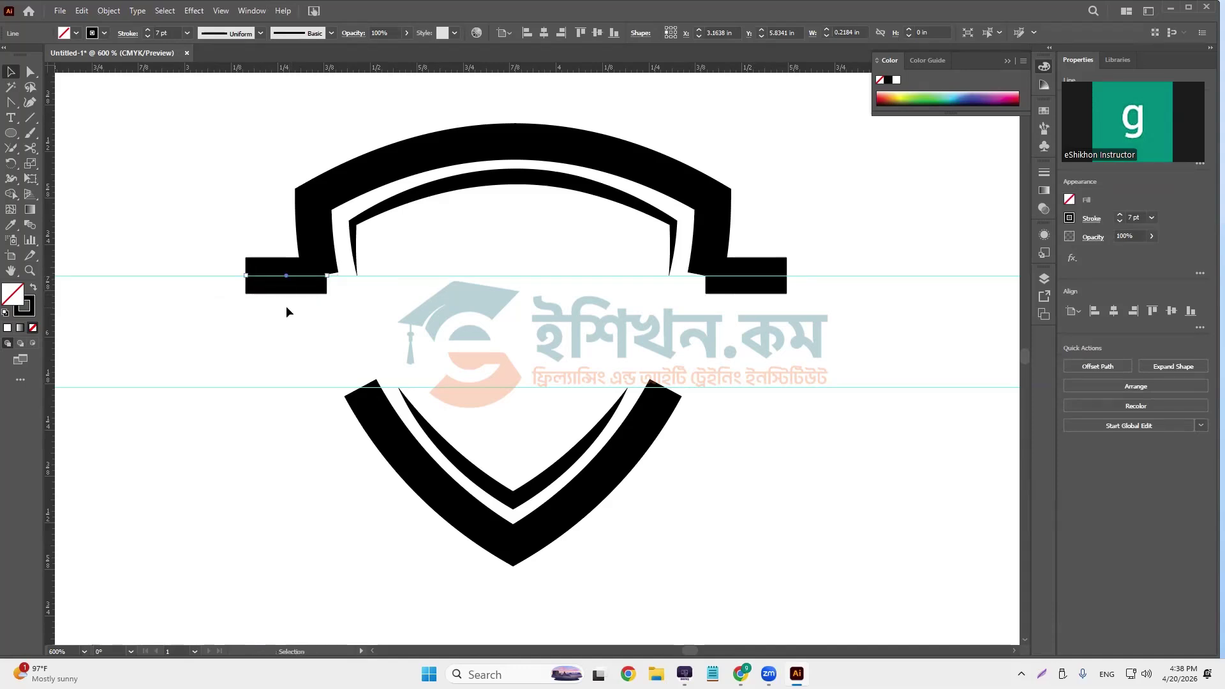
- Join the left line to the left end of the upper outer shield path with the Join tool
shift+click(319, 249)
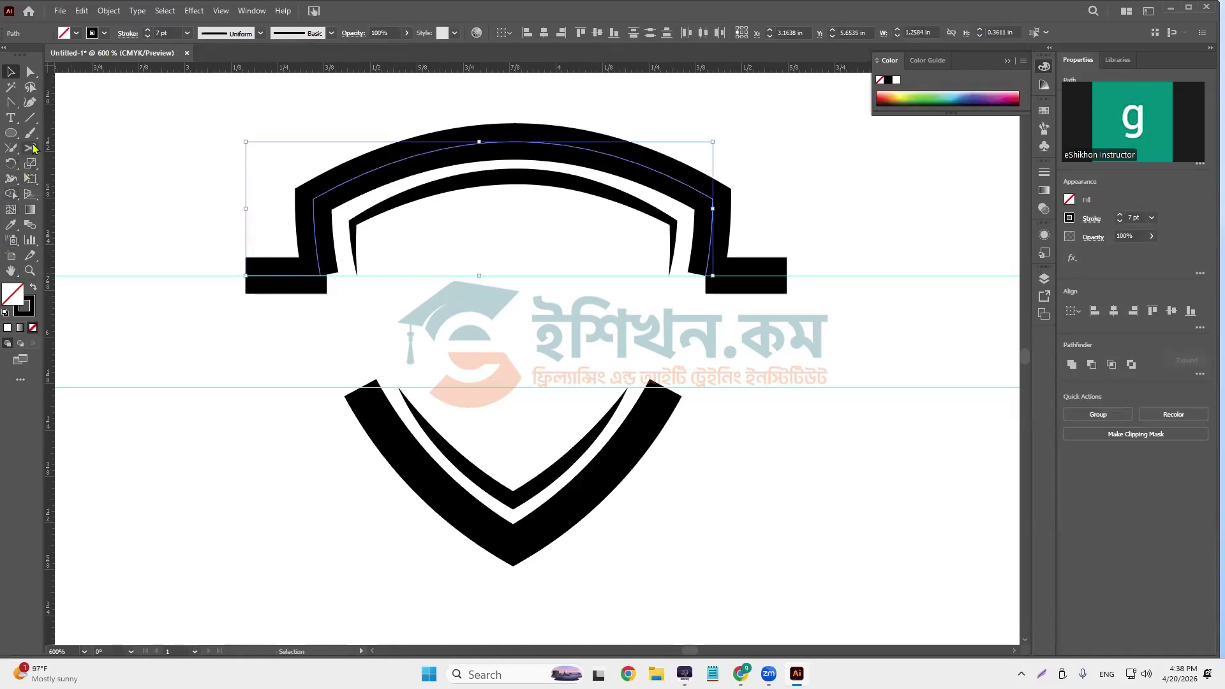
click(11, 148)
mouse_move(320, 279)
mouse_down()
mouse_move(347, 274)
mouse_move(347, 296)
mouse_up()
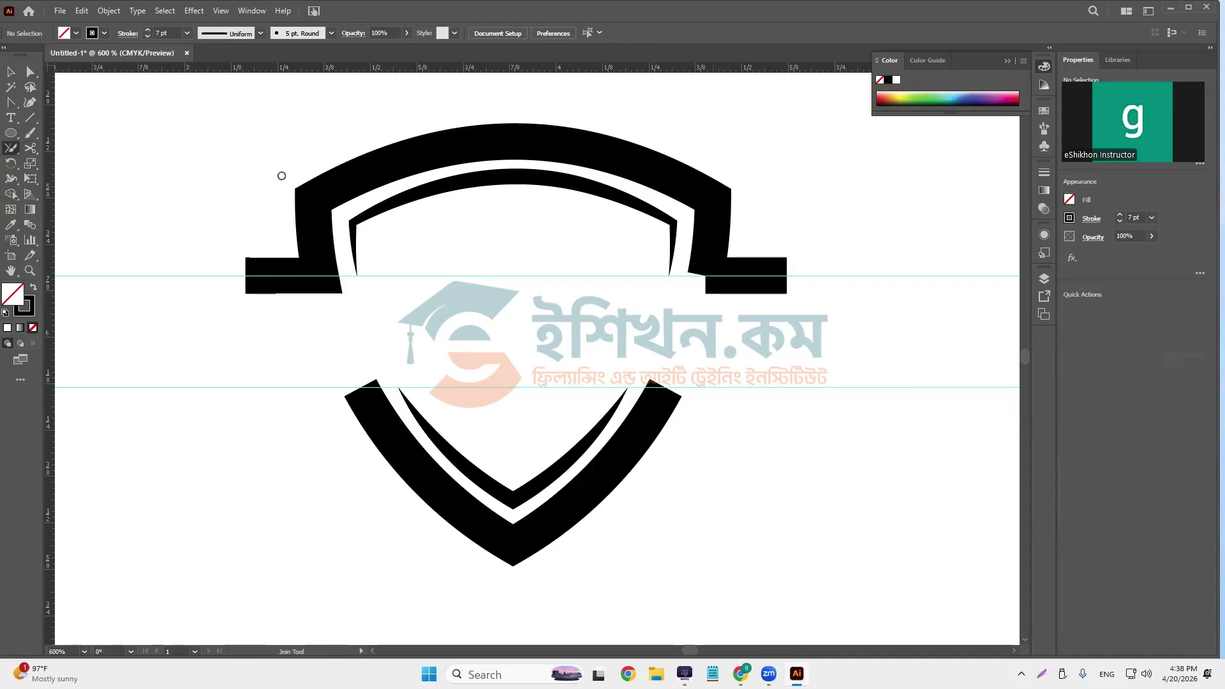
click(11, 71)
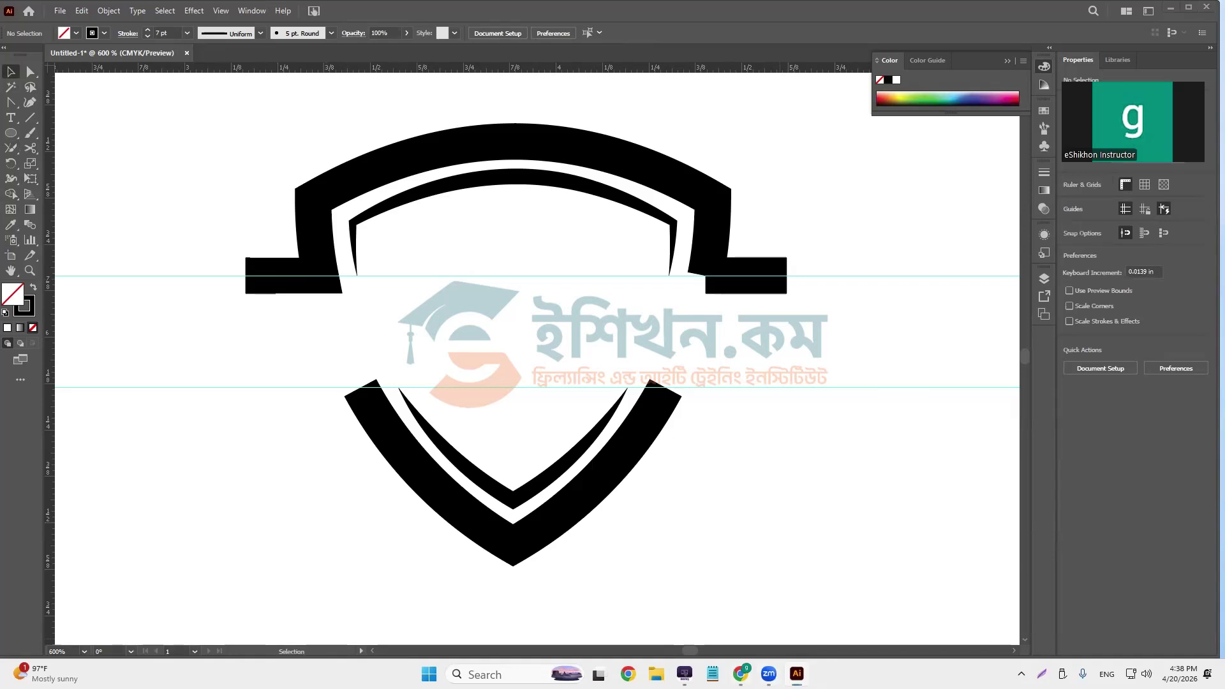
- Check the reference shield logo in the browser and undo the left line's join to the upper outer shield path
key(alt+Tab)
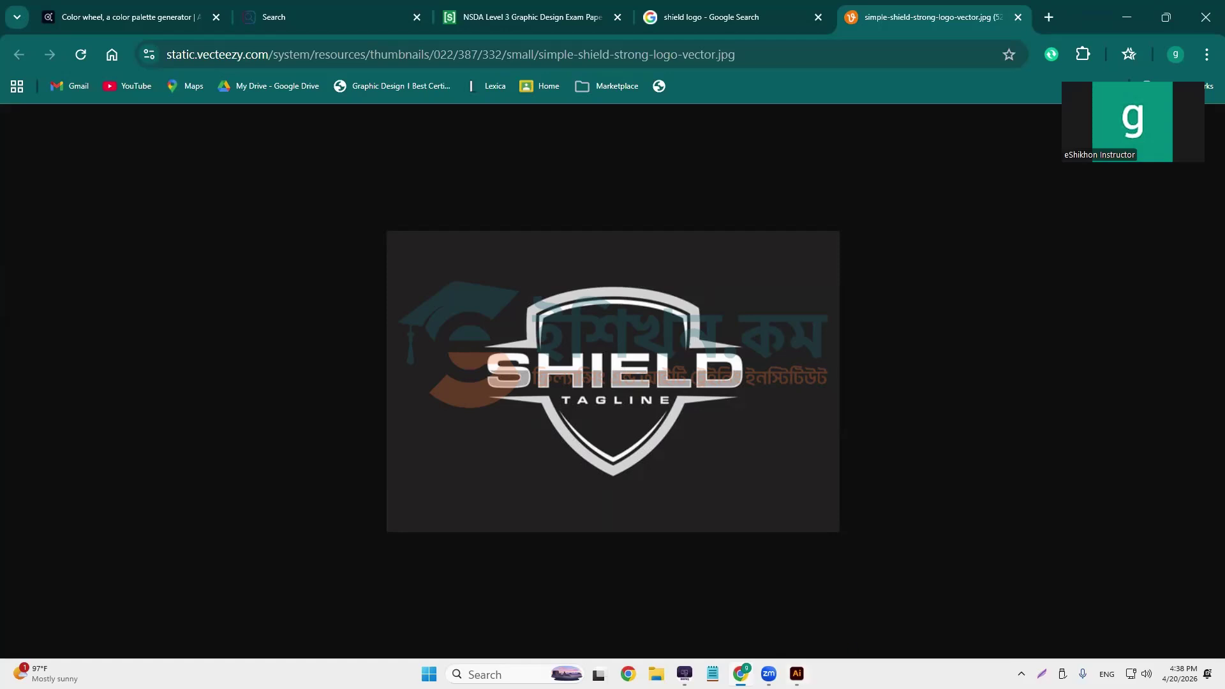
click(797, 674)
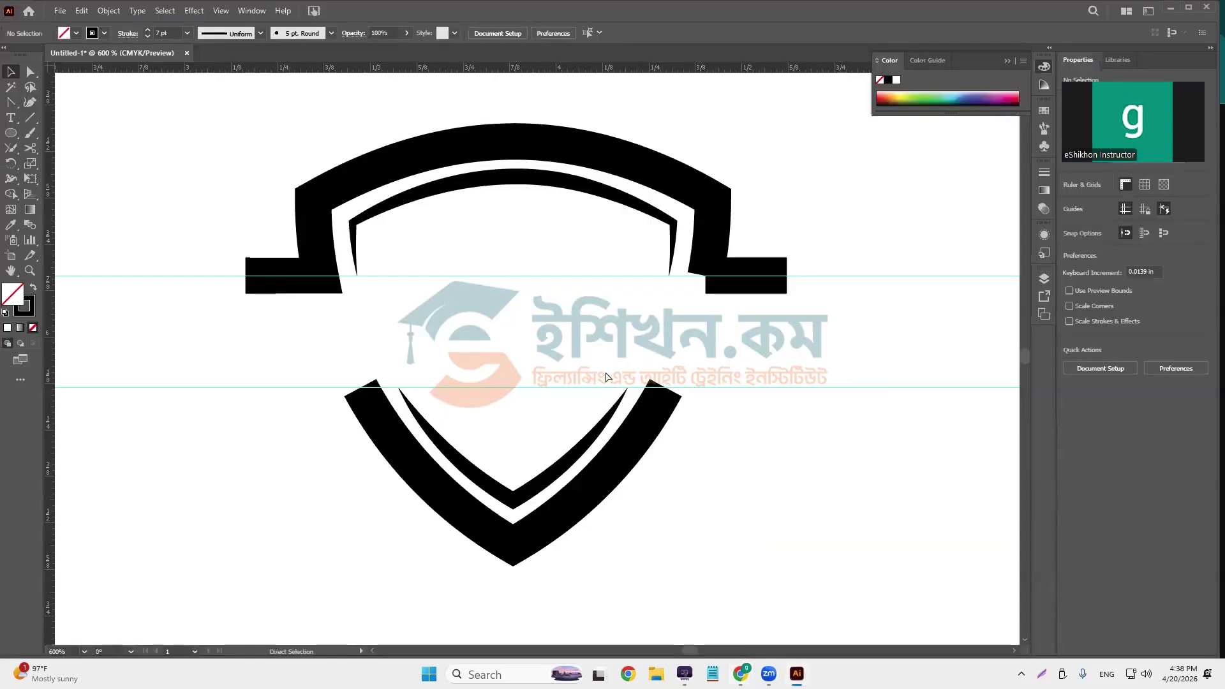
click(607, 348)
click(11, 71)
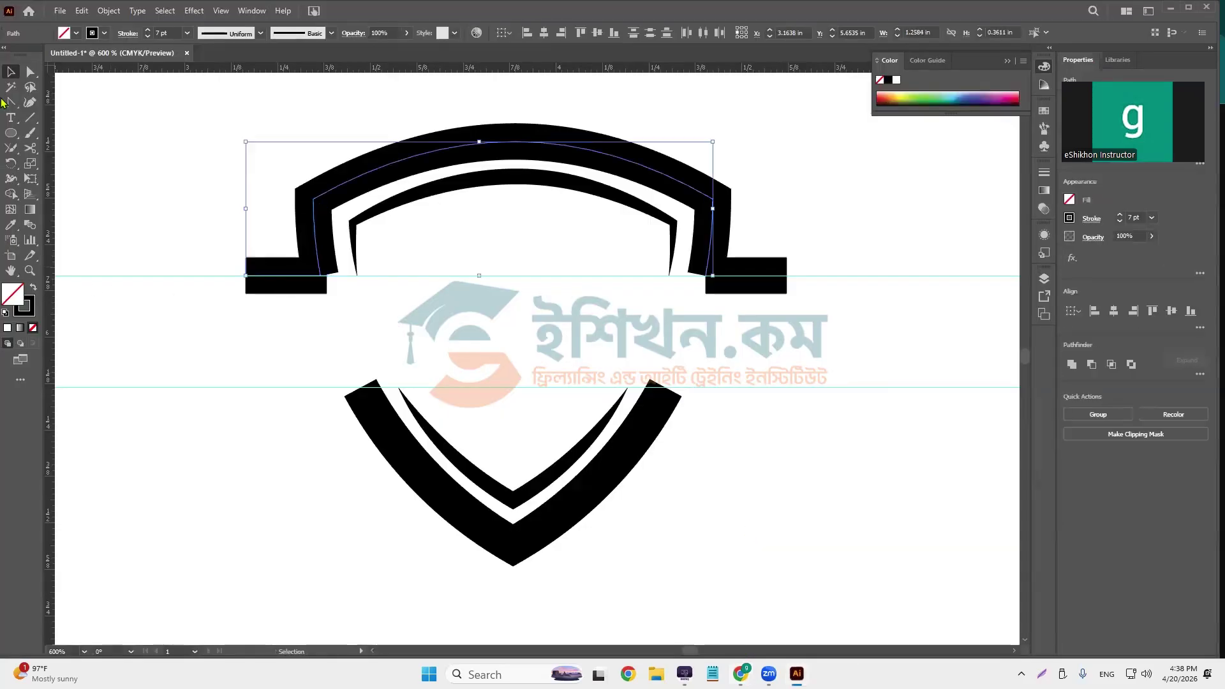
click(205, 223)
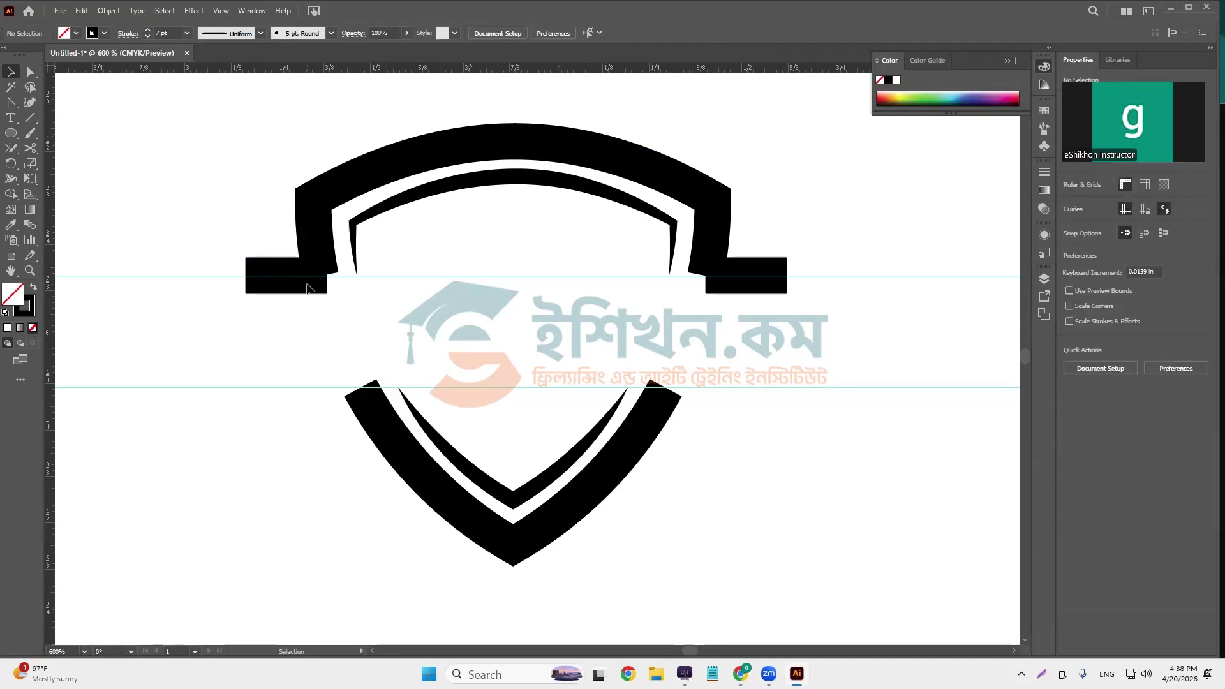
- Apply the triangular tapered width profile to the short line at the right end of the upper outer shield piece
click(766, 276)
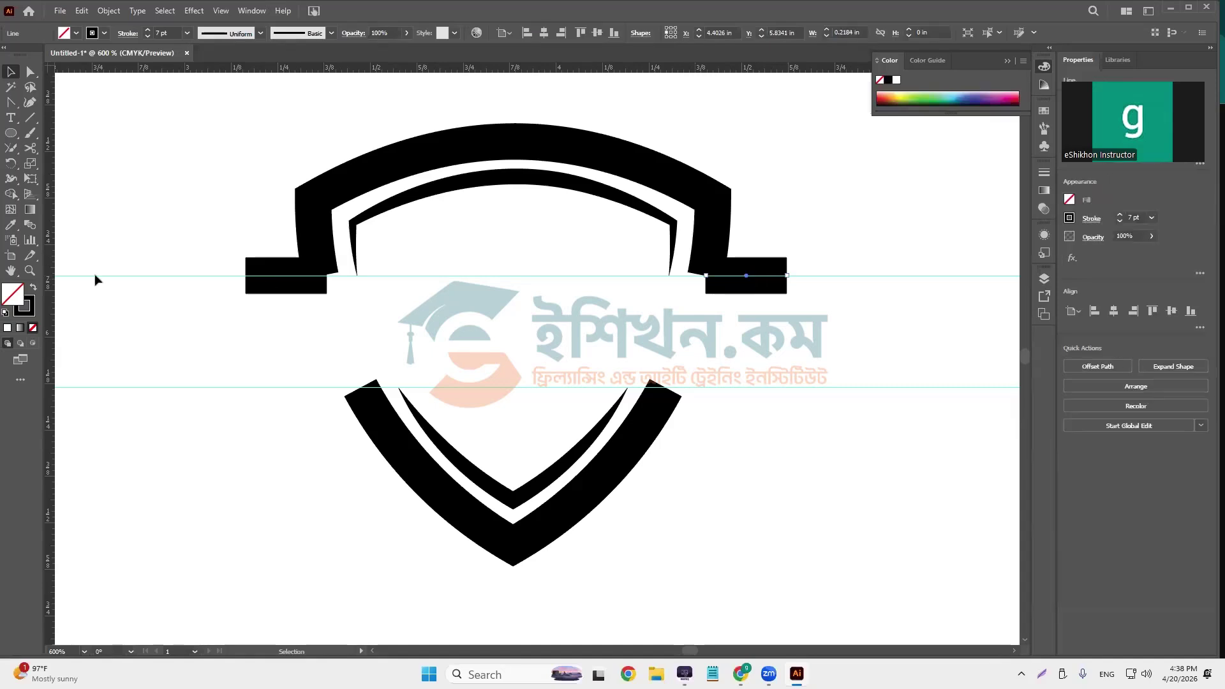
click(129, 33)
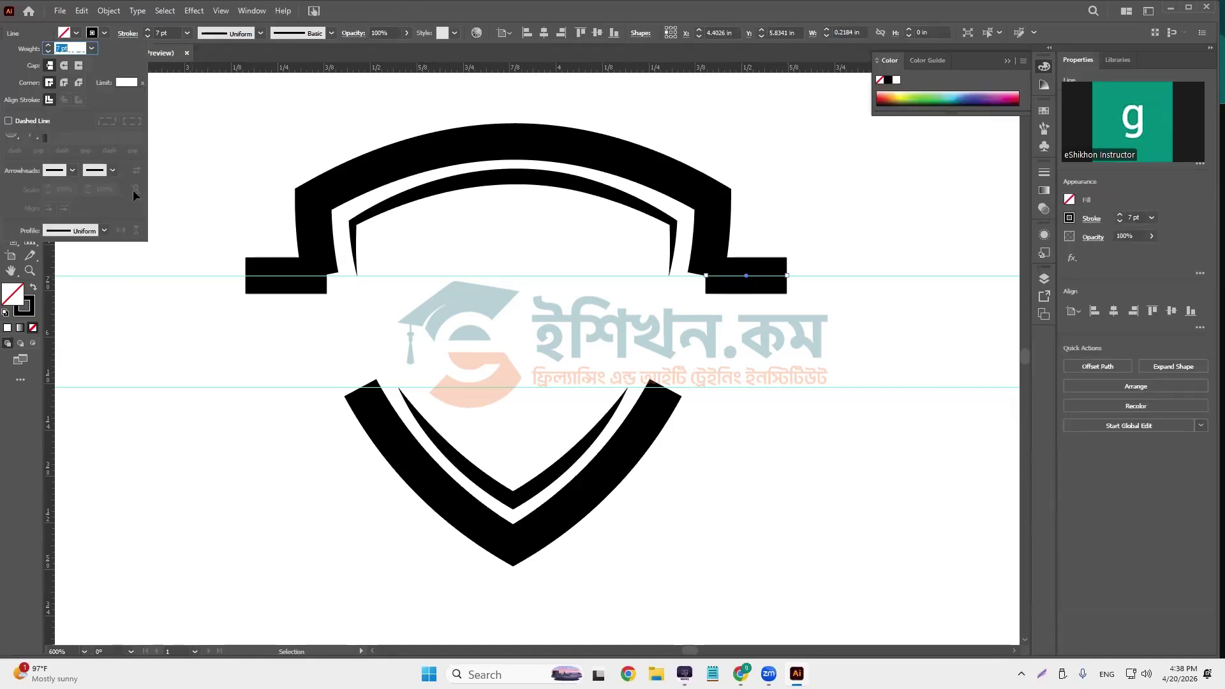
click(104, 232)
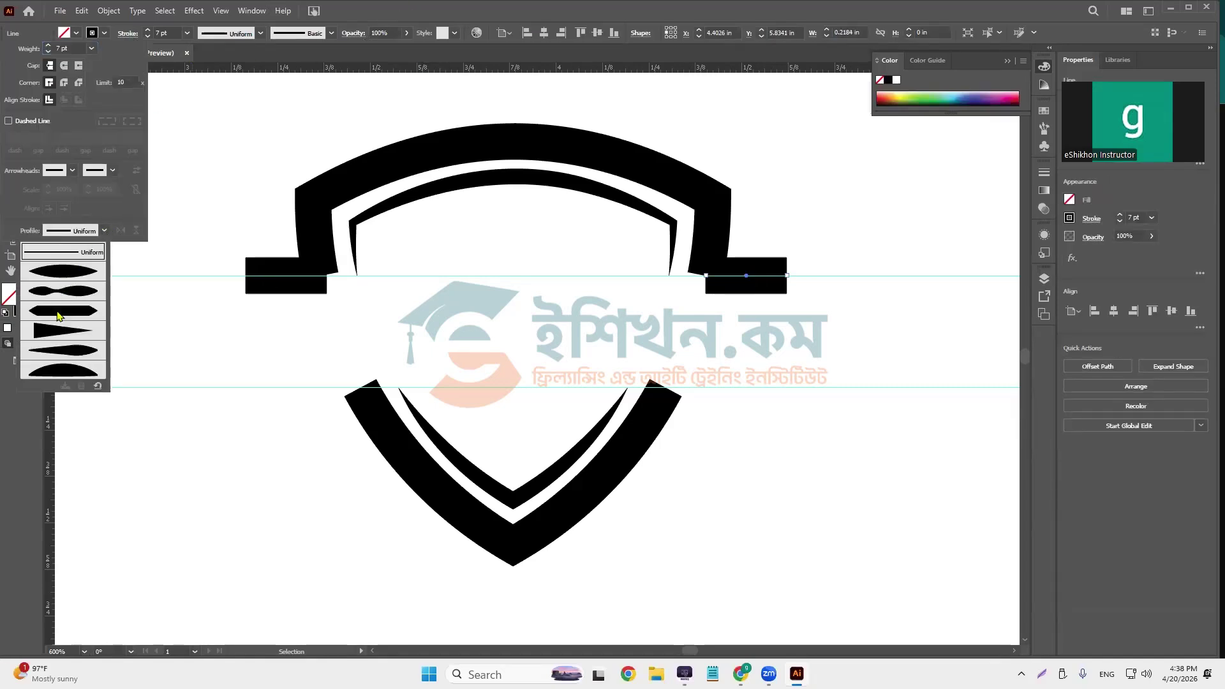
click(57, 333)
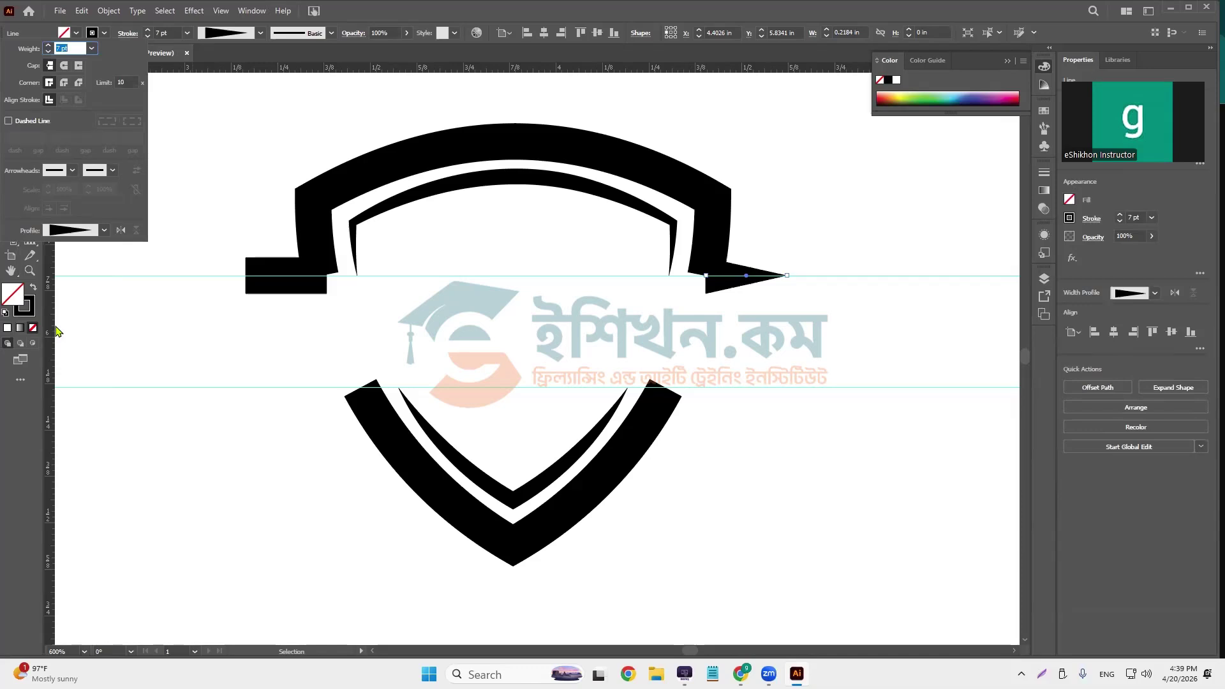
- Apply the triangular tapered width profile to the left short line and flip it along so the point faces outward
click(288, 281)
click(281, 271)
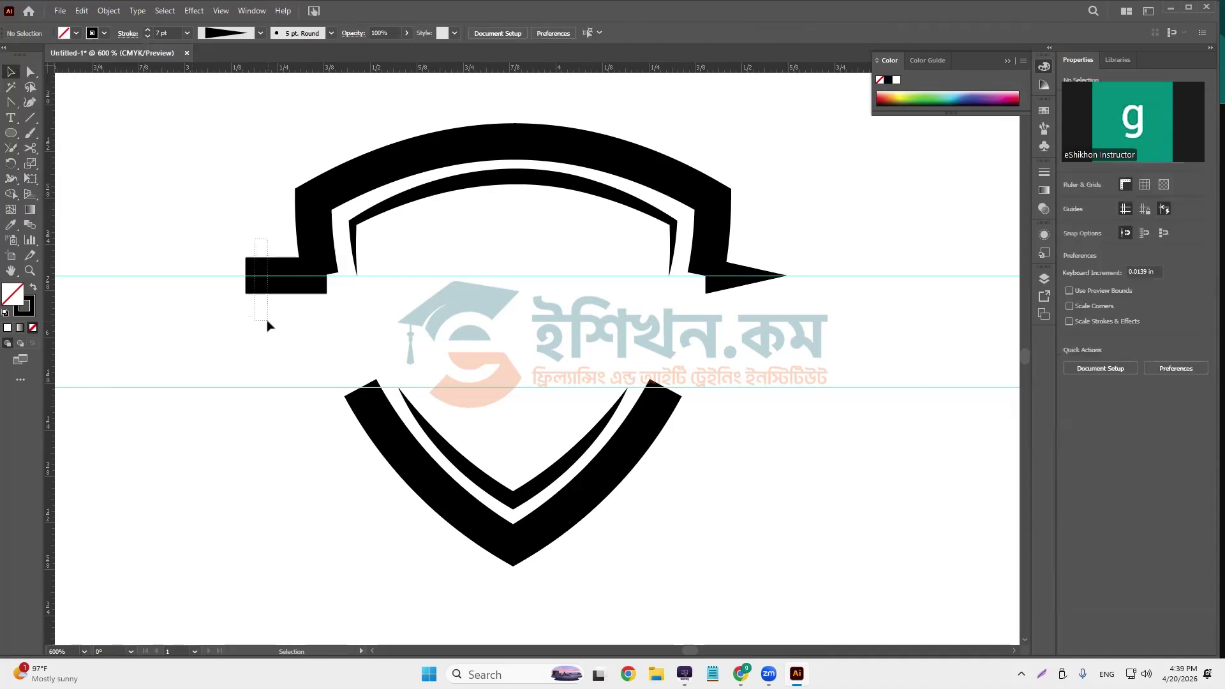
click(128, 33)
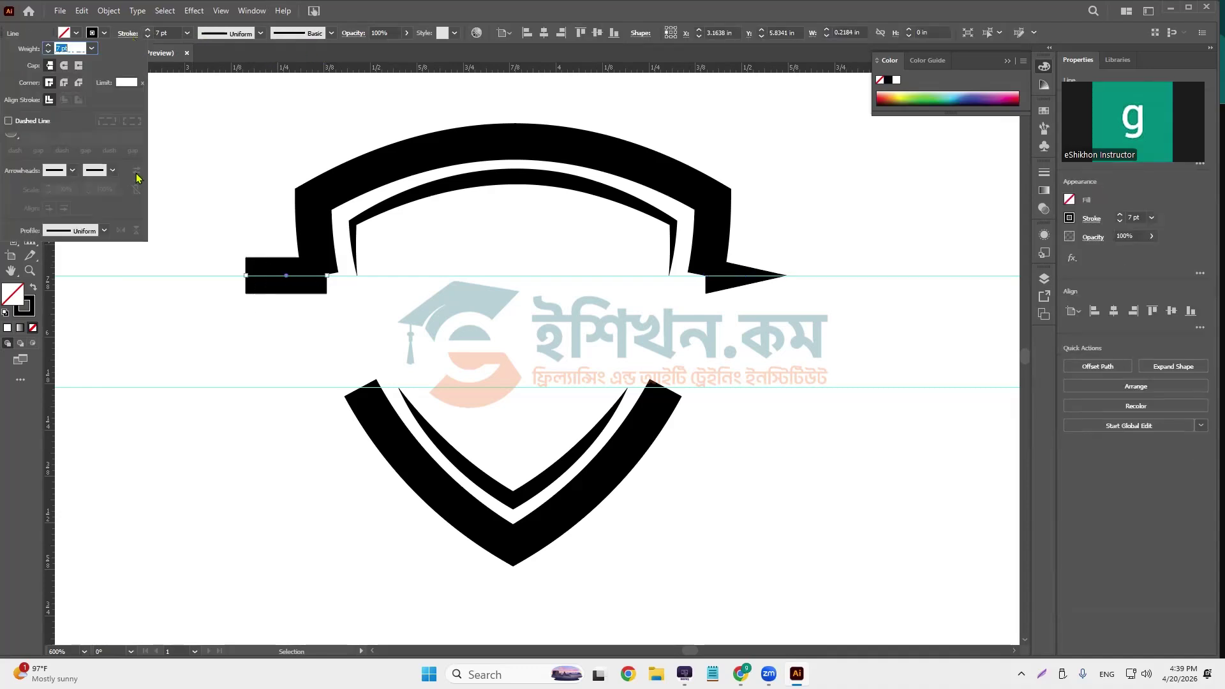
click(105, 233)
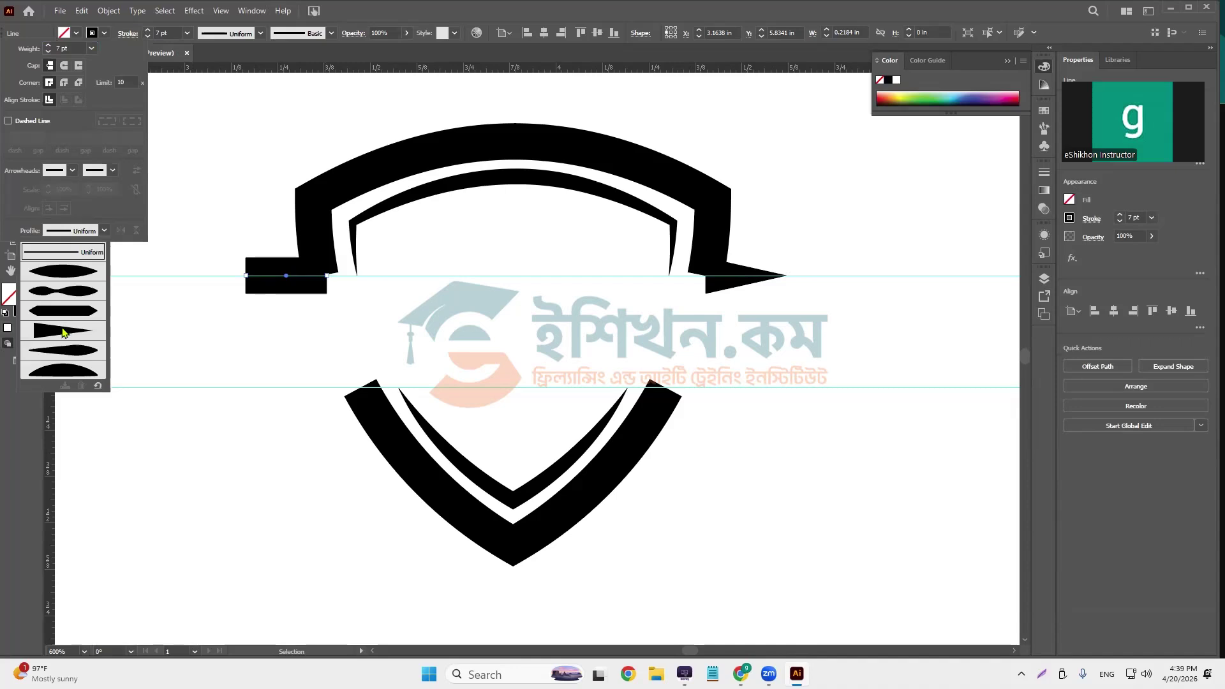
click(62, 331)
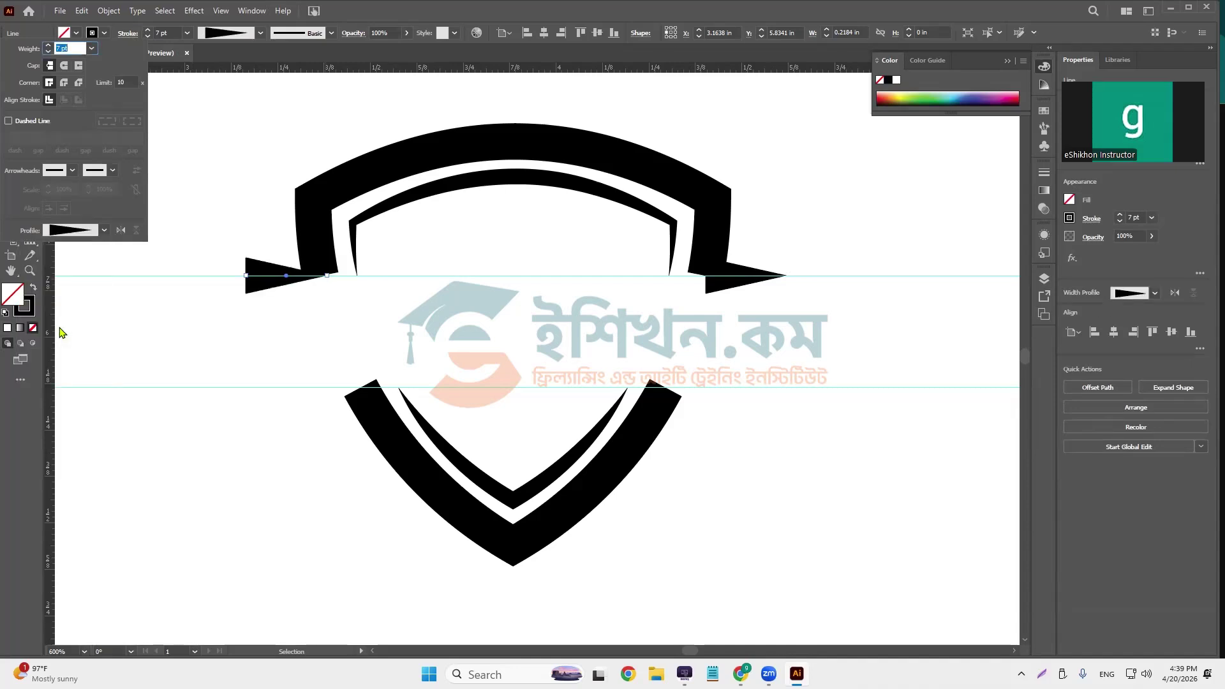
click(121, 230)
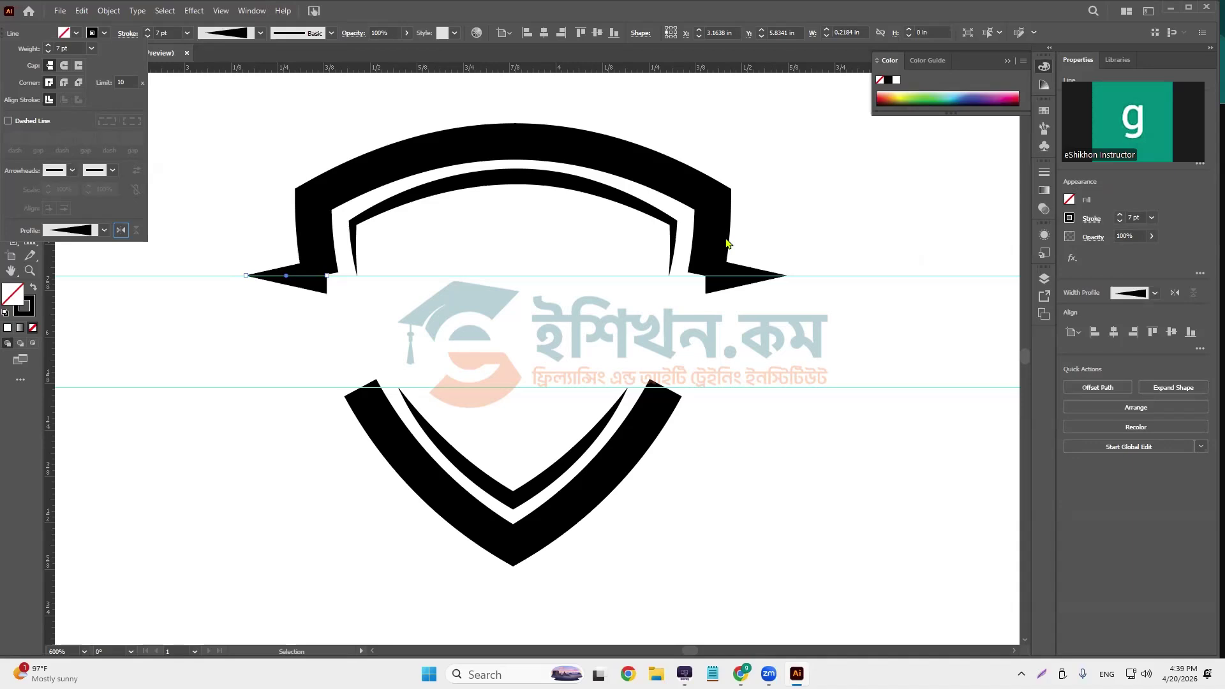
- Select all the shield artwork and move it straight down about 1.11 in, clear of the guides
click(726, 289)
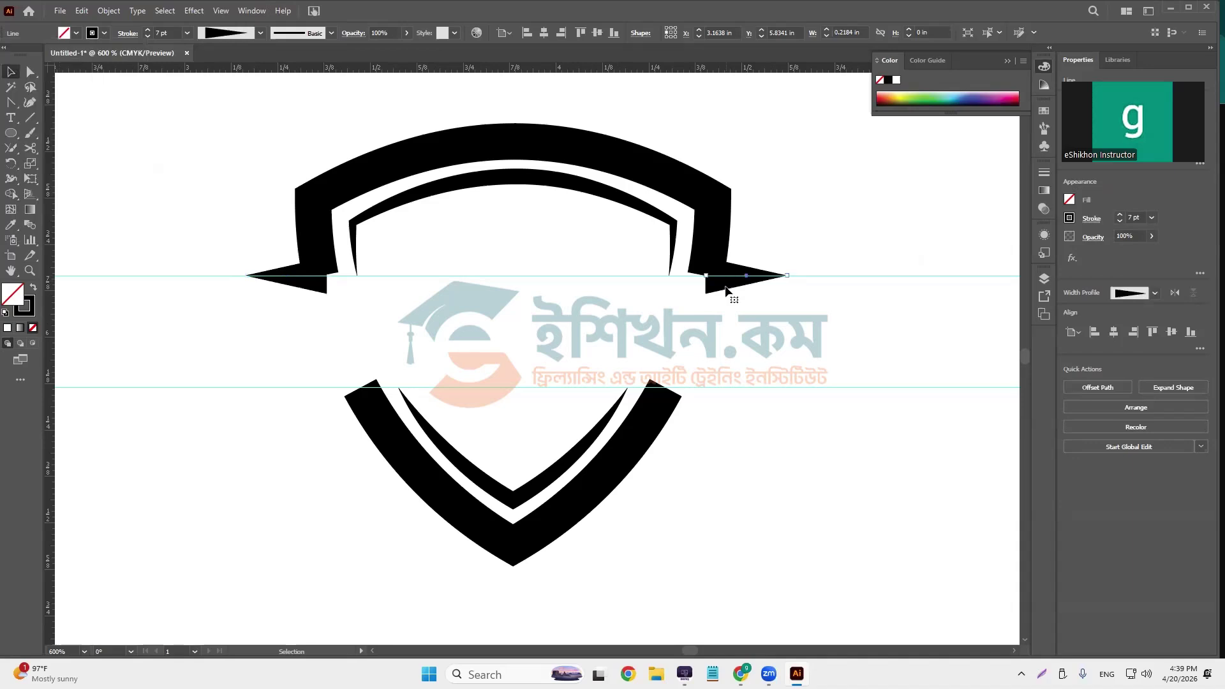
click(828, 227)
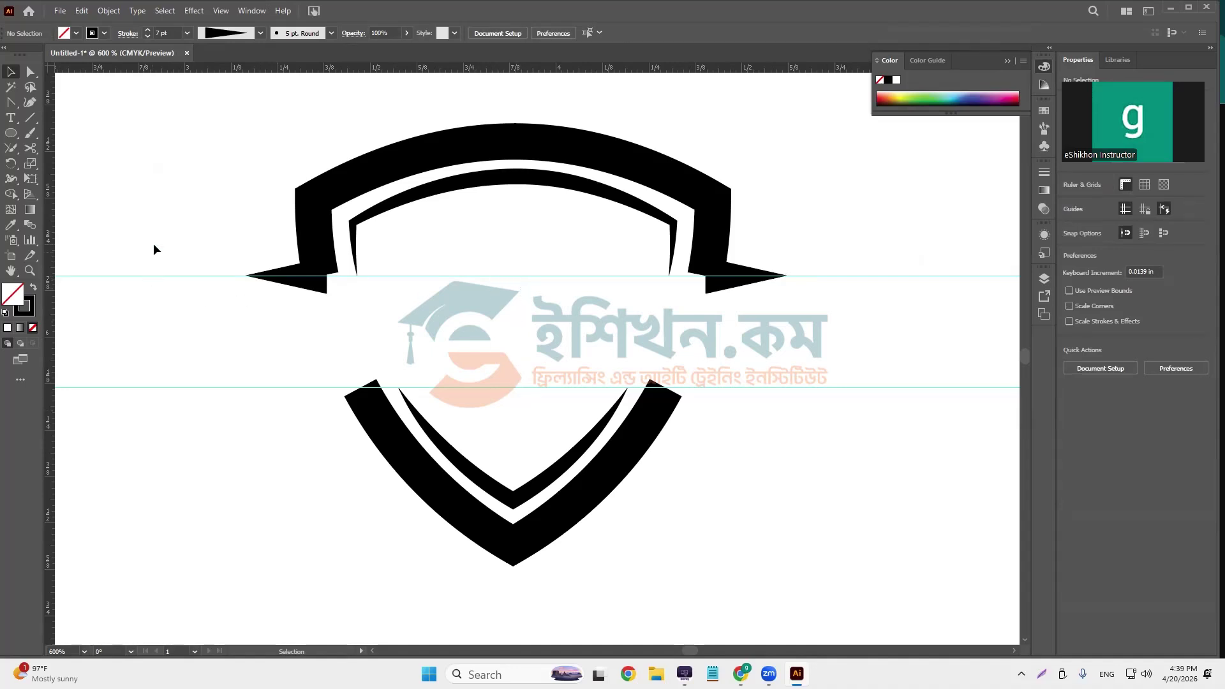
key(ctrl+a)
scroll(664, 262, up, 2)
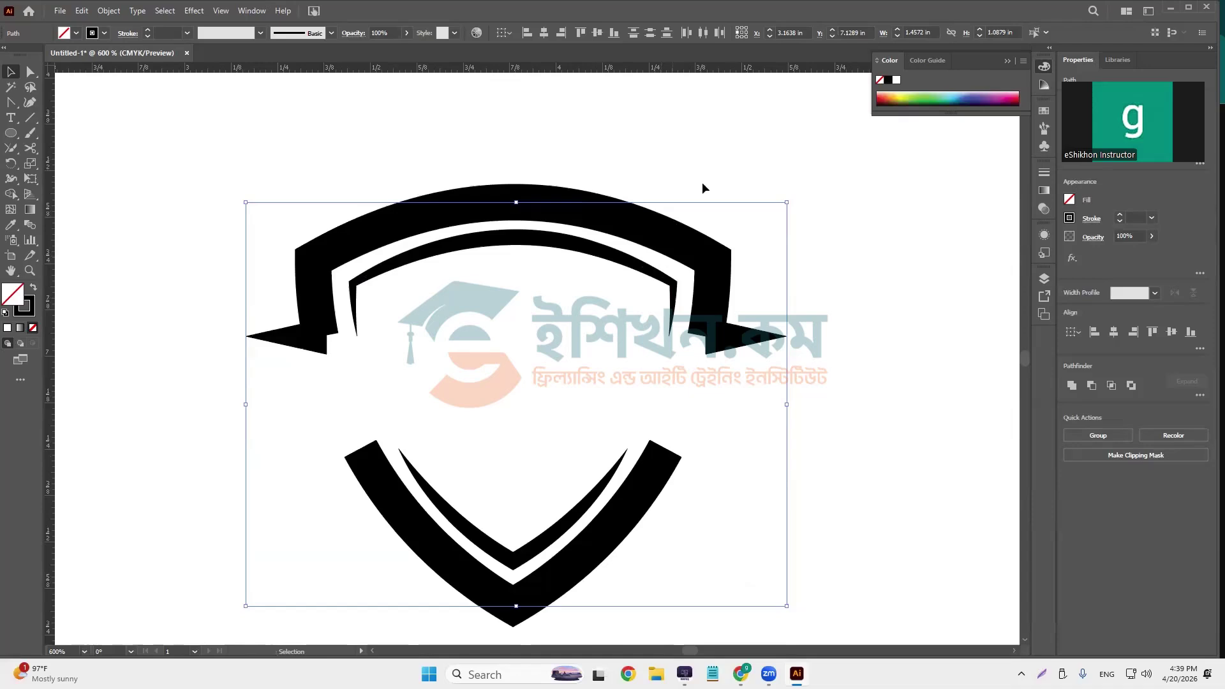
click(857, 219)
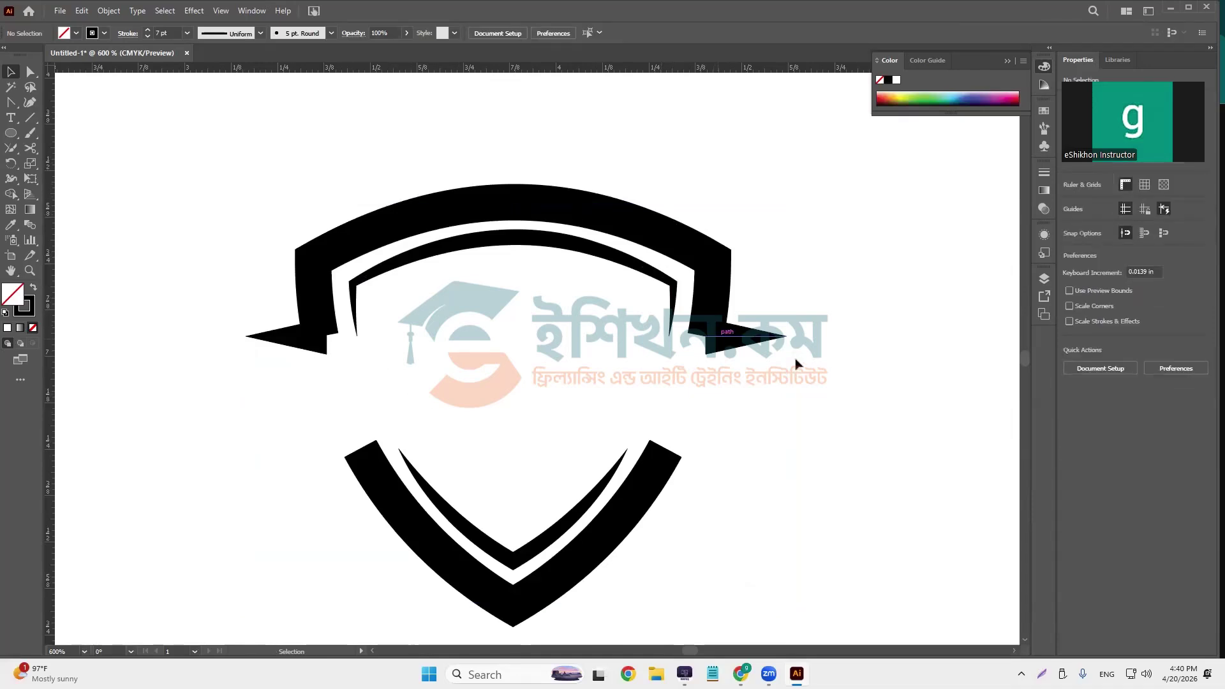
- Try to join the right tapered line to the right end of the upper outer shield path
click(713, 294)
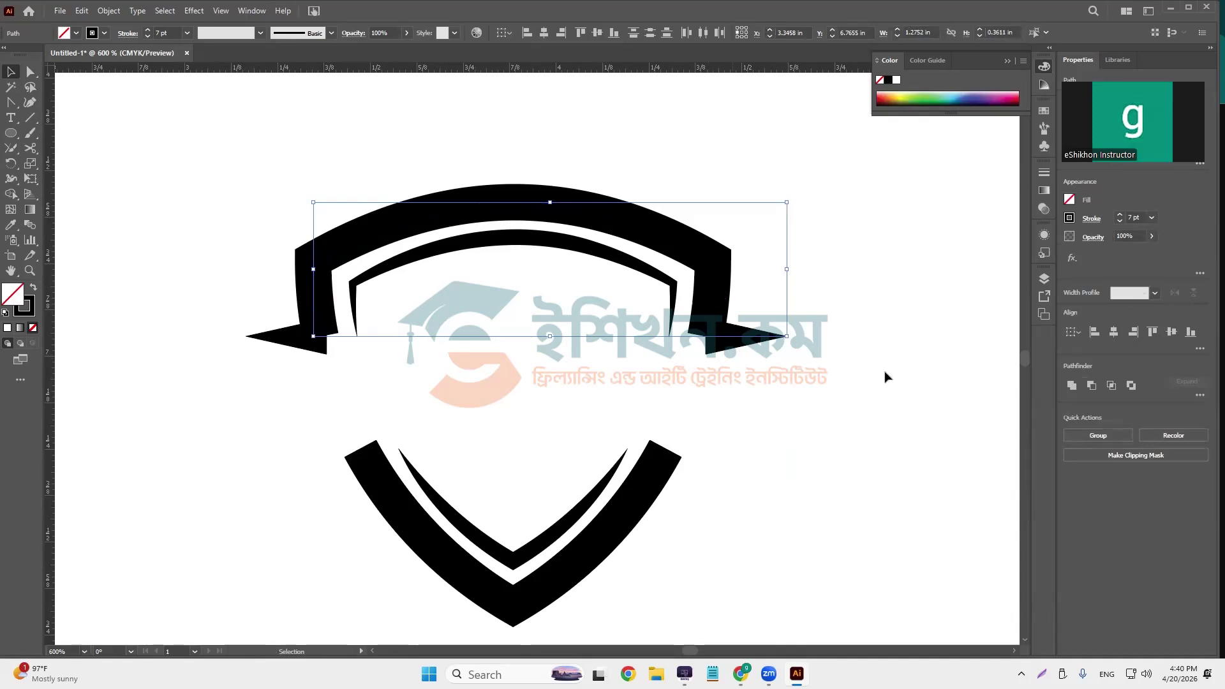
drag(885, 372, 700, 381)
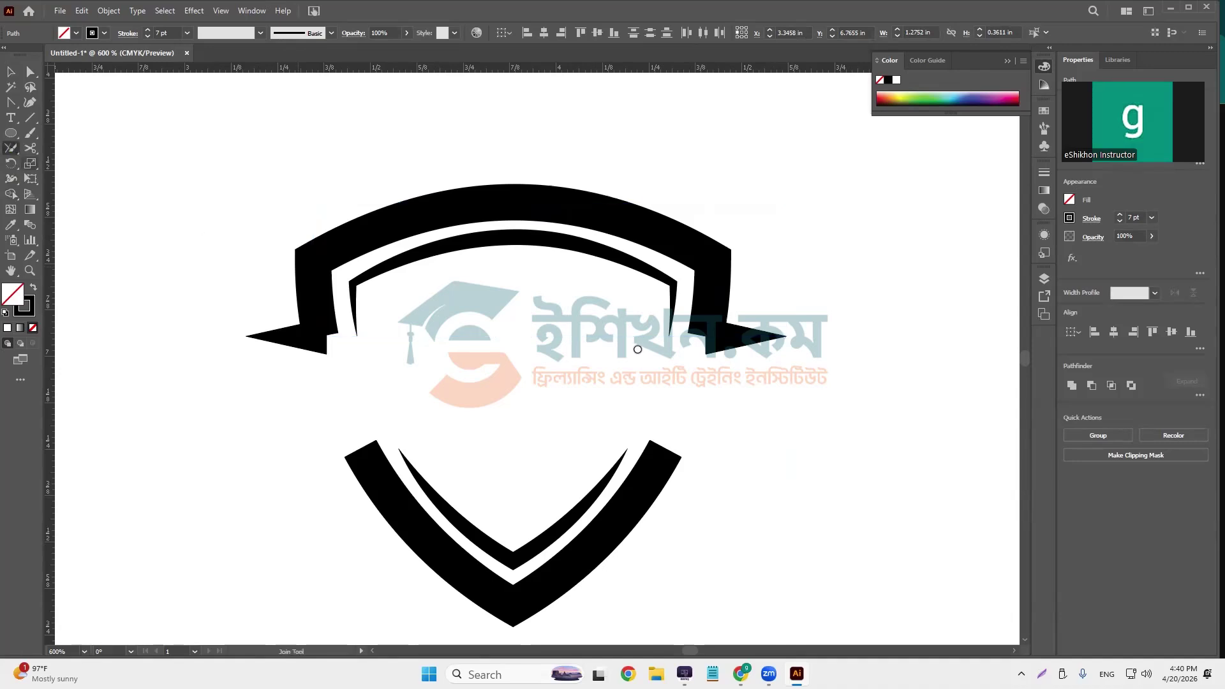
click(11, 148)
click(11, 71)
key(ctrl+j)
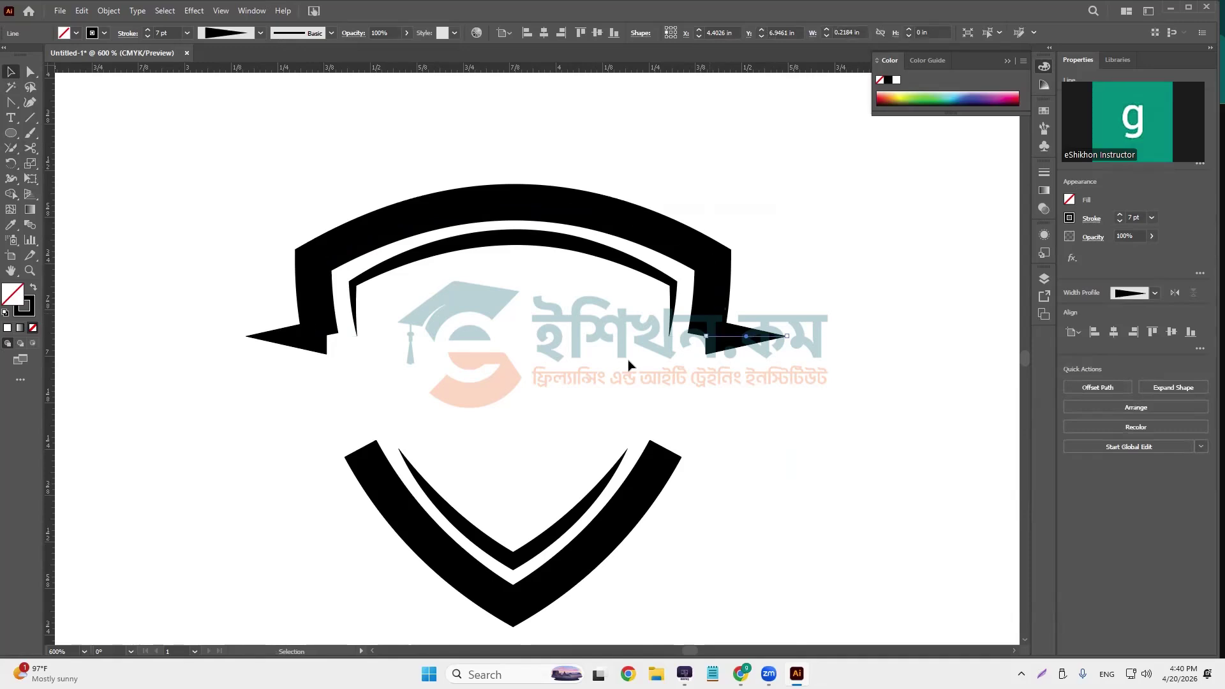
shift+click(629, 365)
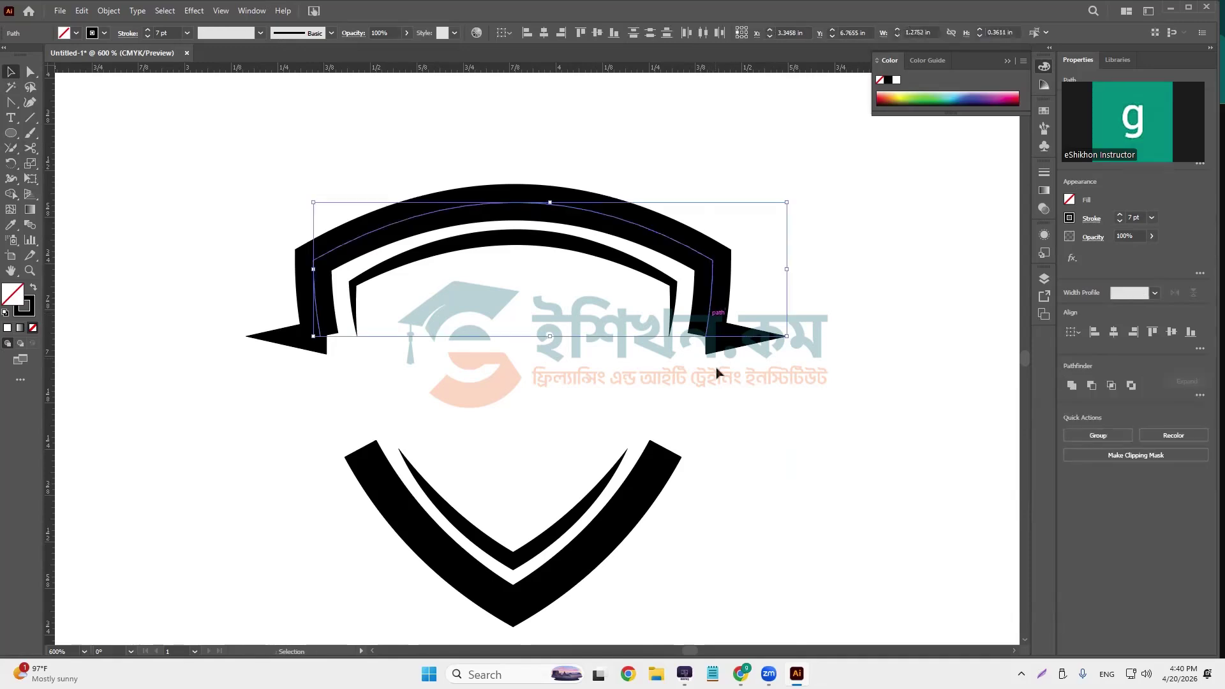
shift+click(718, 306)
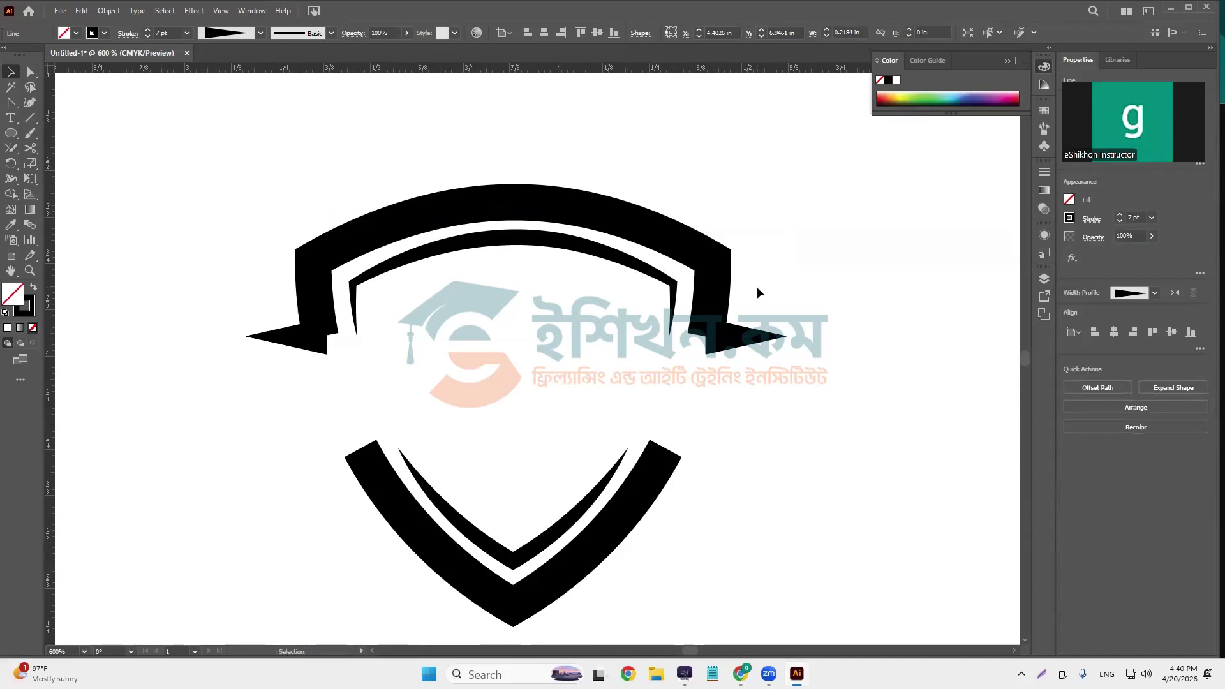
click(758, 287)
click(687, 359)
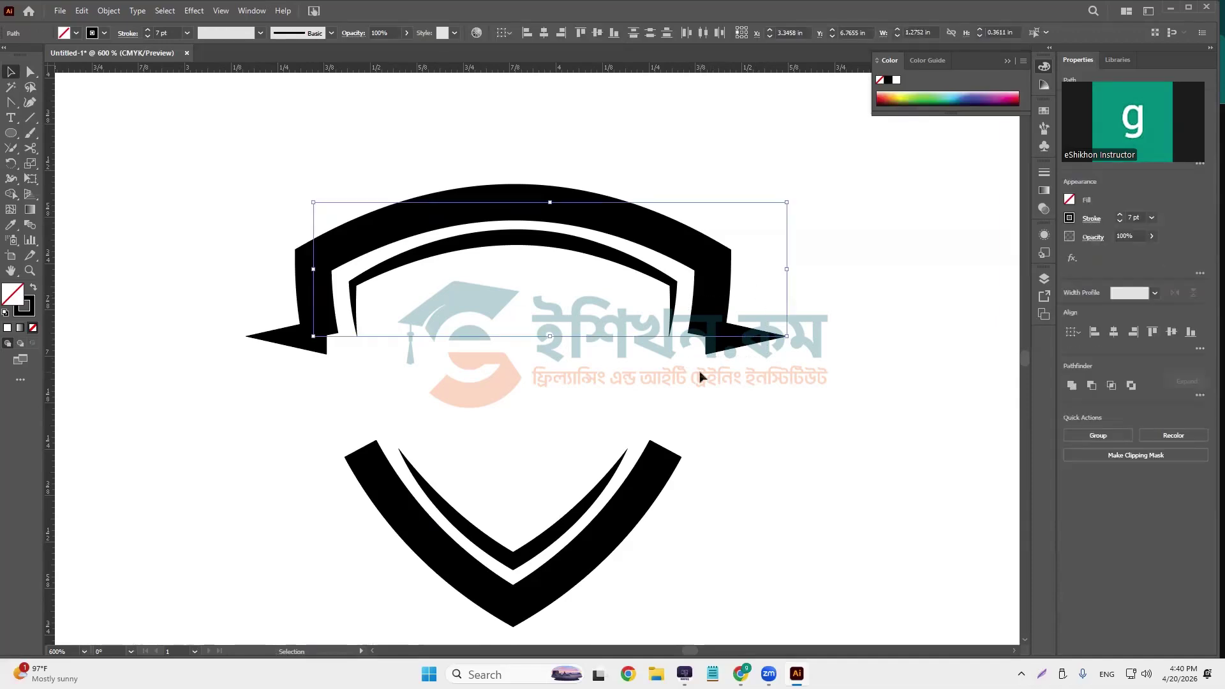
click(704, 362)
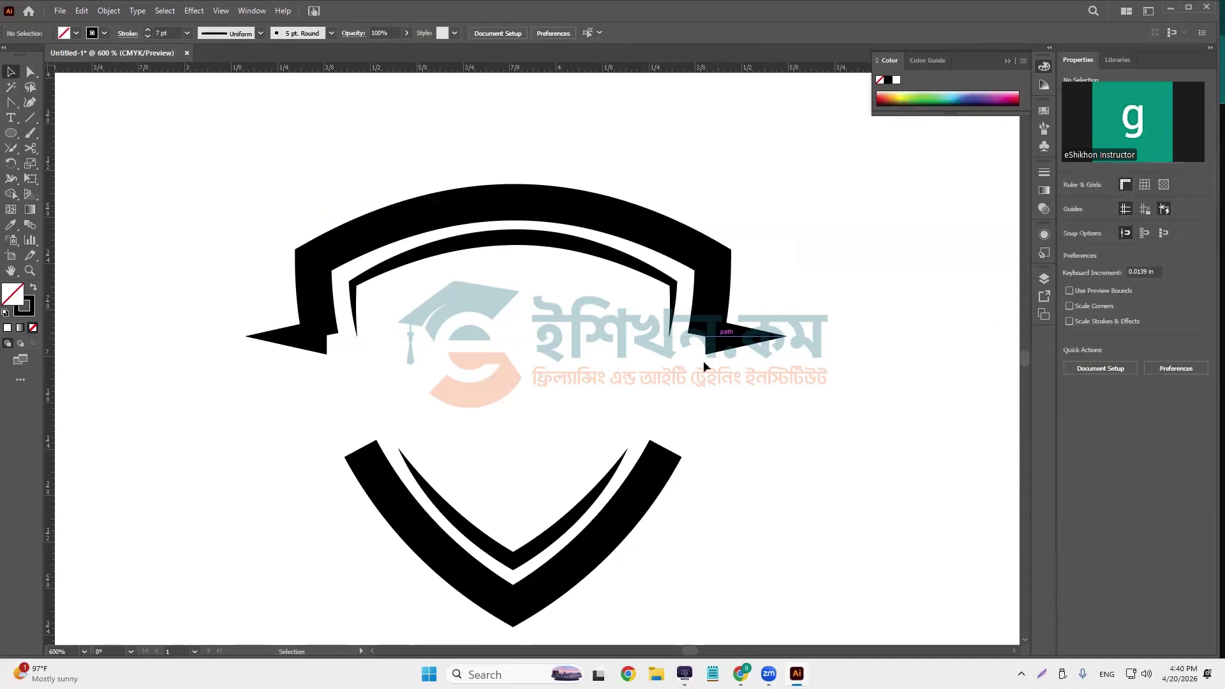
click(704, 361)
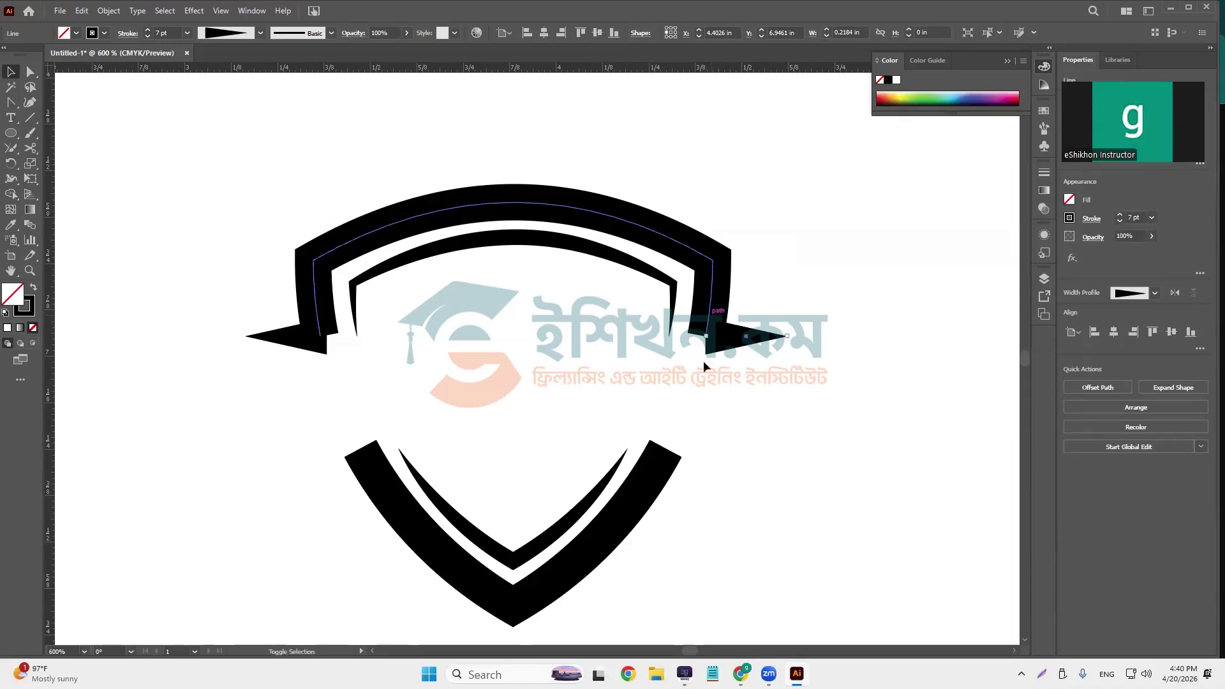
shift+click(703, 361)
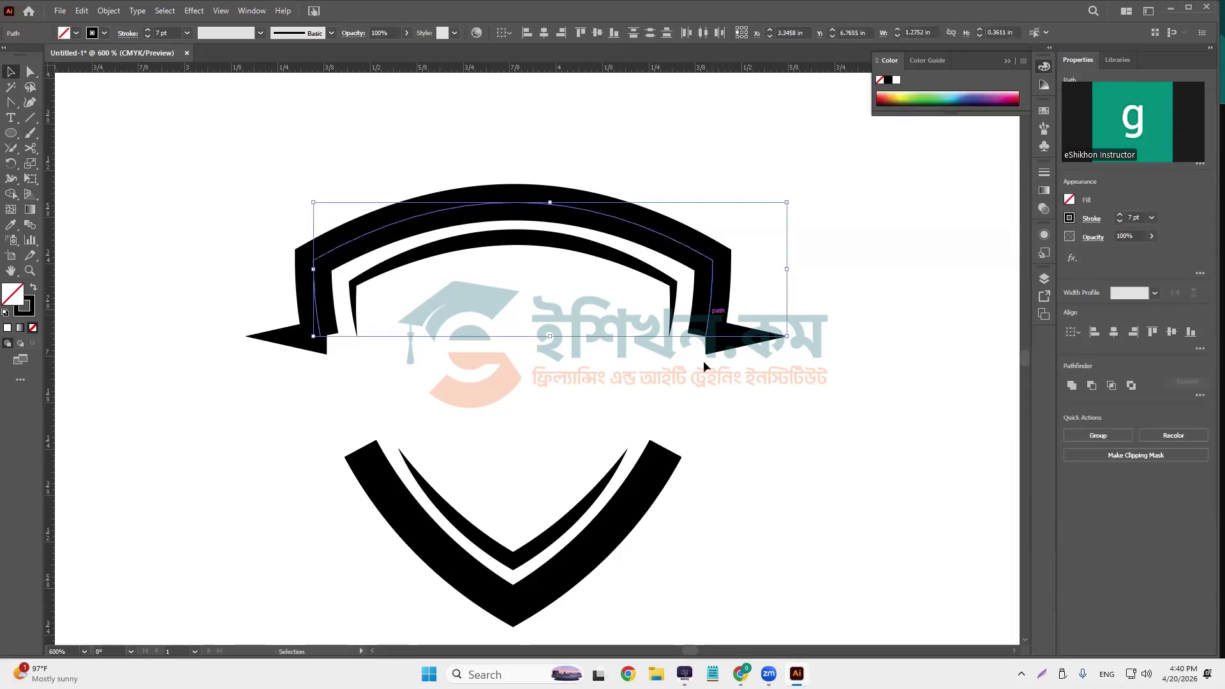
key(shift+j)
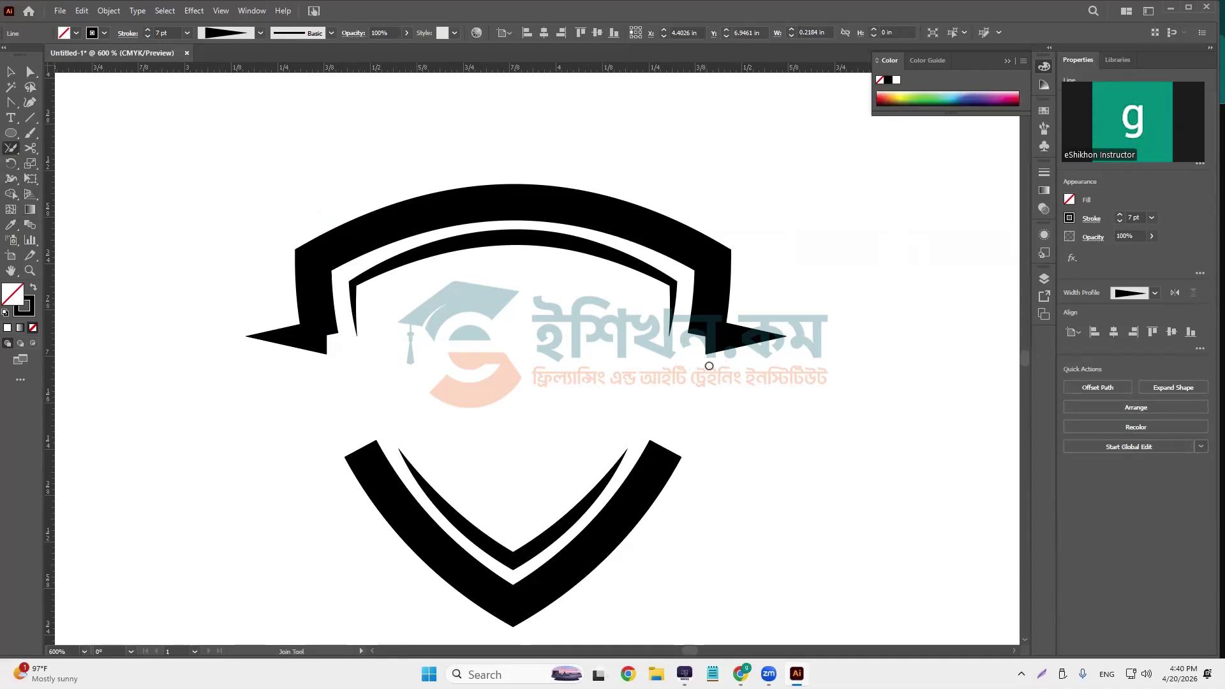
- Try to pick the upper outer shield path's right end anchor with the Direct Selection tool
click(11, 71)
click(29, 72)
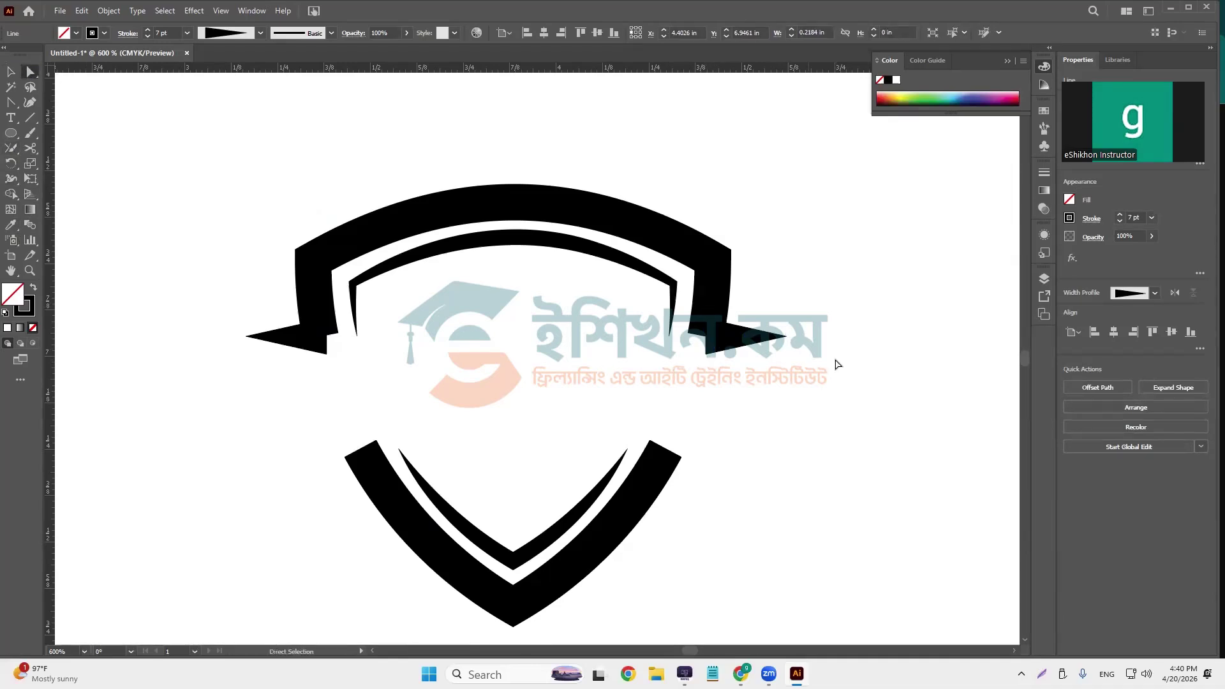
click(711, 291)
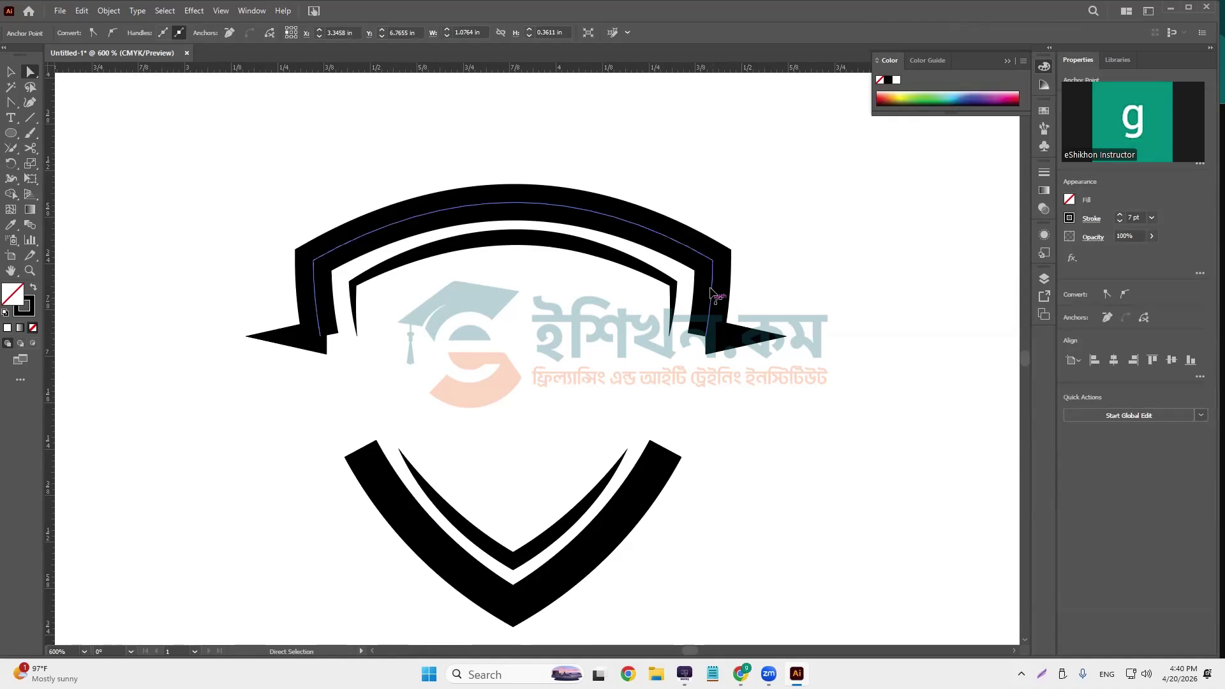
click(747, 381)
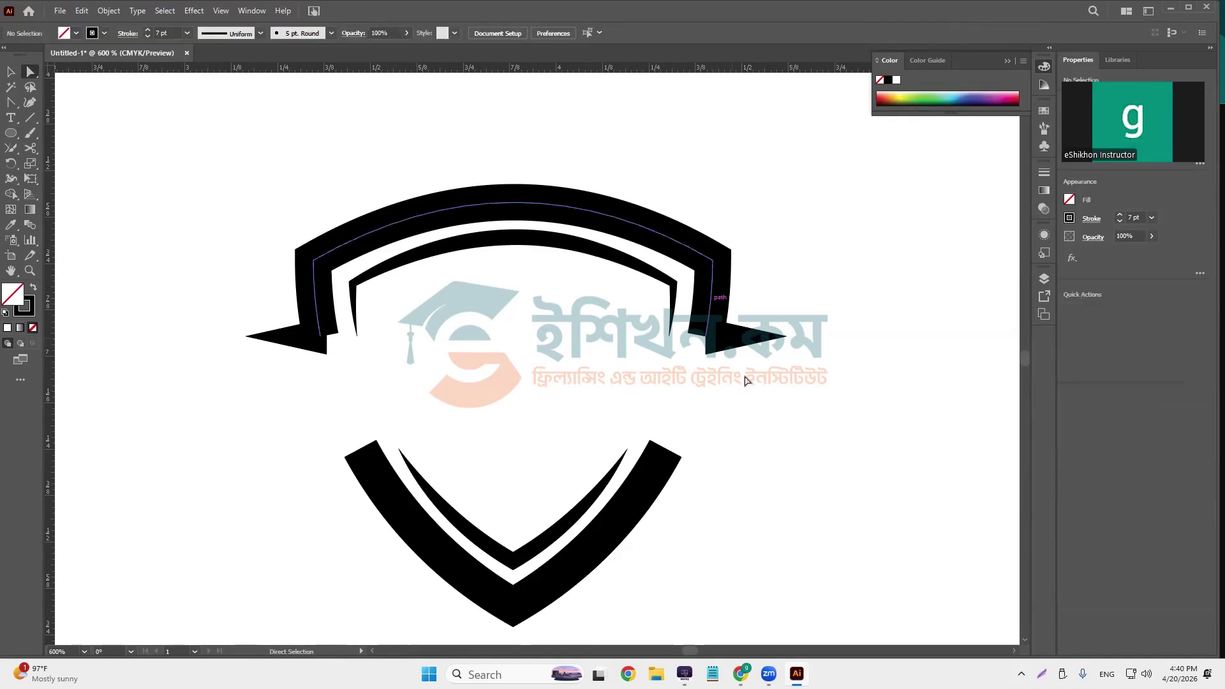
click(18, 71)
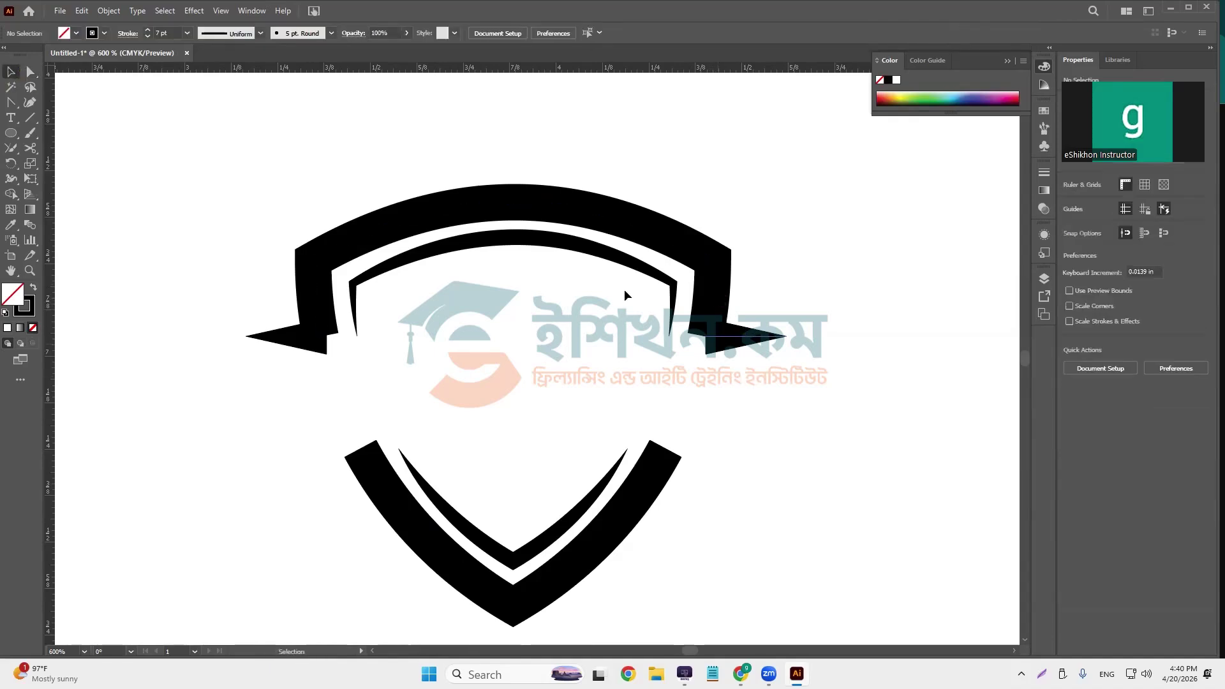
- Stretch the right tapered line's inner end inward past the outer shield's inner edge, making the line about 0.28 in long
click(624, 290)
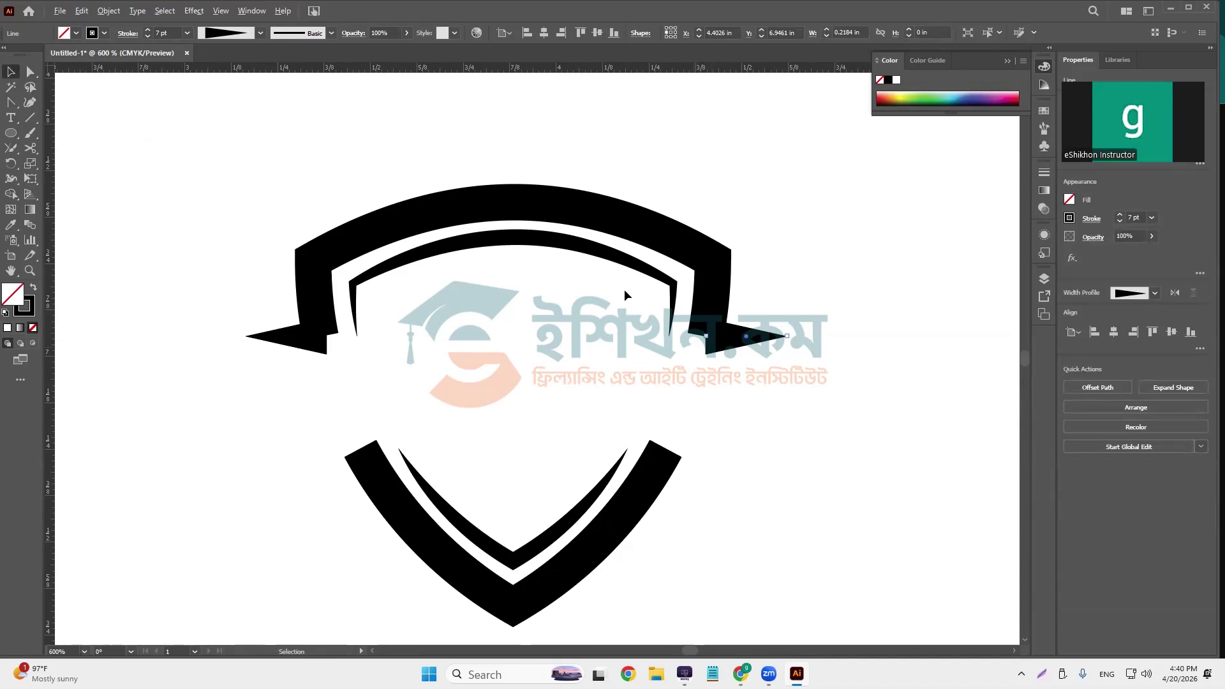
key(ctrl+equal)
key(ctrl+equal)
key(ctrl+equal)
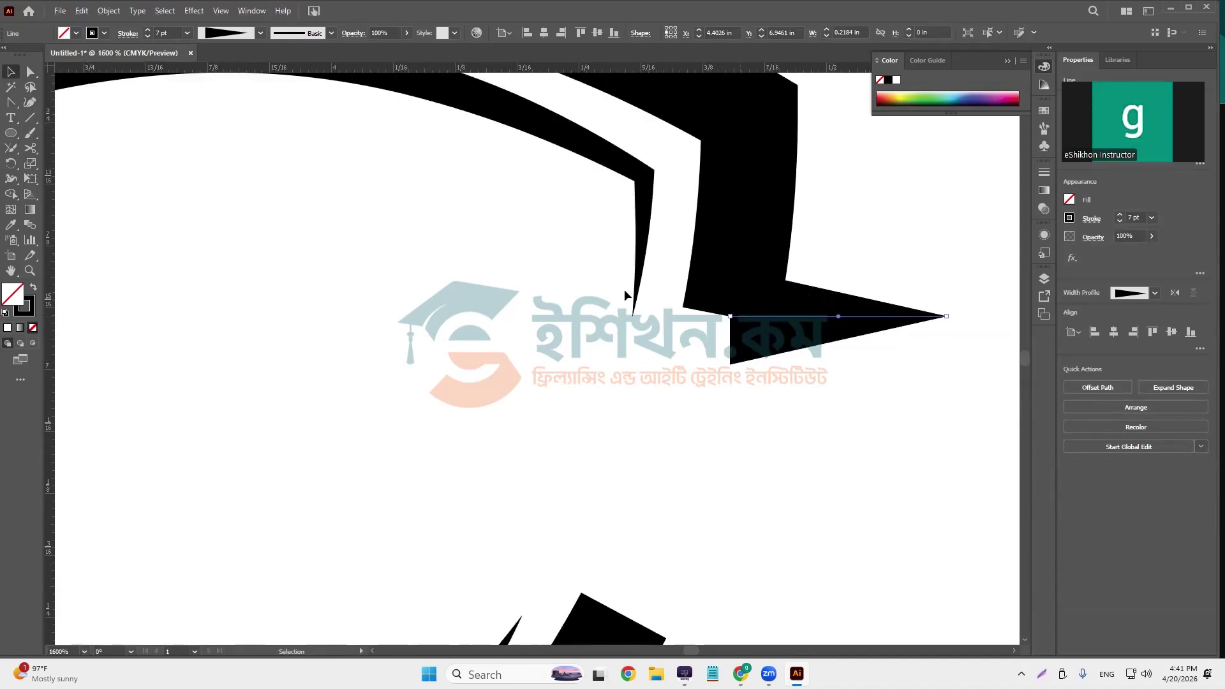
drag(730, 317, 673, 317)
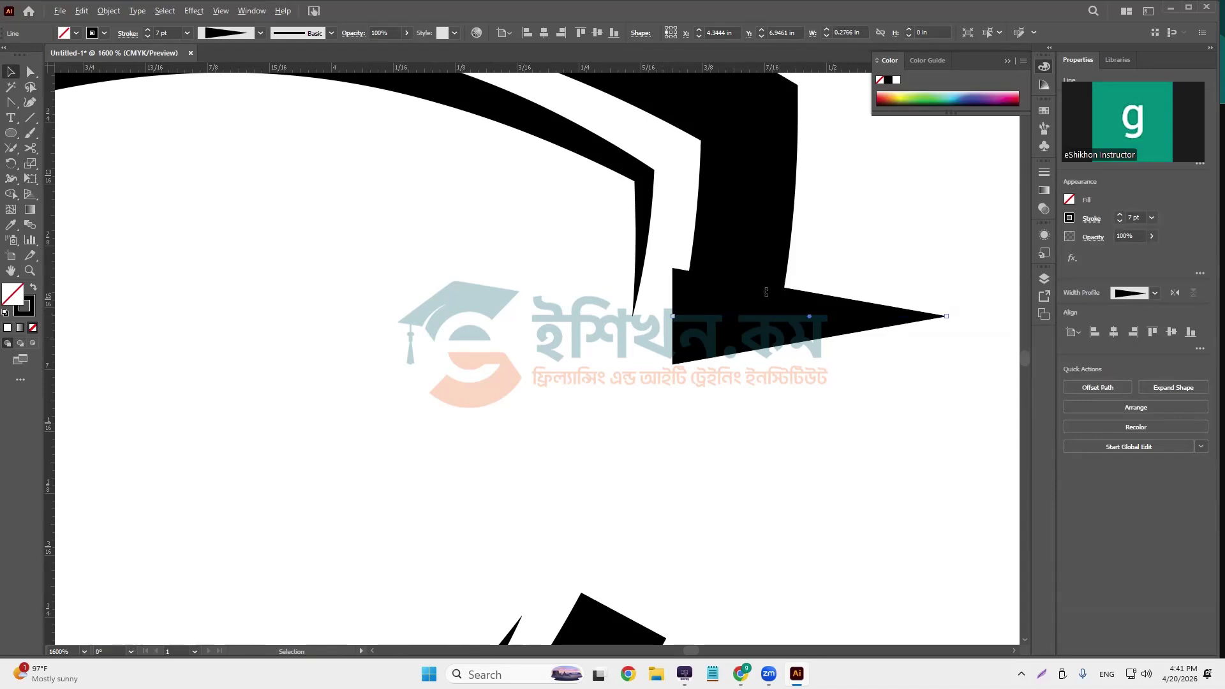
key(ctrl+minus)
key(ctrl+minus)
key(ctrl+minus)
key(ctrl+minus)
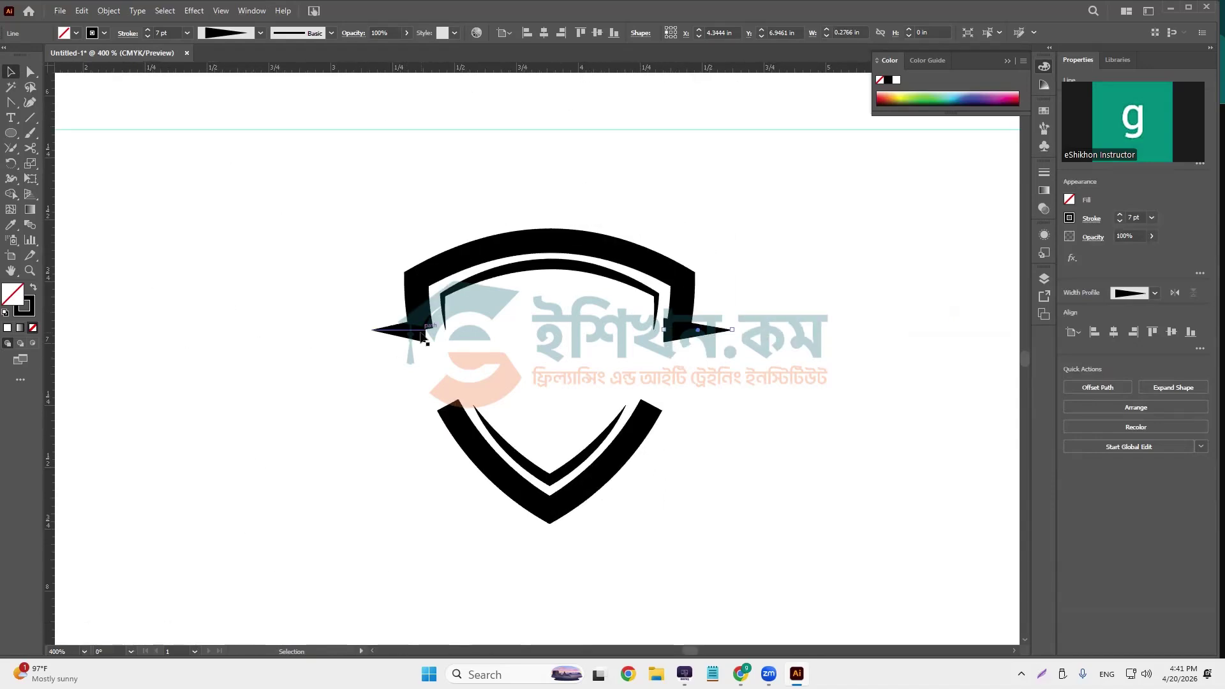
- Stretch the left tapered line's inner end inward past the outer shield's inner edge, making the line about 0.25 in long
click(422, 337)
key(ctrl+plus)
key(ctrl+plus)
key(ctrl+plus)
key(ctrl+plus)
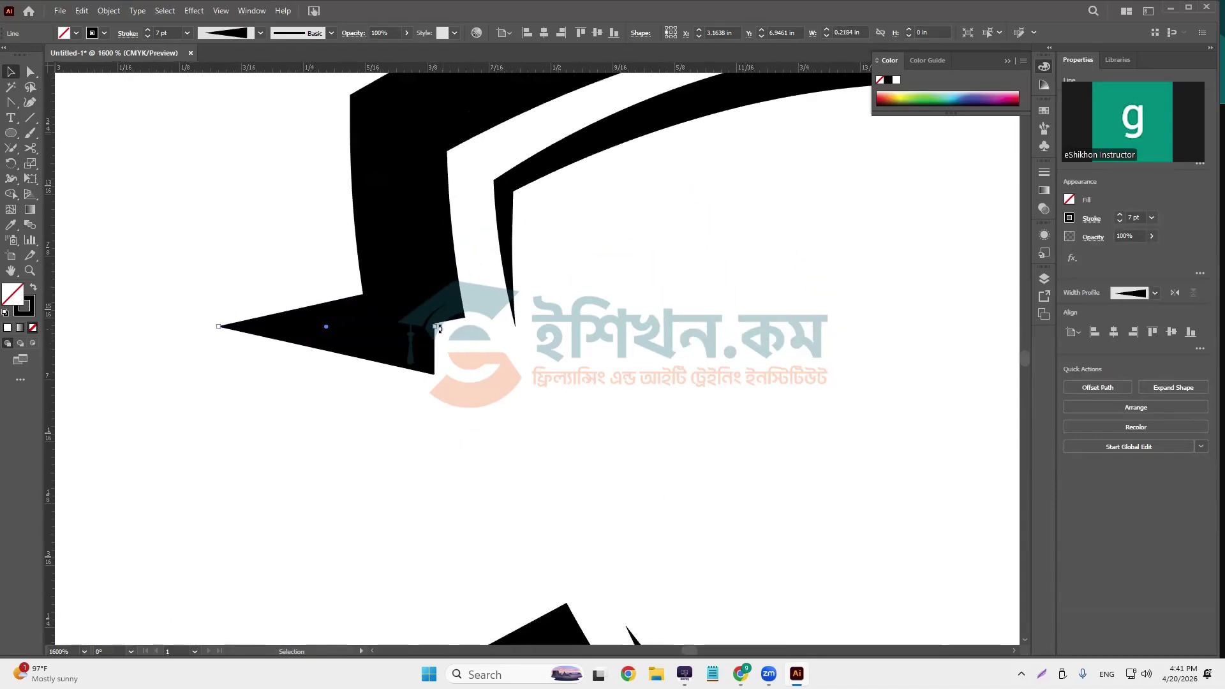
drag(438, 328, 469, 333)
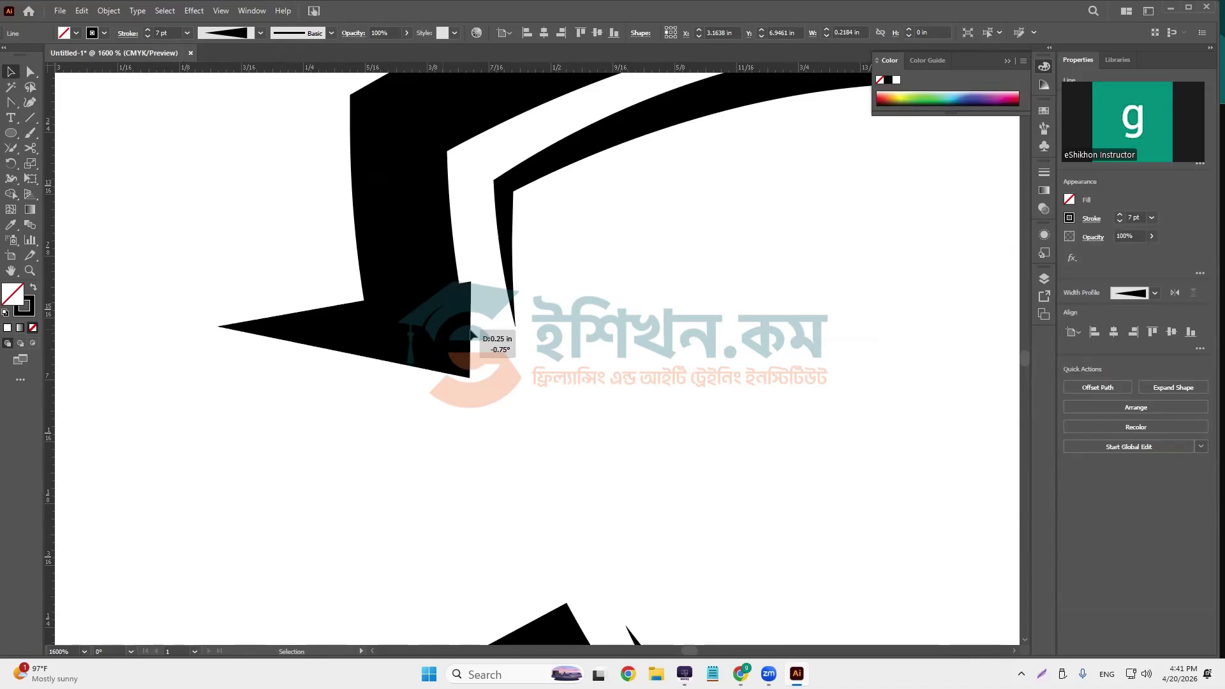
- Expand the appearance of both tapered side lines and the upper outer shield path, converting their fills and strokes to shapes
scroll(412, 312, down, 3)
scroll(412, 312, down, 2)
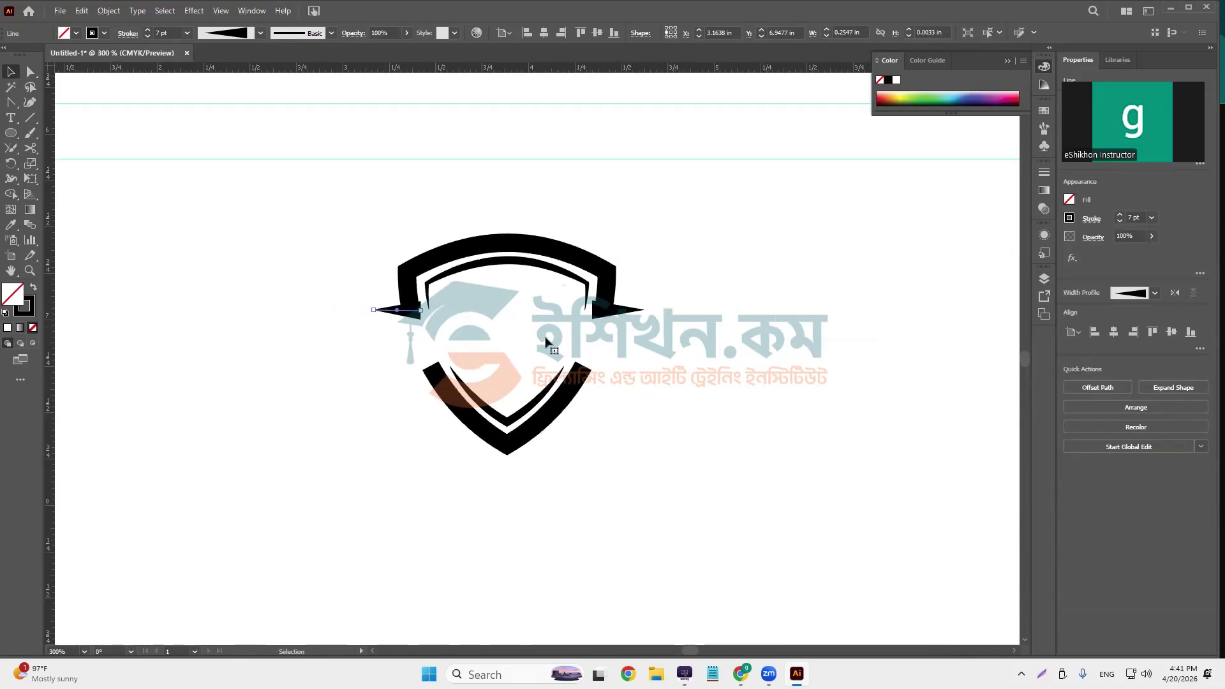
shift+click(619, 311)
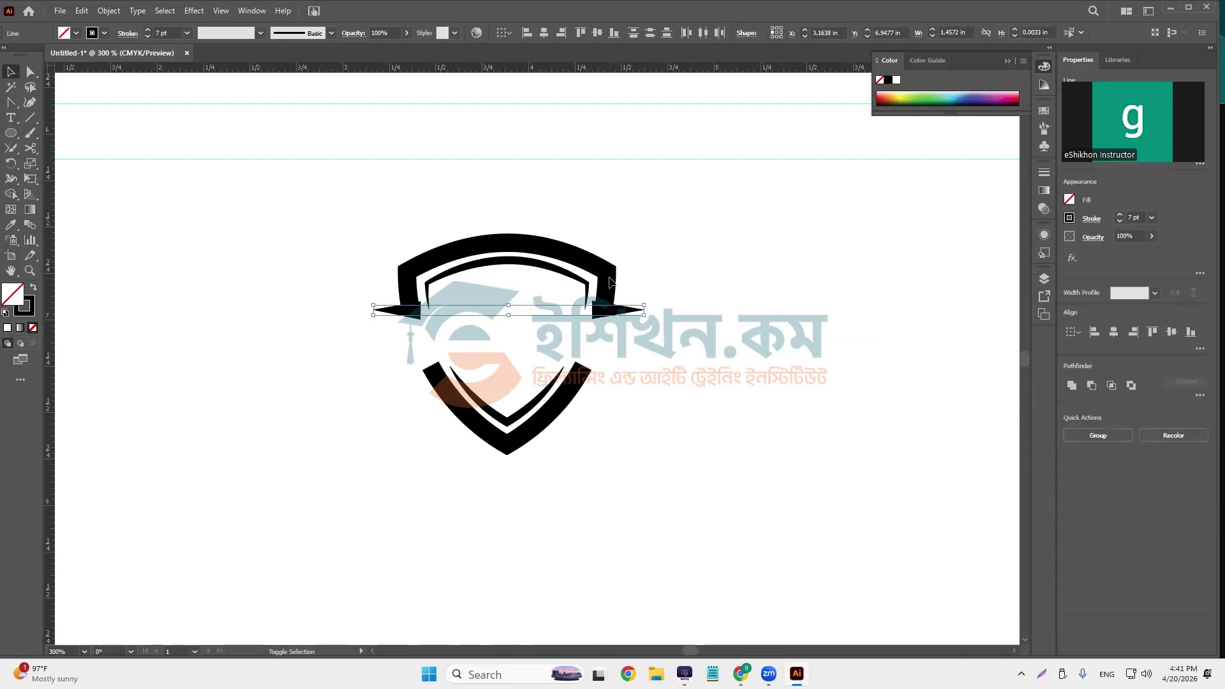
shift+click(615, 275)
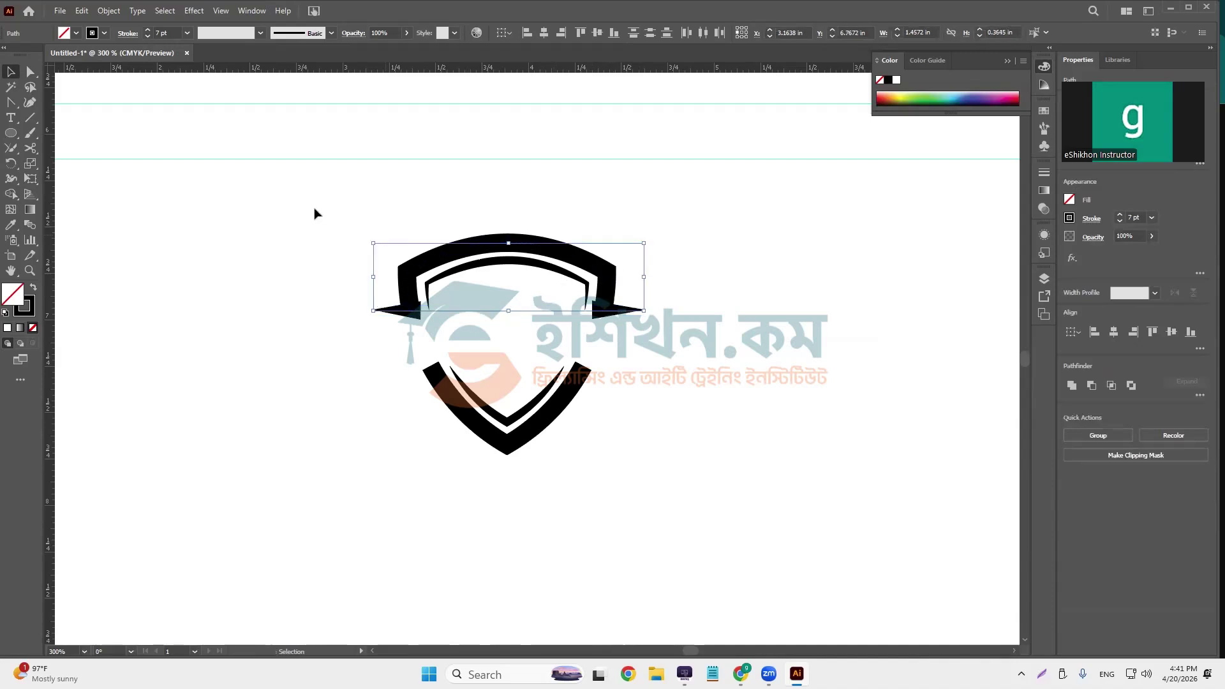
click(109, 10)
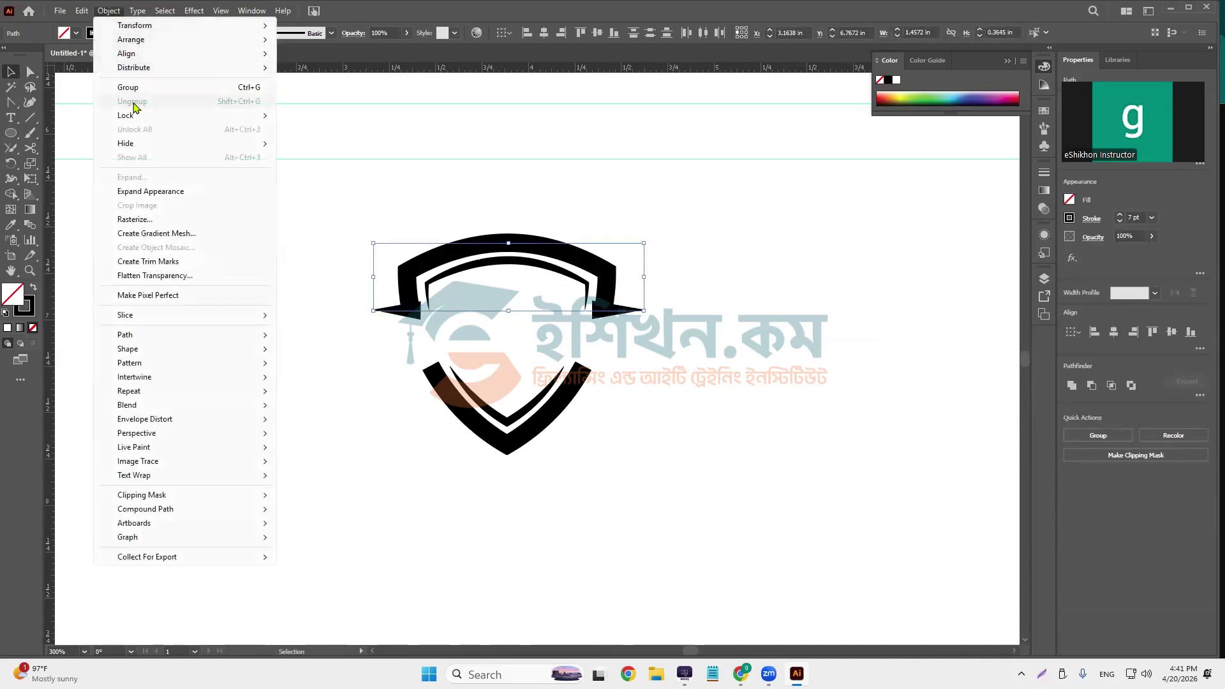
click(151, 192)
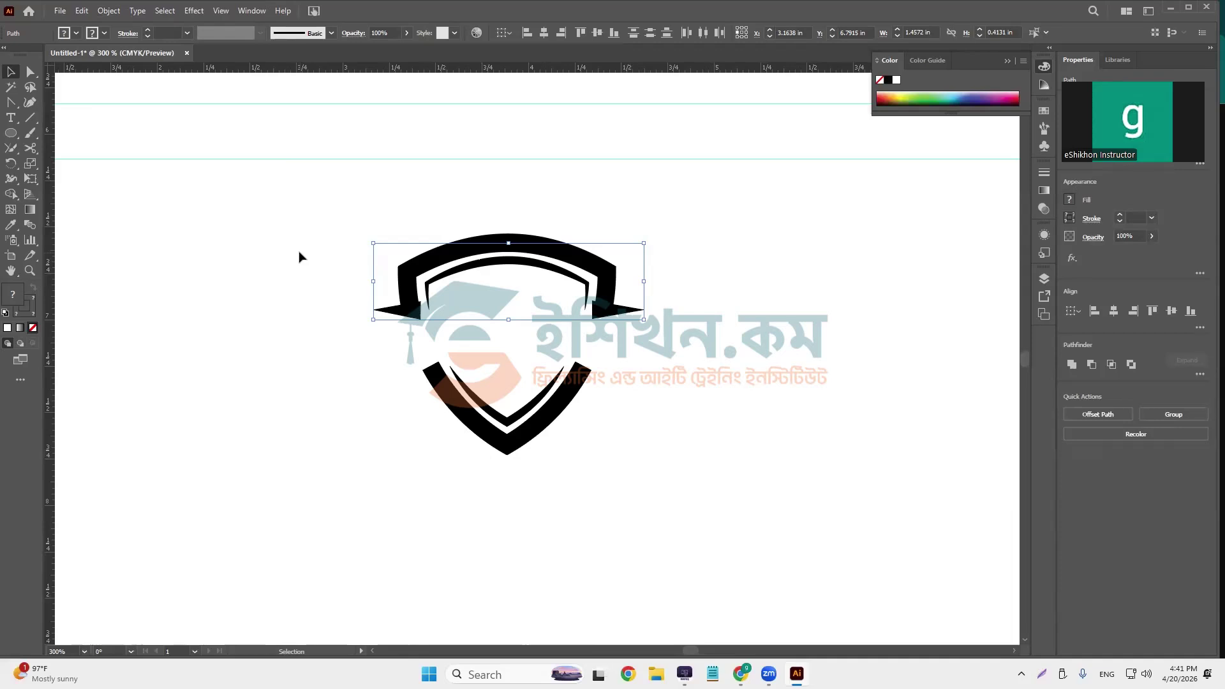
click(107, 12)
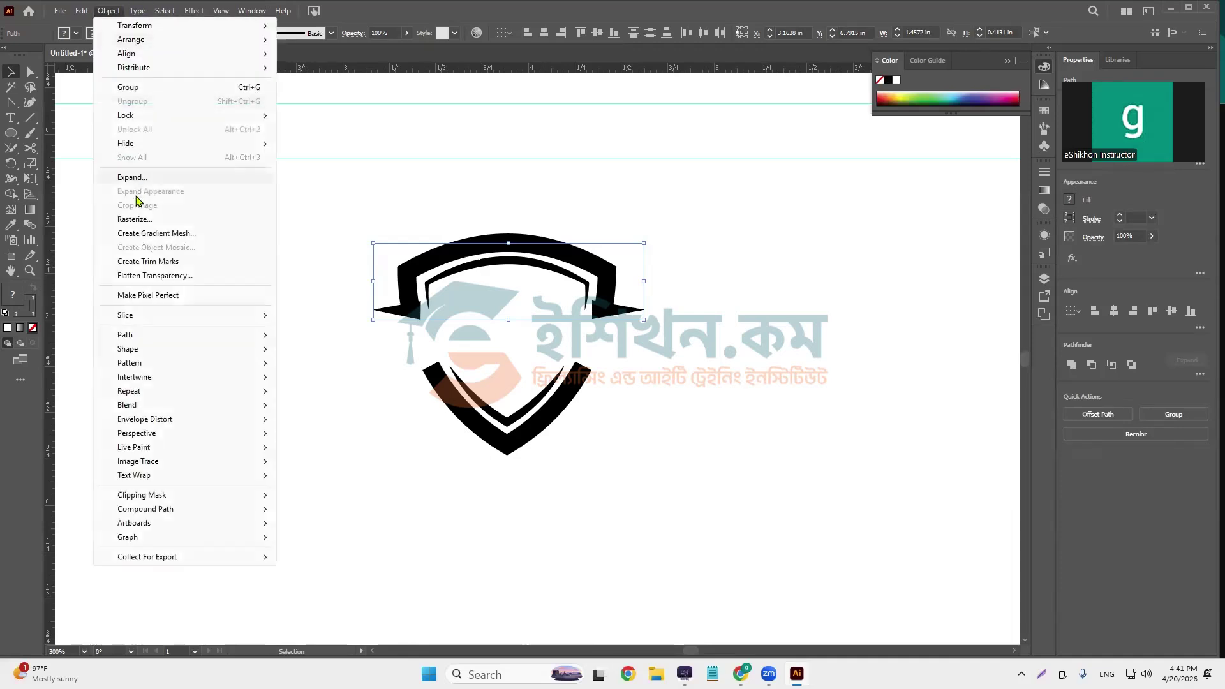
click(132, 178)
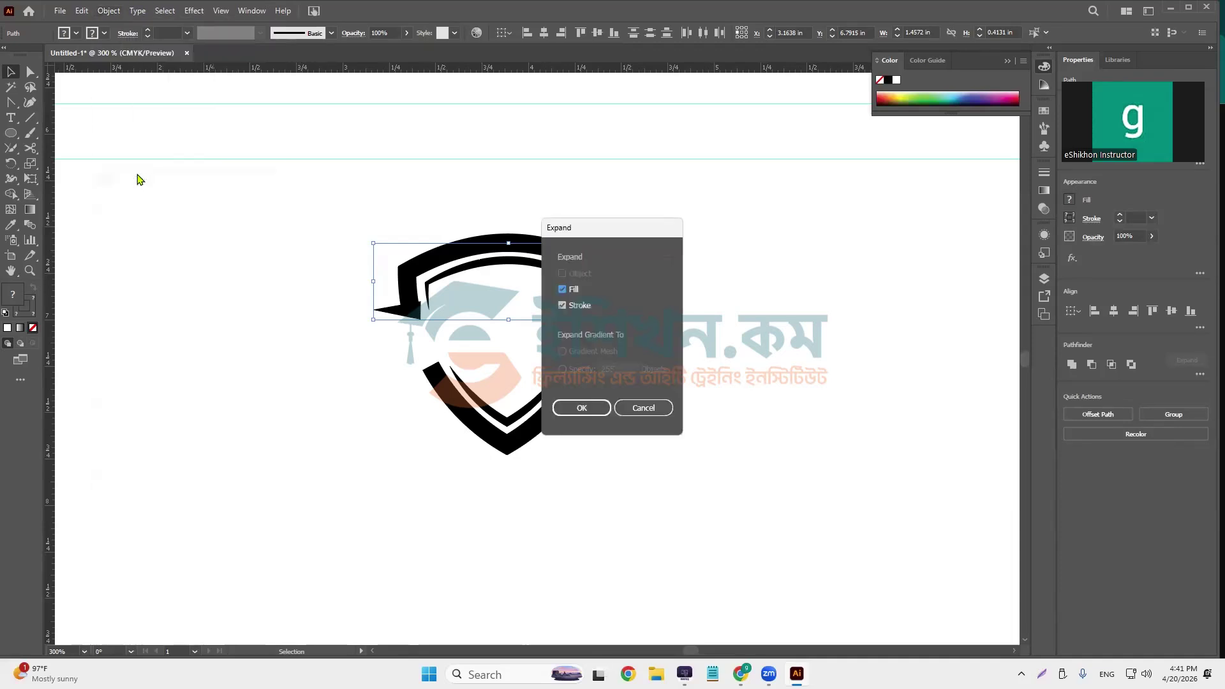
click(581, 408)
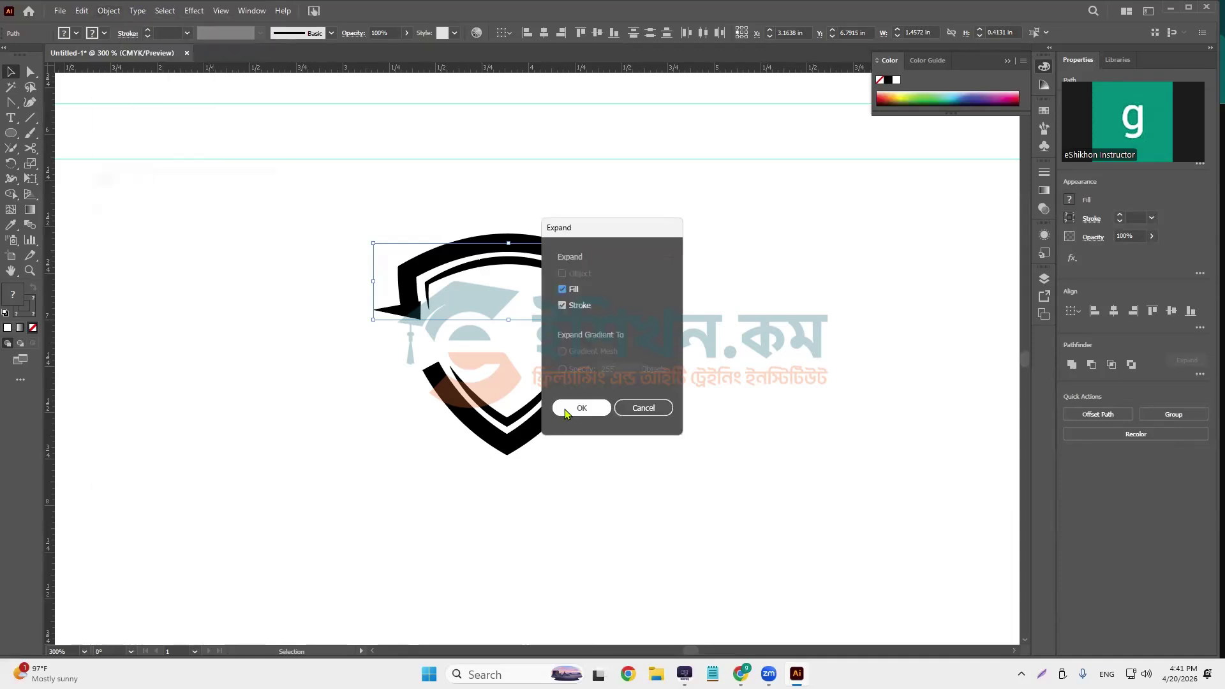
click(347, 230)
drag(545, 293, 656, 343)
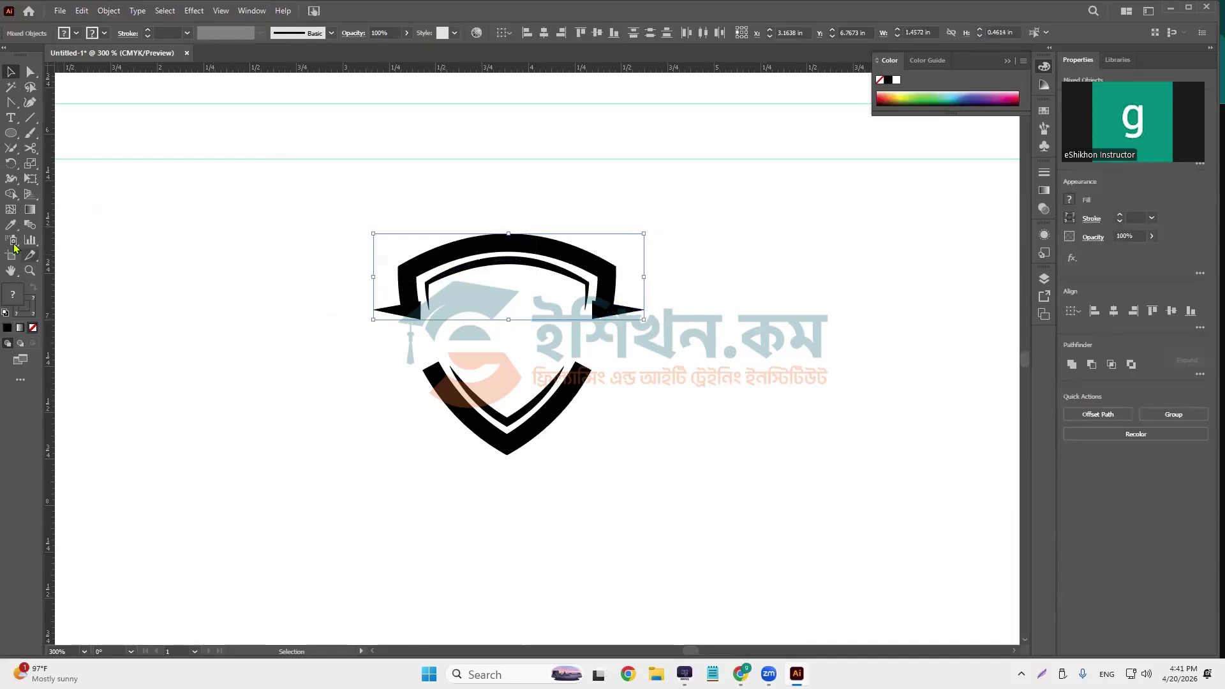
click(11, 193)
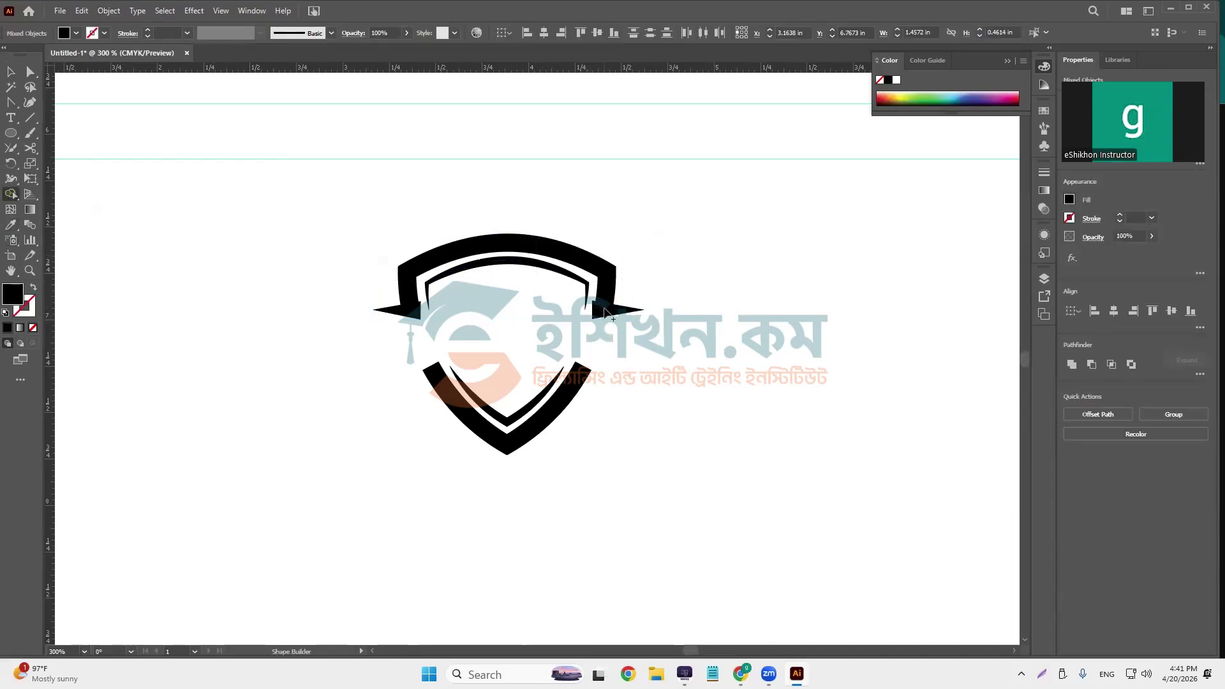
- Lower both bottom corner anchors of the upper shield's right leg straight down about 0.14 in, past the pointed extension
scroll(593, 313, up, 8)
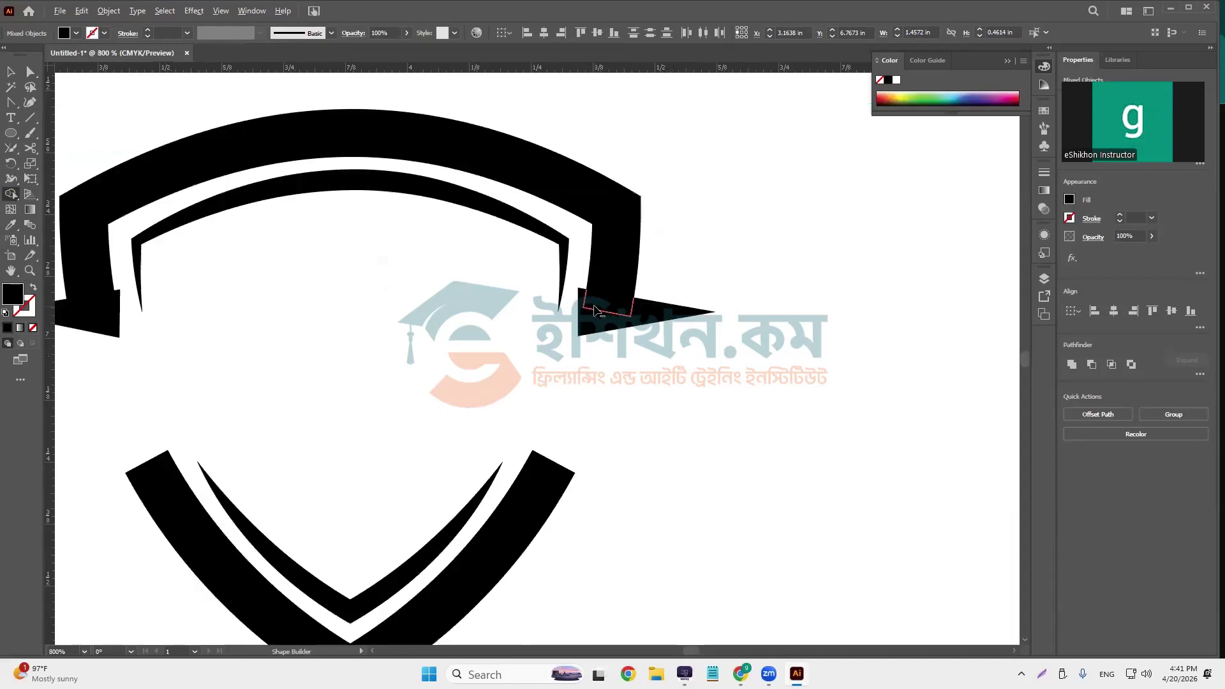
click(30, 72)
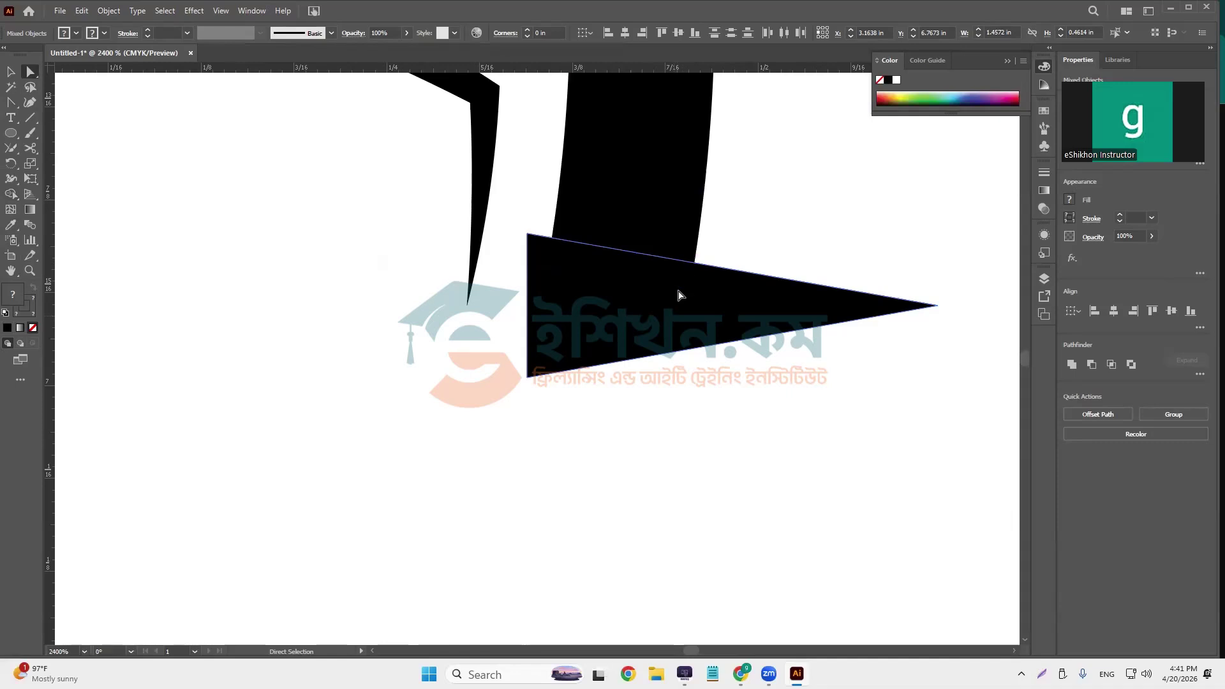
key(ctrl+shift+bracketleft)
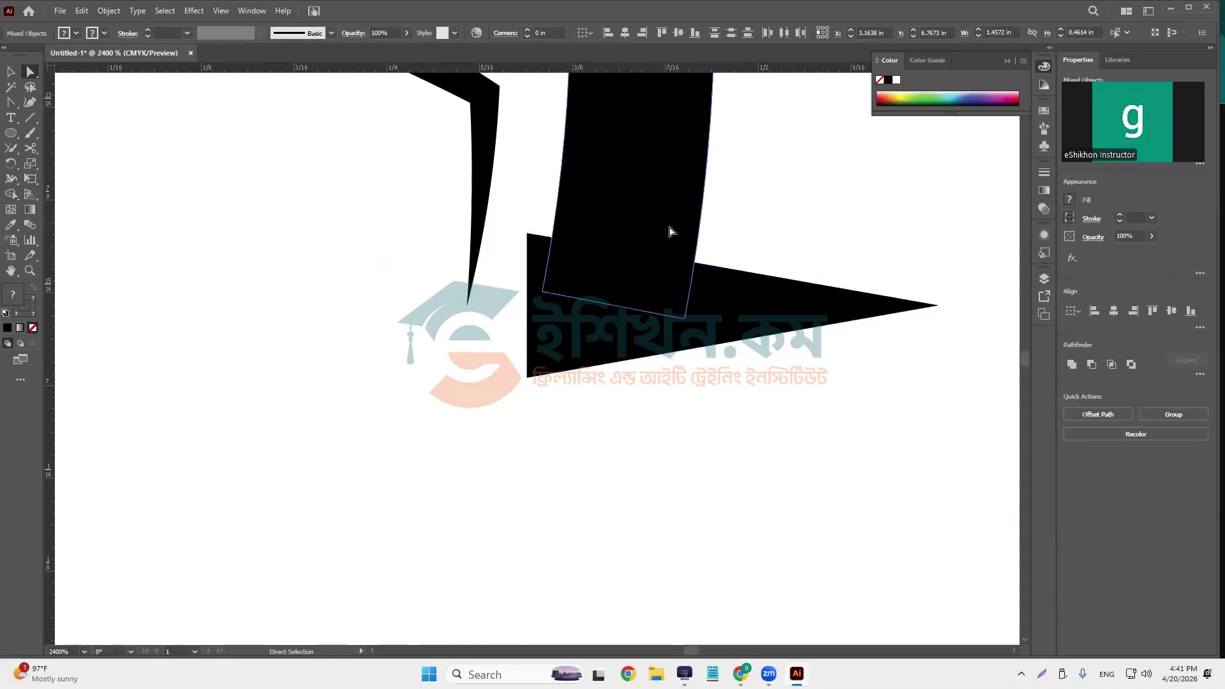
click(687, 285)
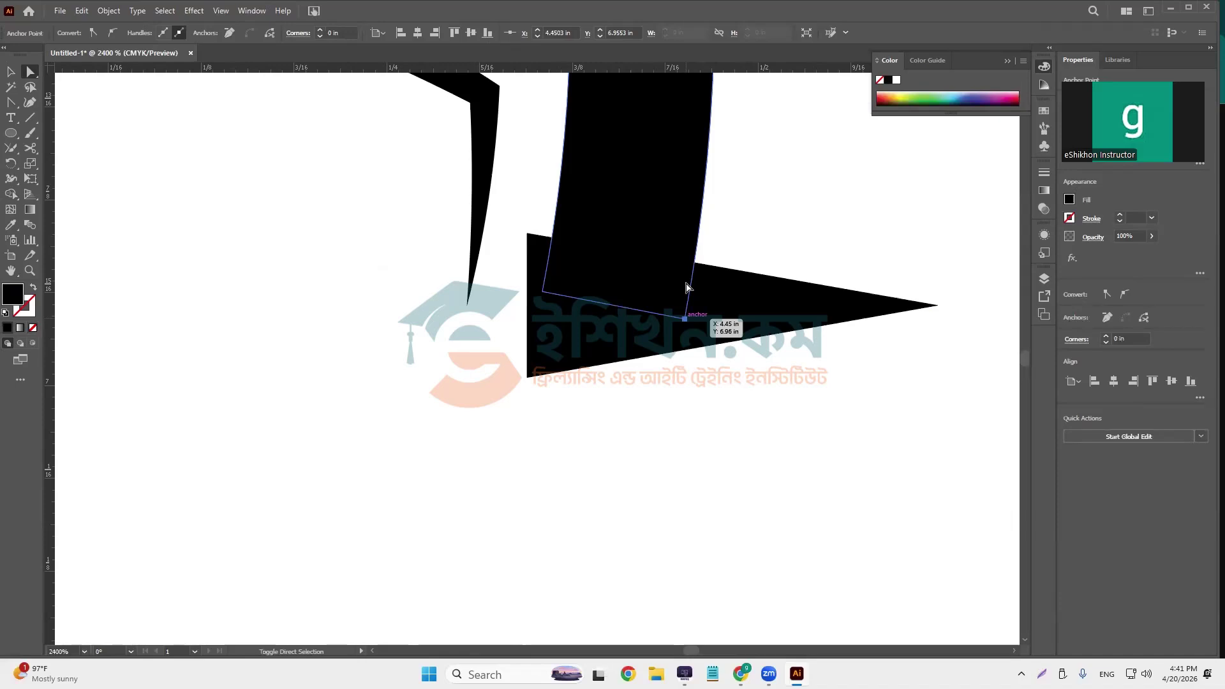
key(shift+Down)
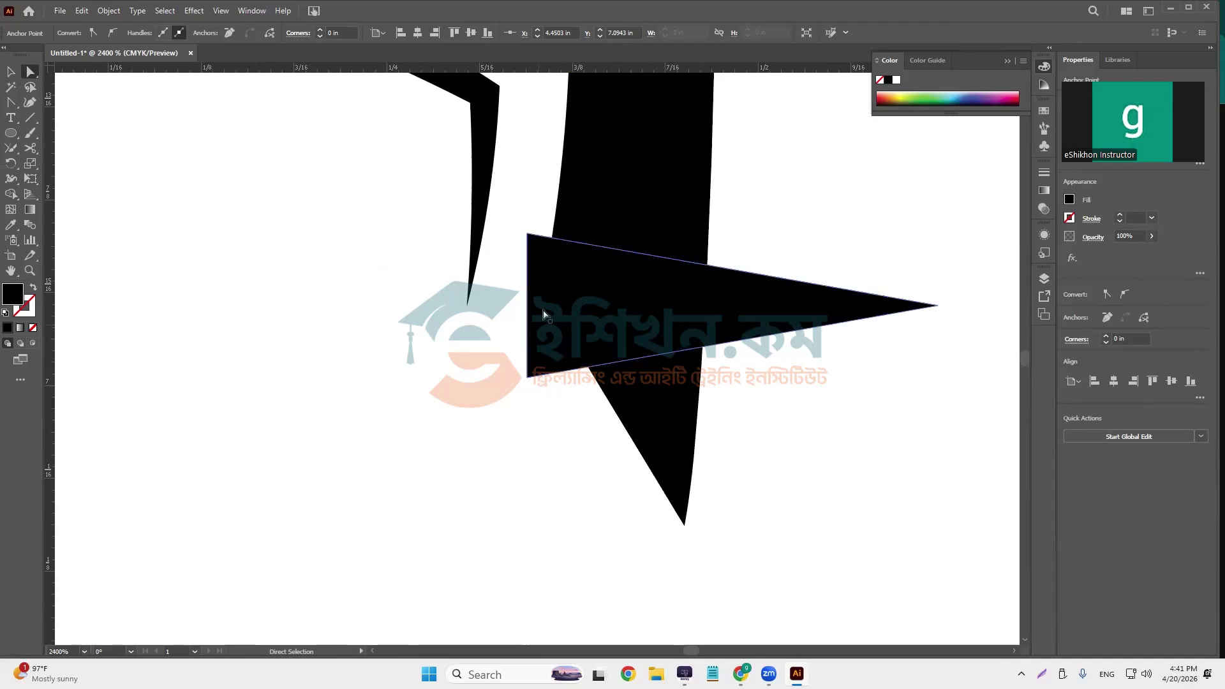
click(605, 241)
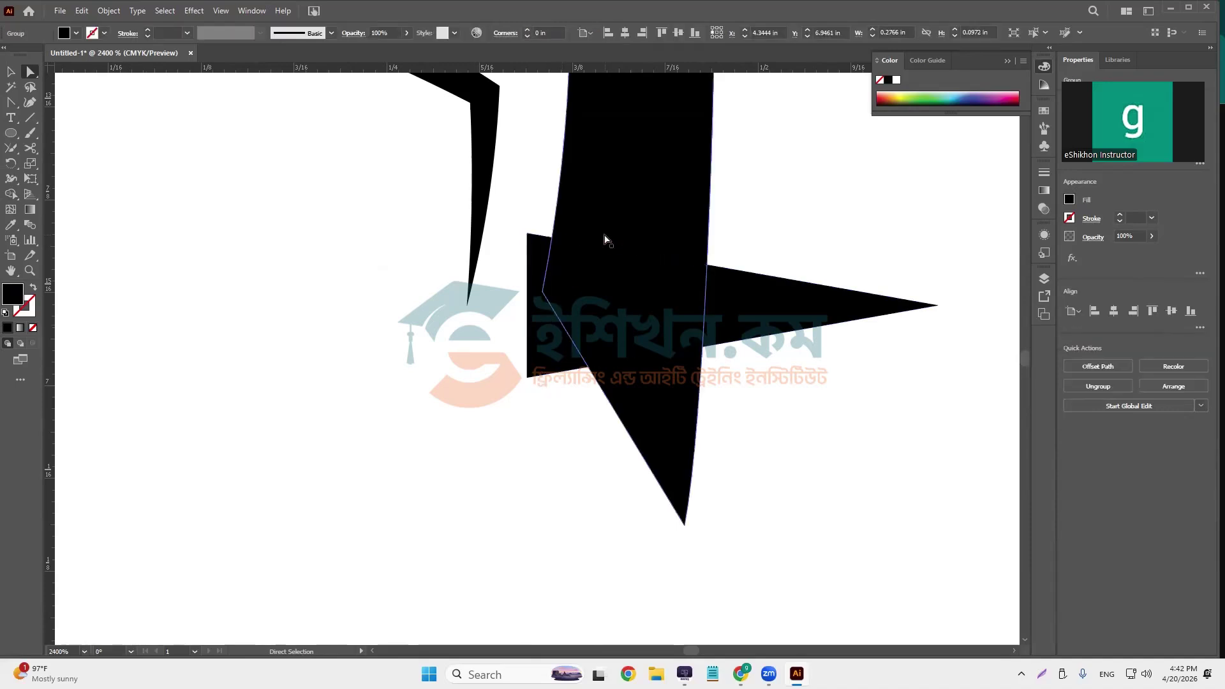
click(543, 292)
click(542, 293)
key(ctrl+z)
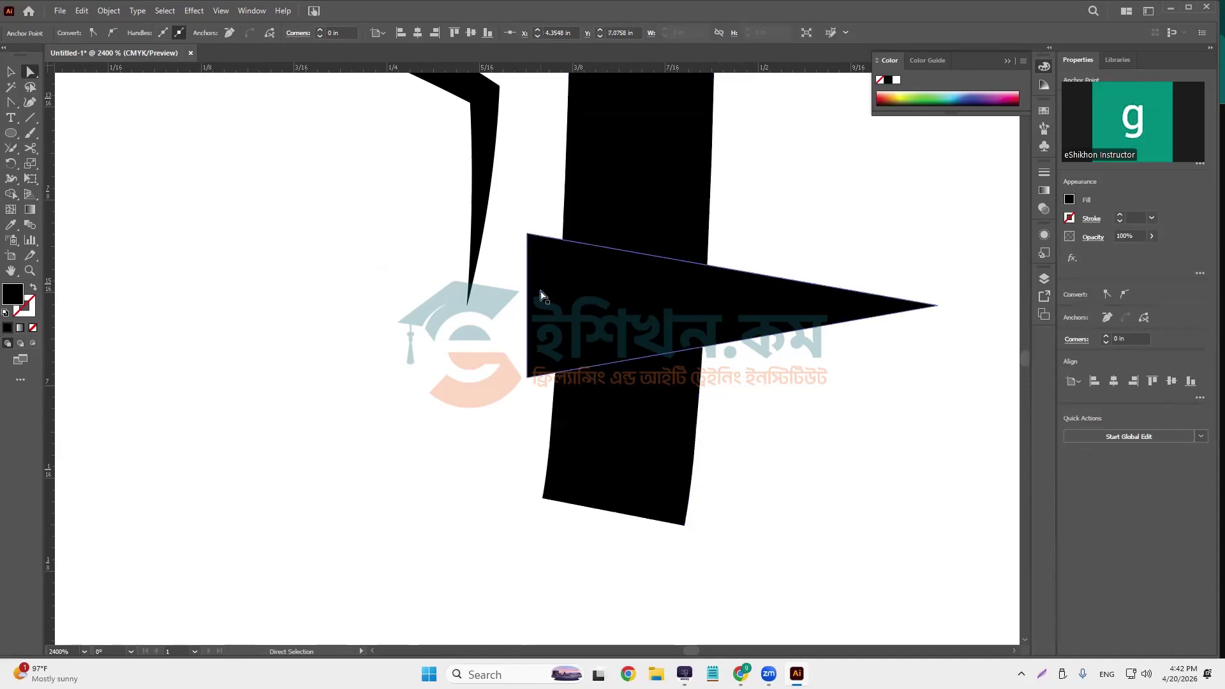
- Trim away the right leg's excess below the pointed extension and the extension's excess beyond the leg's inner edge with Shape Builder
click(97, 172)
click(11, 71)
click(607, 284)
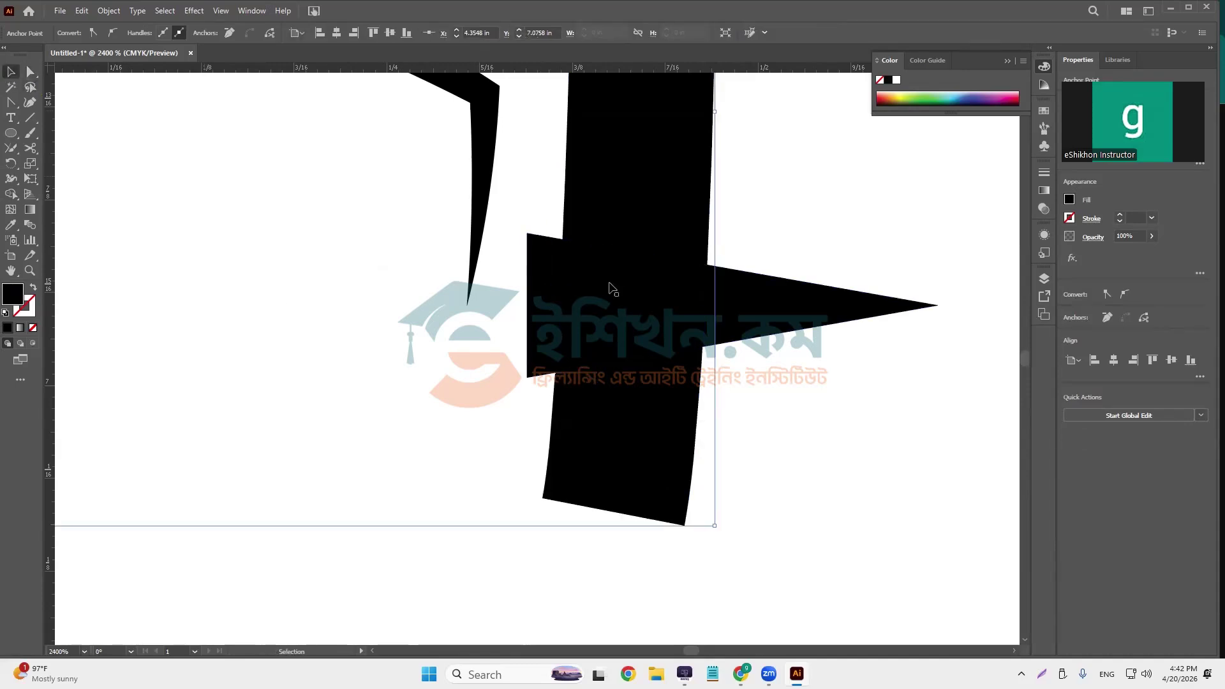
drag(777, 225, 603, 402)
key(shift+m)
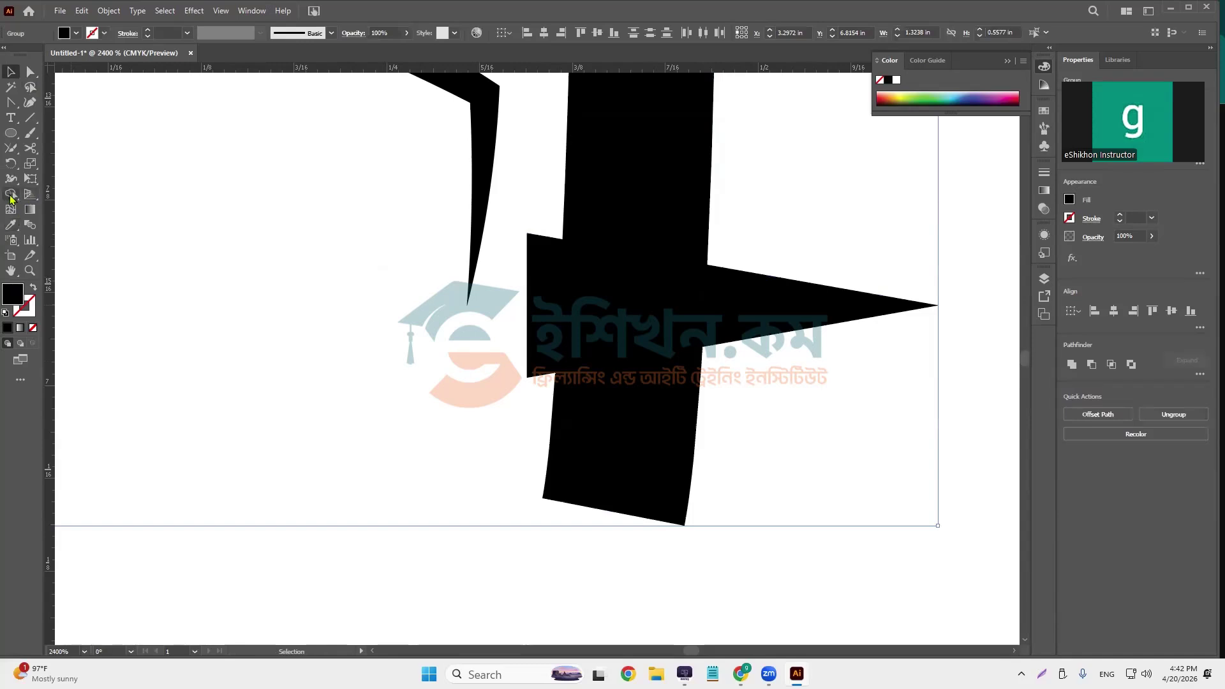
alt+click(598, 406)
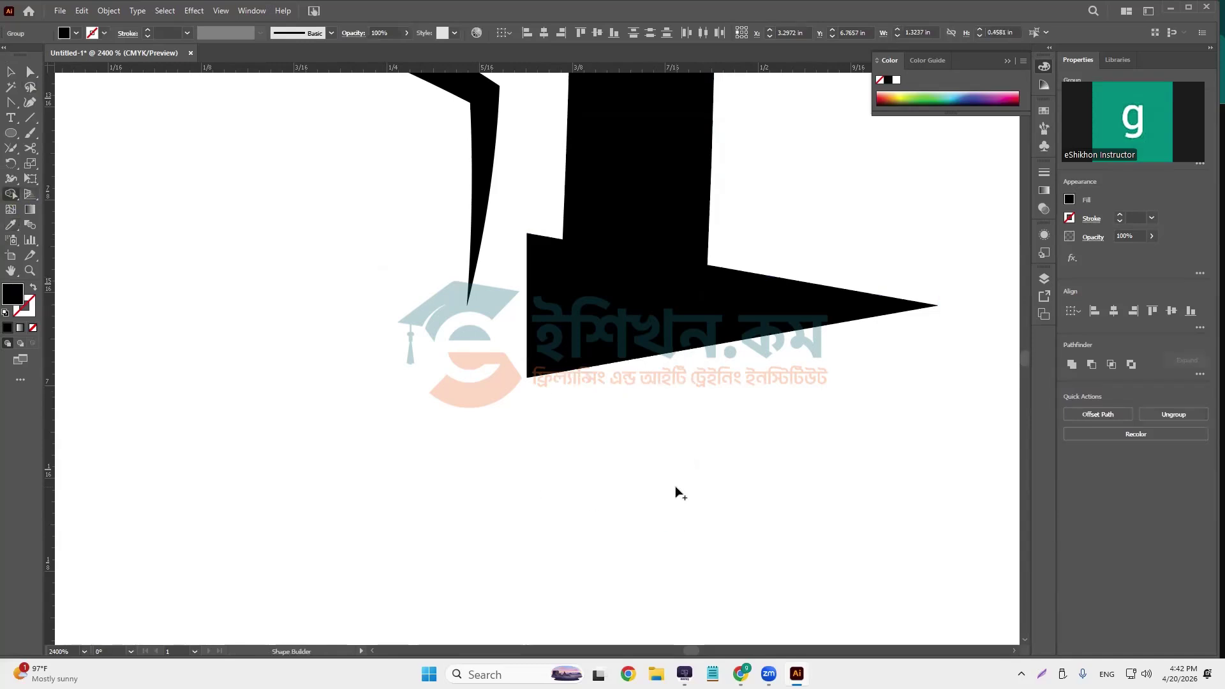
alt+click(554, 287)
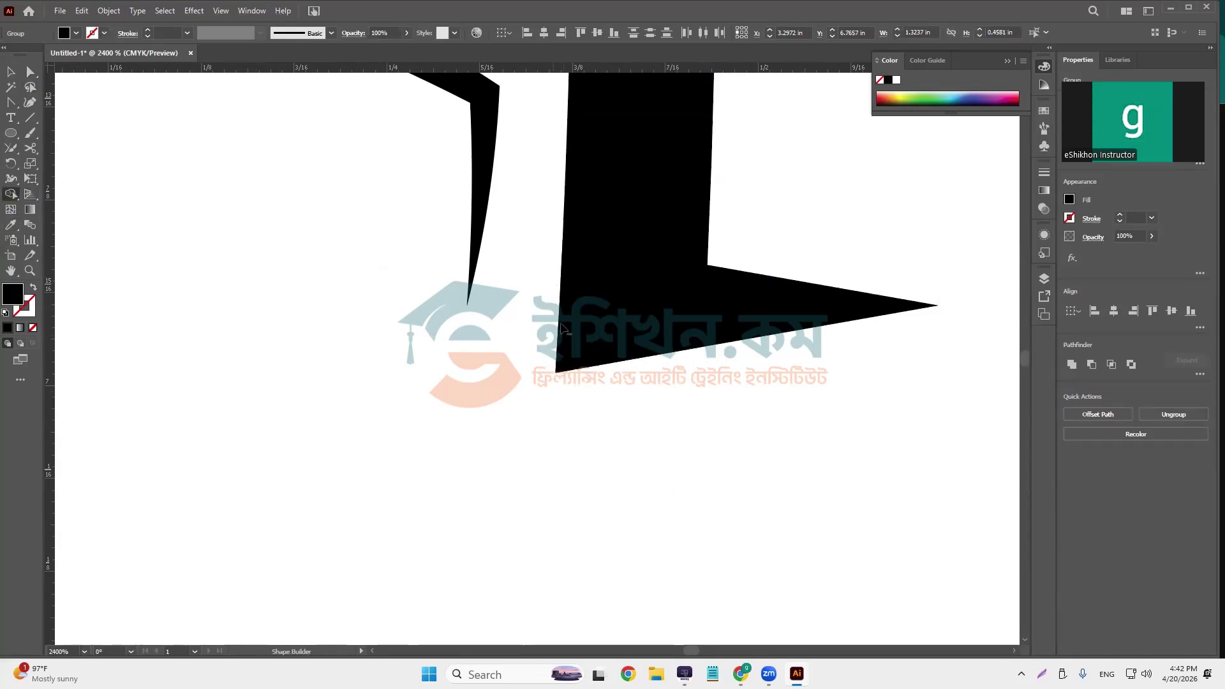
- Lower both bottom corner anchors of the upper shield's left leg straight down about 0.14 in, past the pointed extension
scroll(591, 415, down, 8)
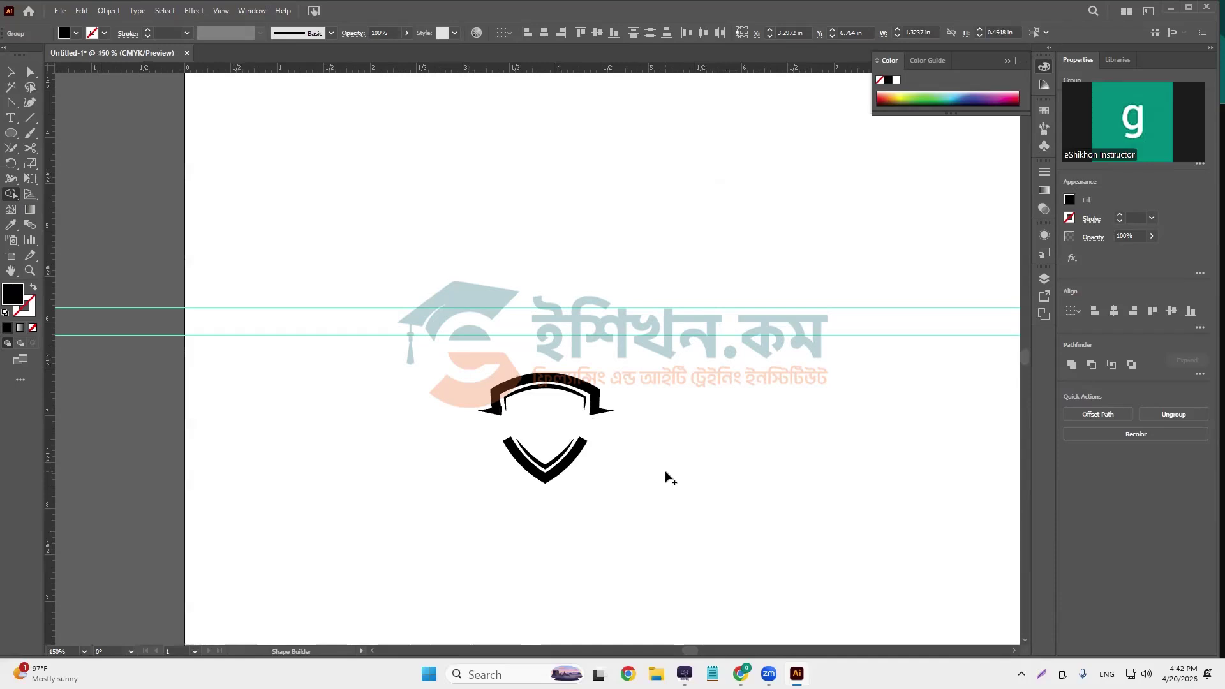
scroll(484, 407, up, 7)
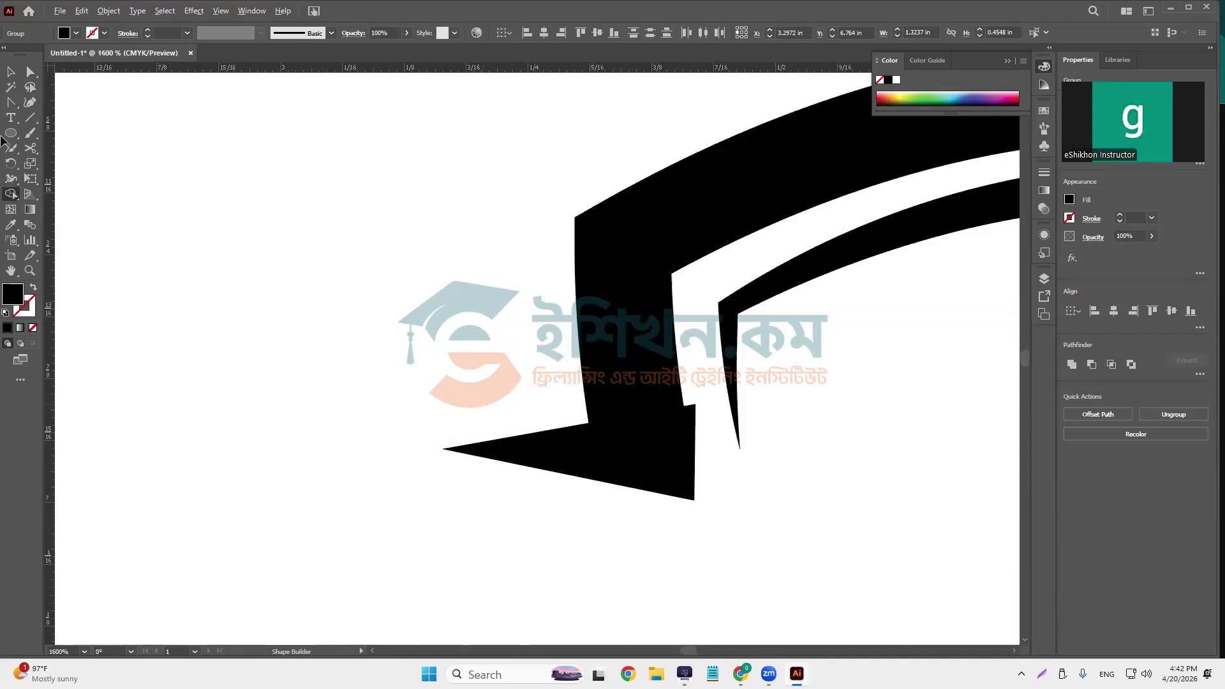
click(11, 72)
drag(484, 376, 679, 525)
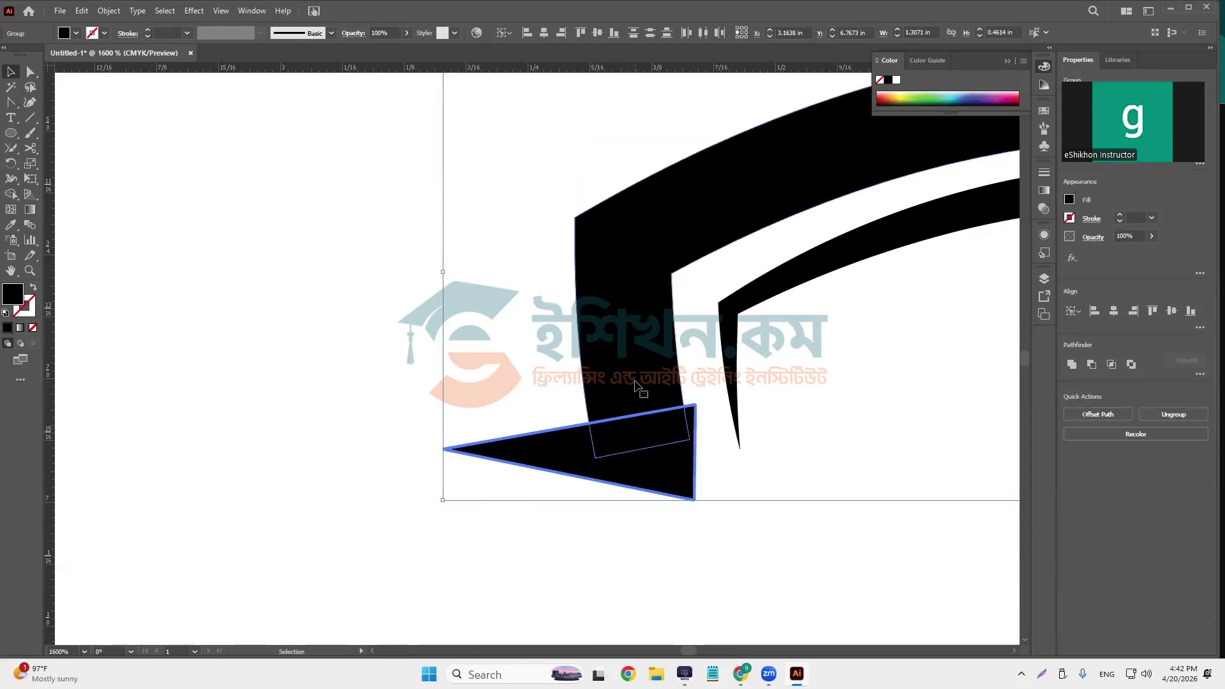
click(30, 74)
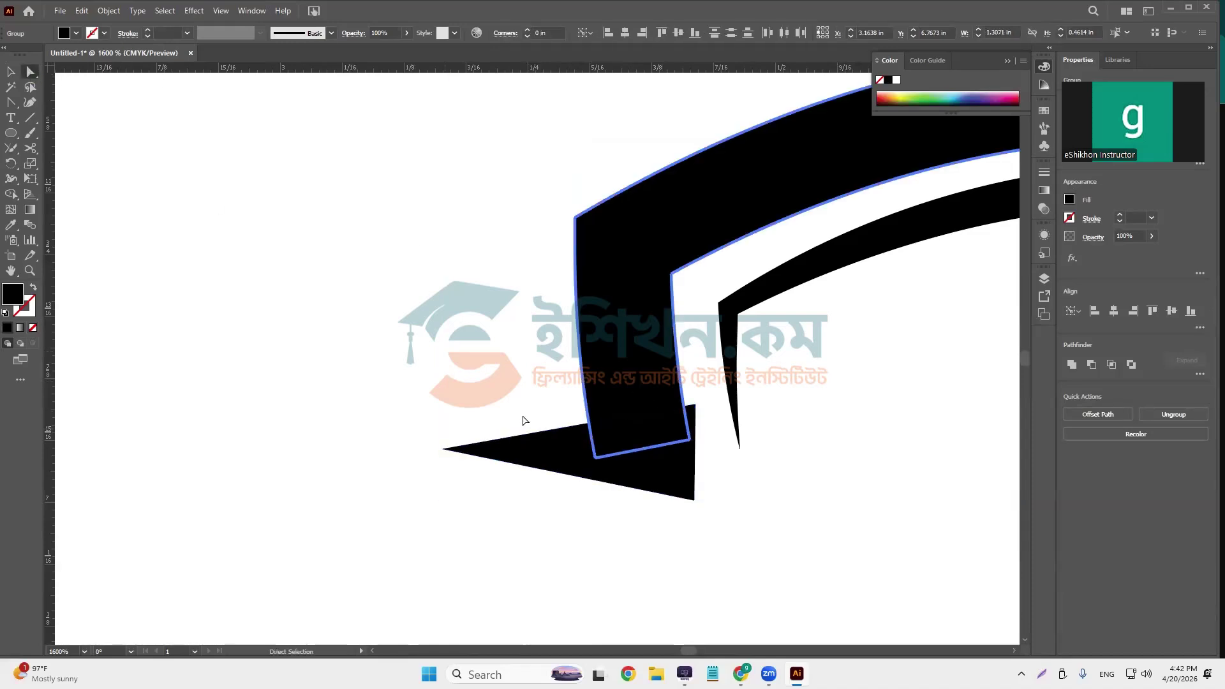
click(692, 441)
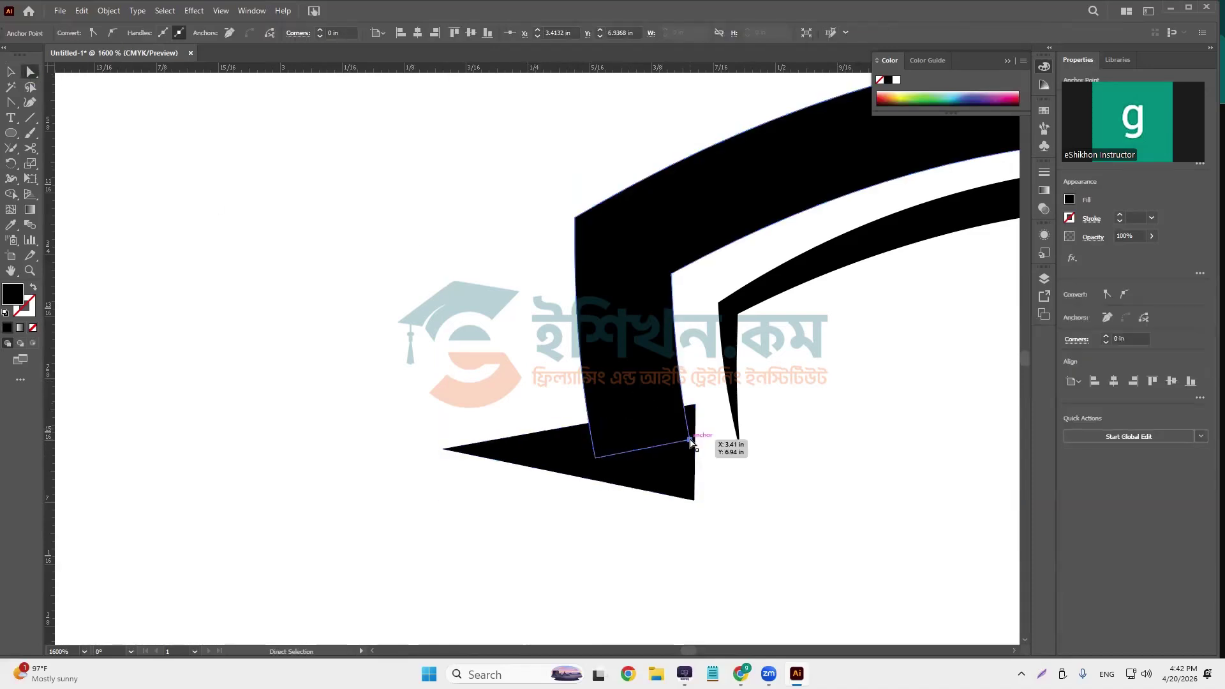
key(shift+Down)
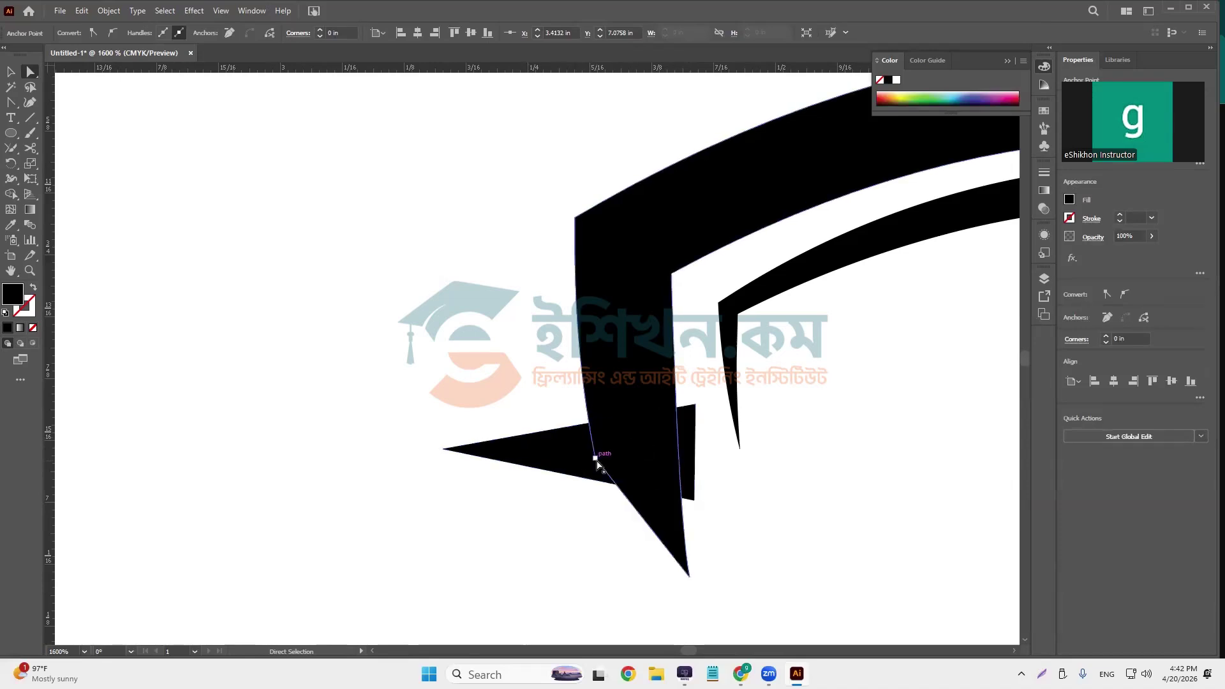
key(ctrl+z)
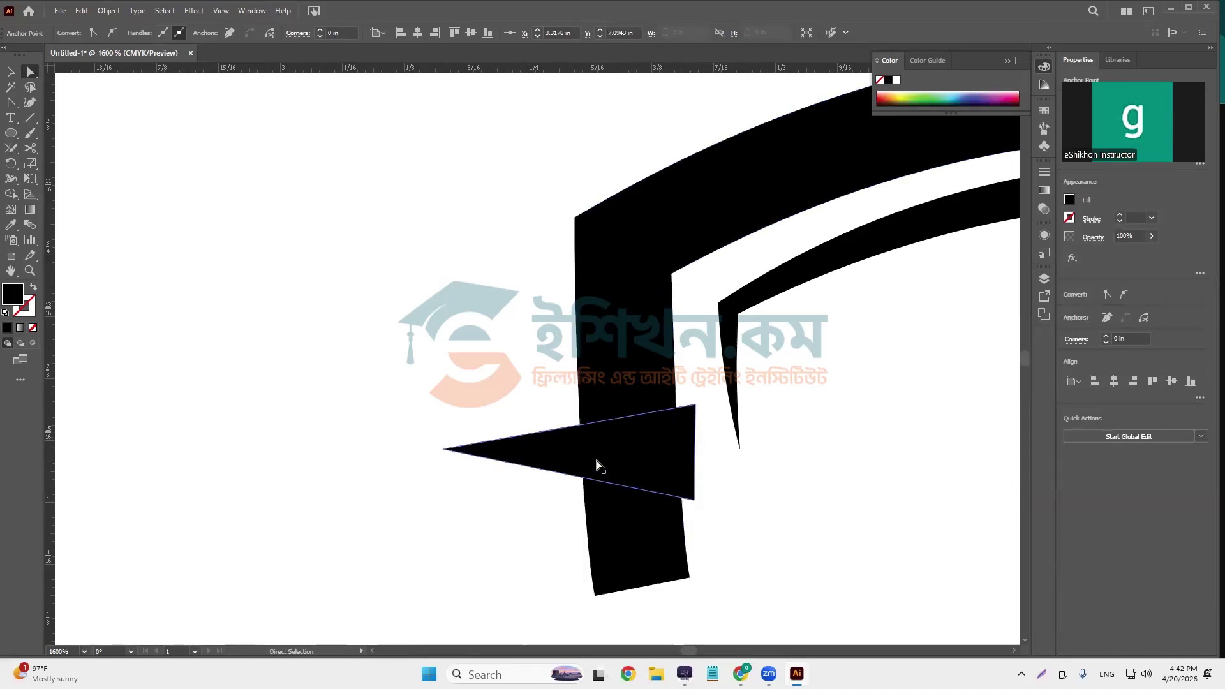
- Trim the left extension's excess beyond the leg's inner edge and the leg's excess below the extension with Shape Builder, then deselect
click(11, 71)
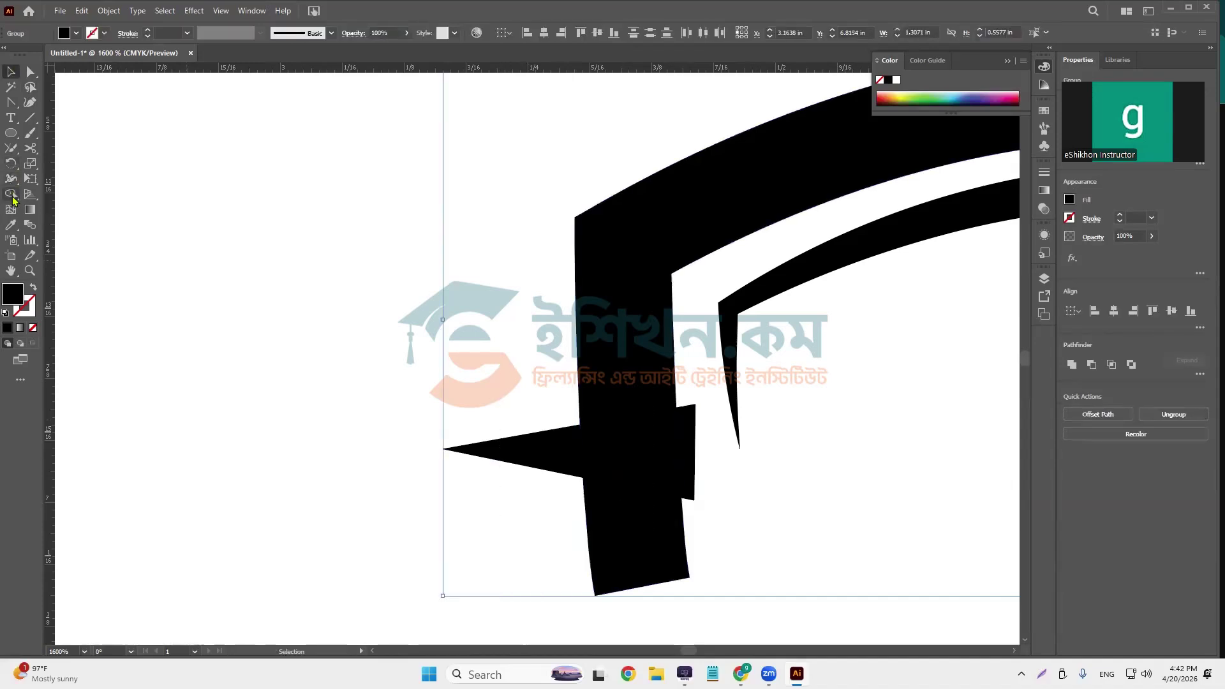
click(10, 194)
alt+click(685, 457)
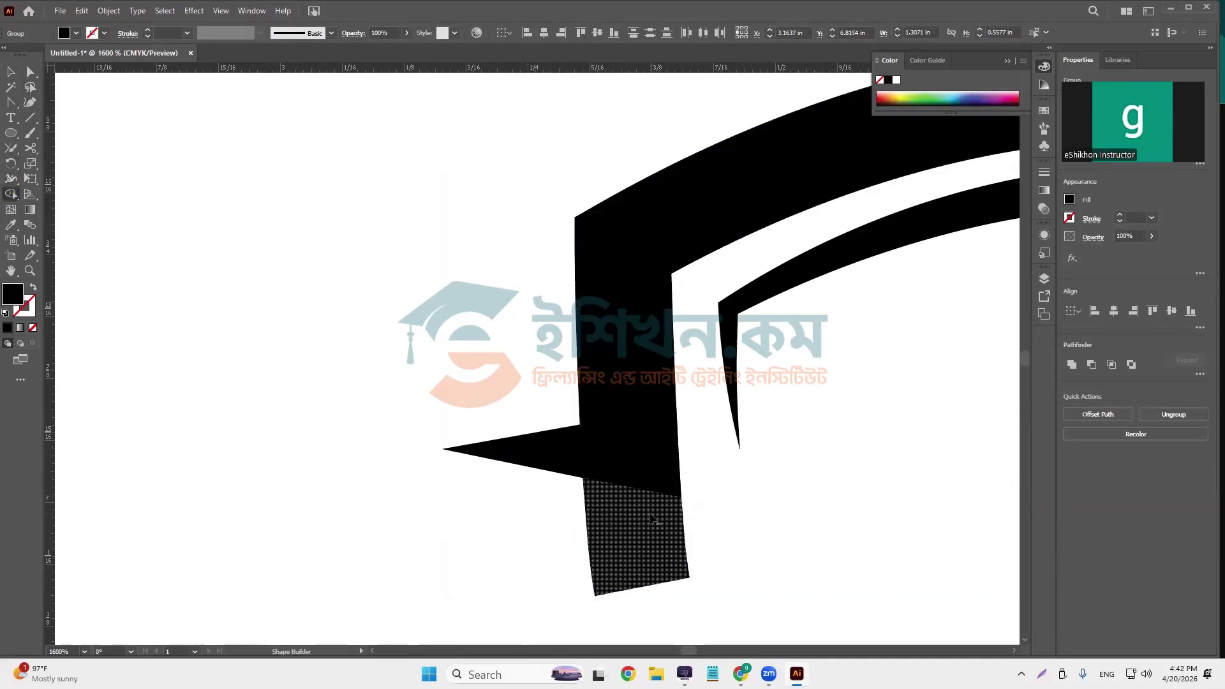
alt+click(645, 536)
click(256, 333)
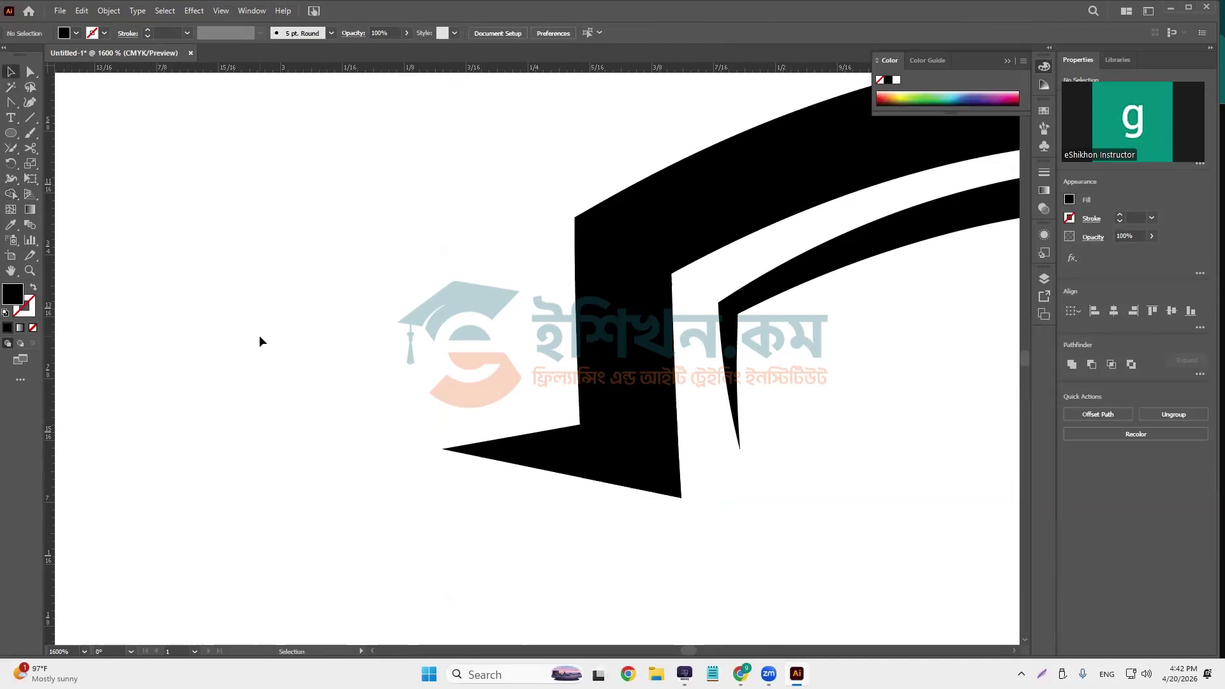
- Switch to the browser and compare the whole shield with the reference logo image
scroll(259, 335, down, 5)
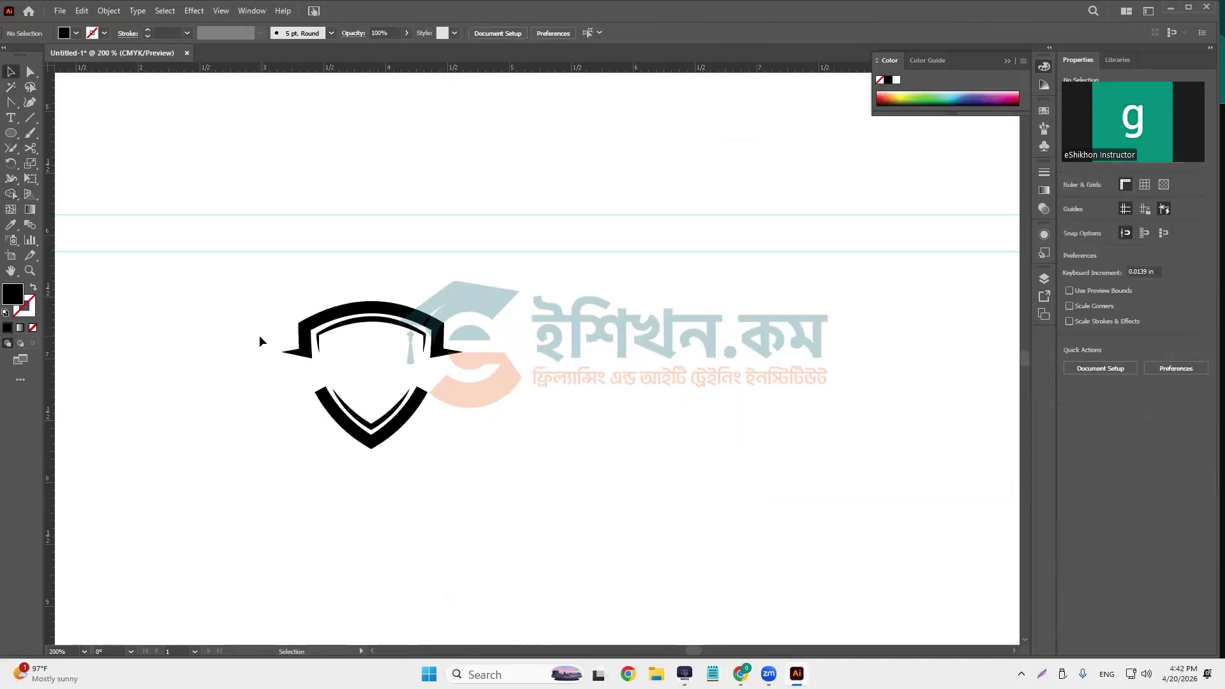
key(alt+Tab)
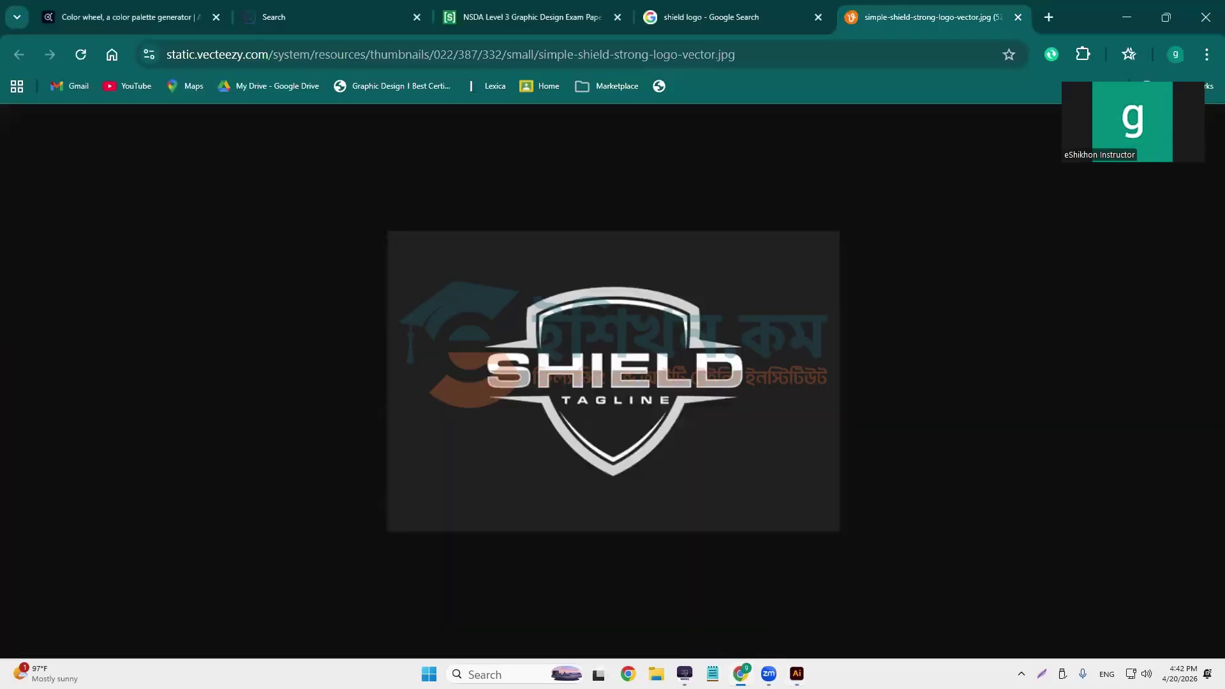